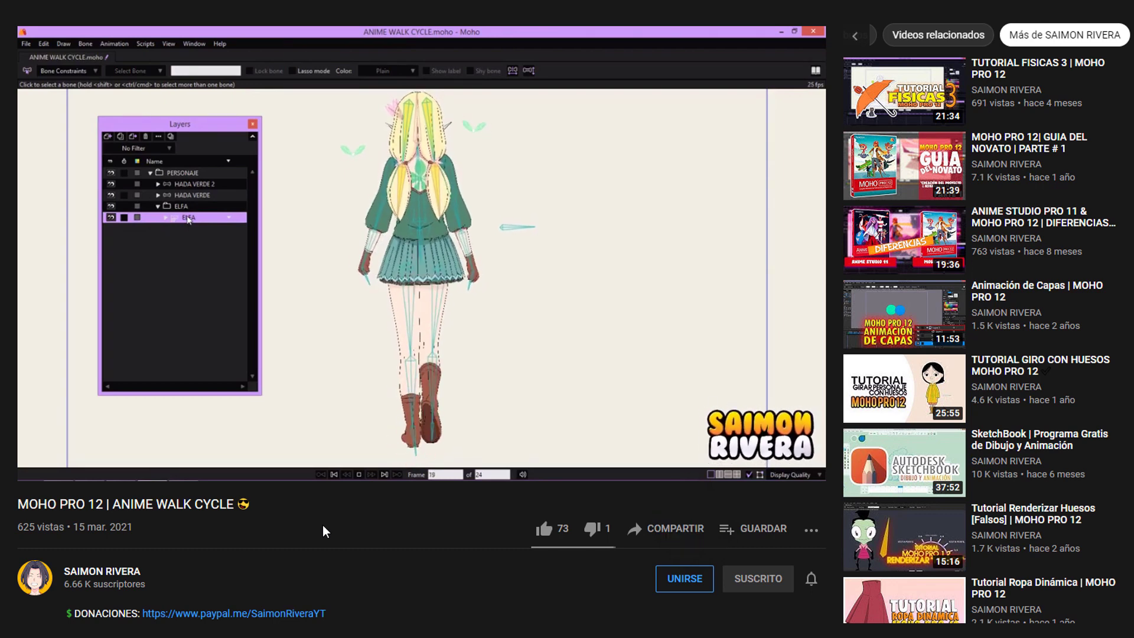
left_click(690, 579)
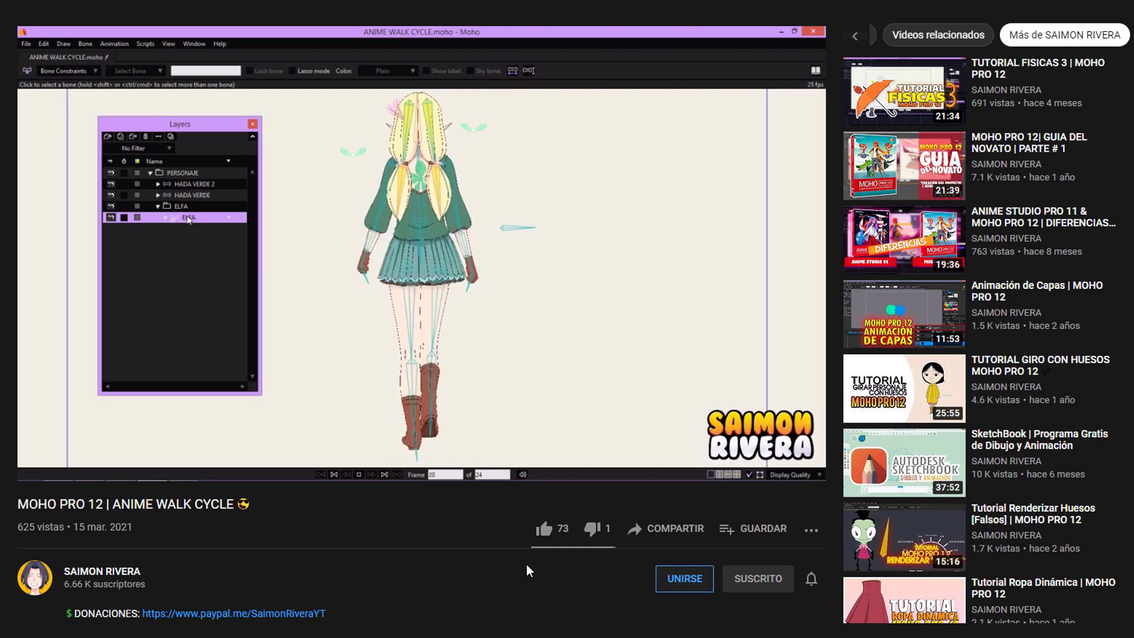
scroll(552, 503, "down", 3)
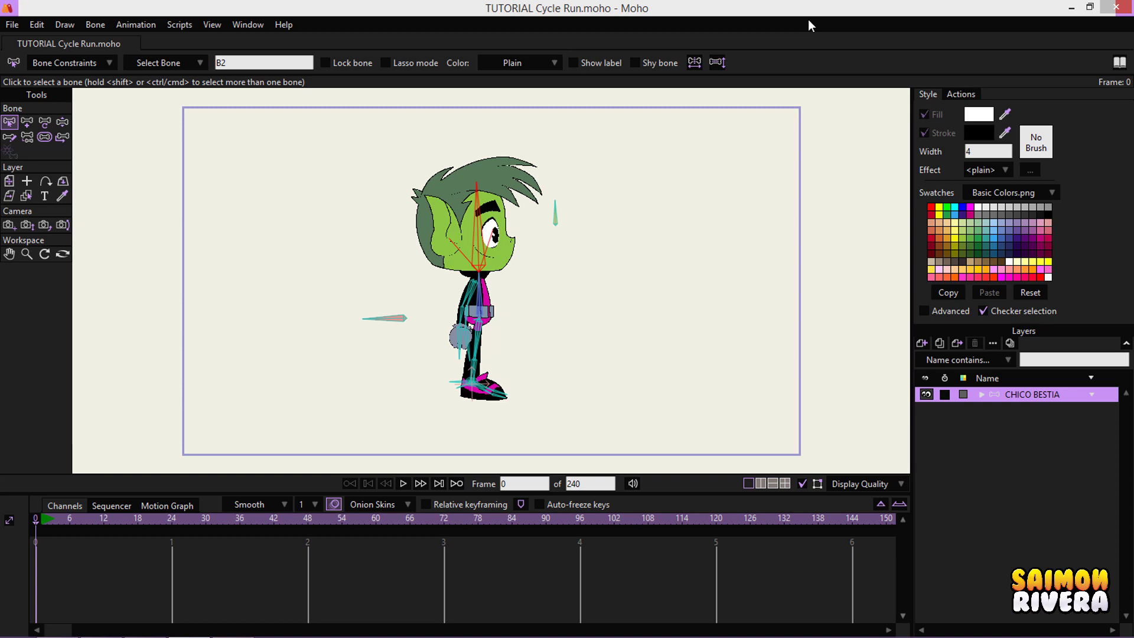
- Activate the Manipulate Bones tool for the CHICO BESTIA character's rig
left_click_drag(456, 323, 463, 323)
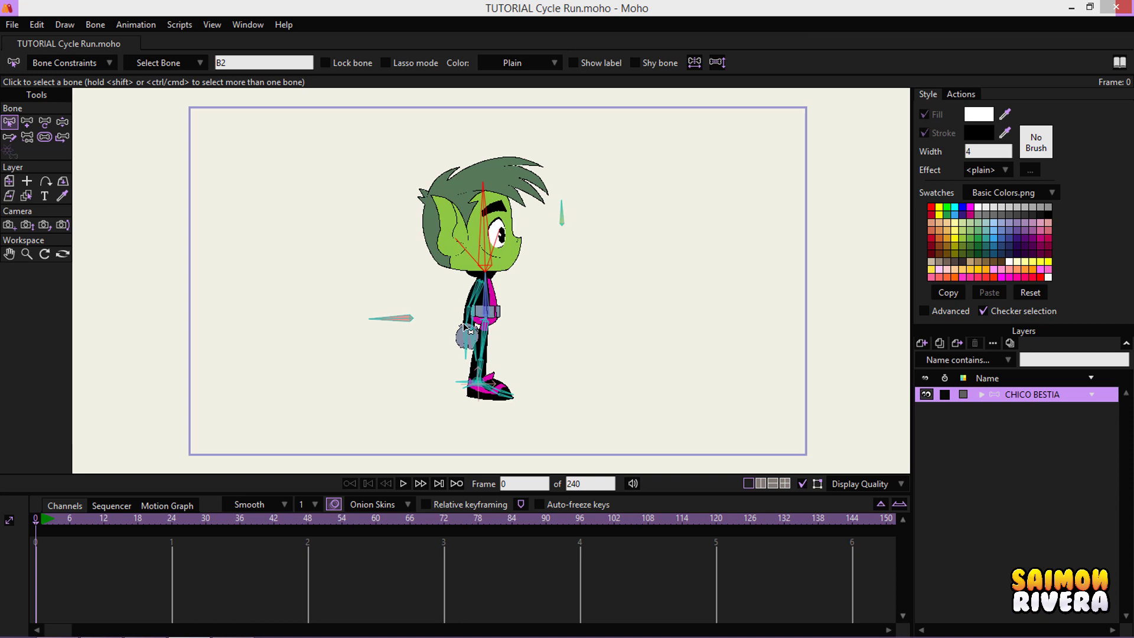
scroll(595, 322, "up", 2)
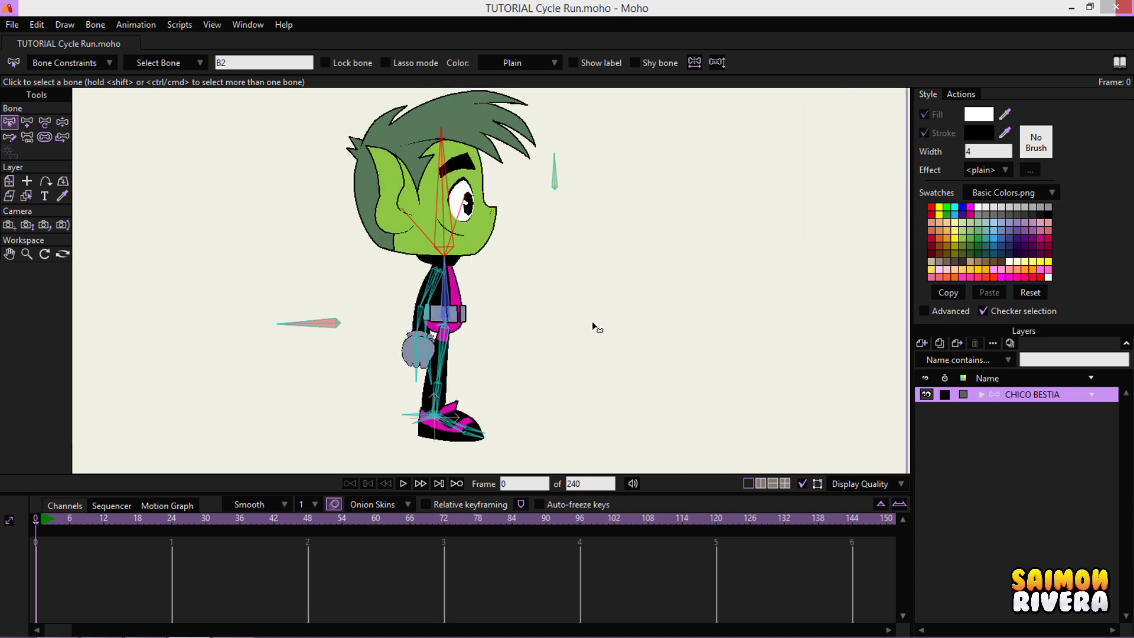
scroll(608, 305, "down", 2)
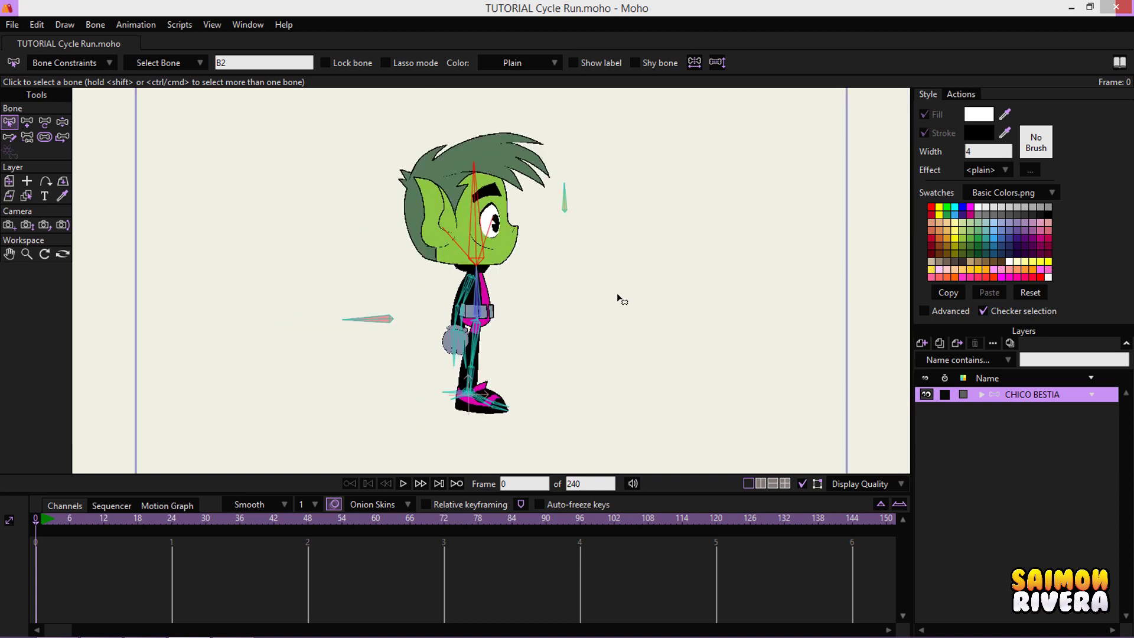
left_click(61, 123)
scroll(449, 286, "up", 2)
mouse_move(463, 306)
left_mouse_down()
mouse_move(503, 309)
mouse_move(464, 306)
left_mouse_up()
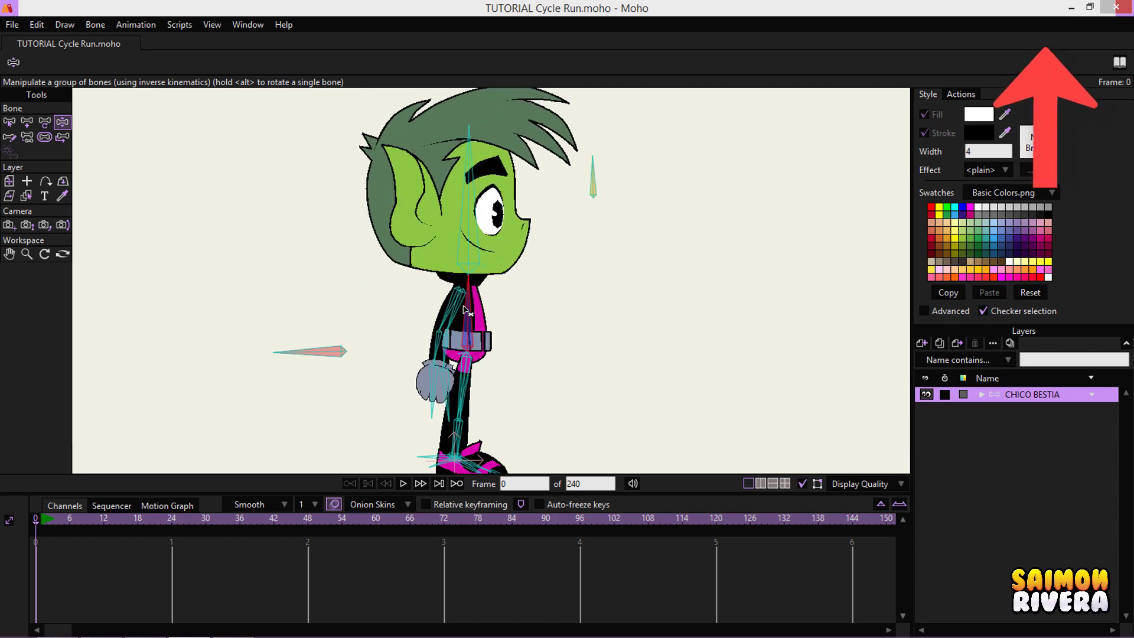
scroll(611, 378, "down", 3)
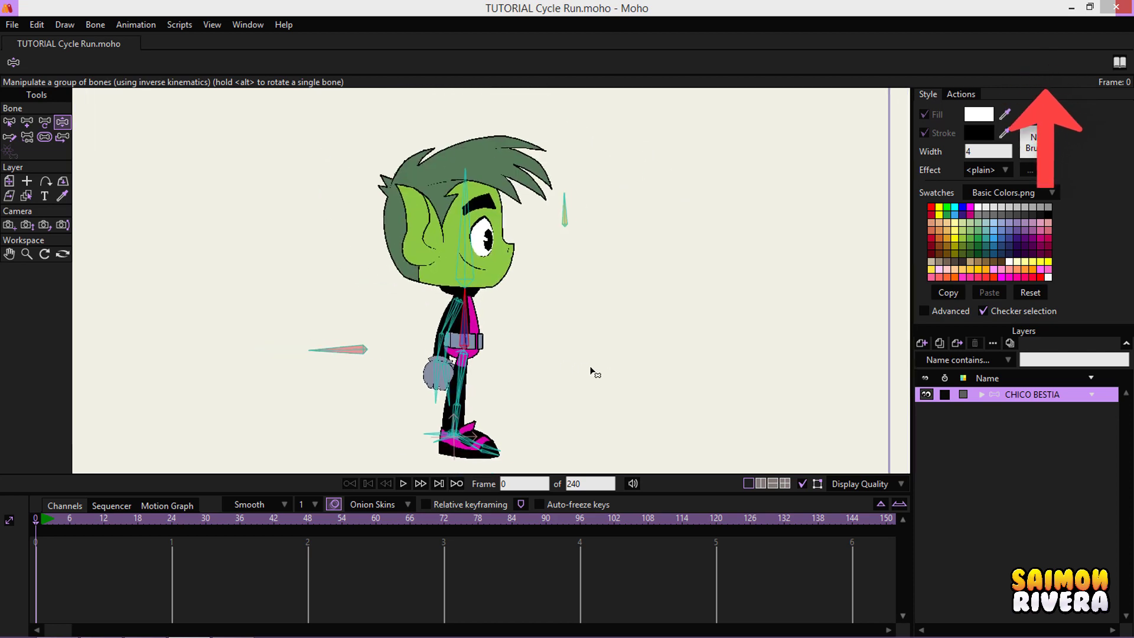
left_click_drag(590, 367, 591, 364)
- Enable Auto-freeze keys for the animation timeline
left_click(337, 505)
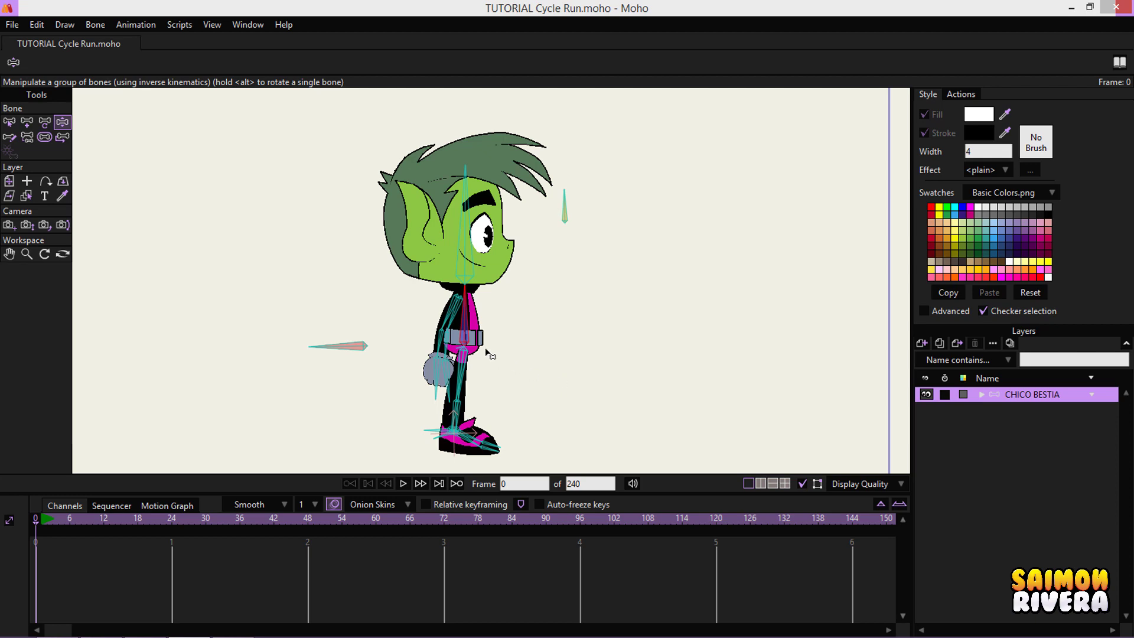
scroll(485, 349, "up", 3)
scroll(454, 402, "down", 3)
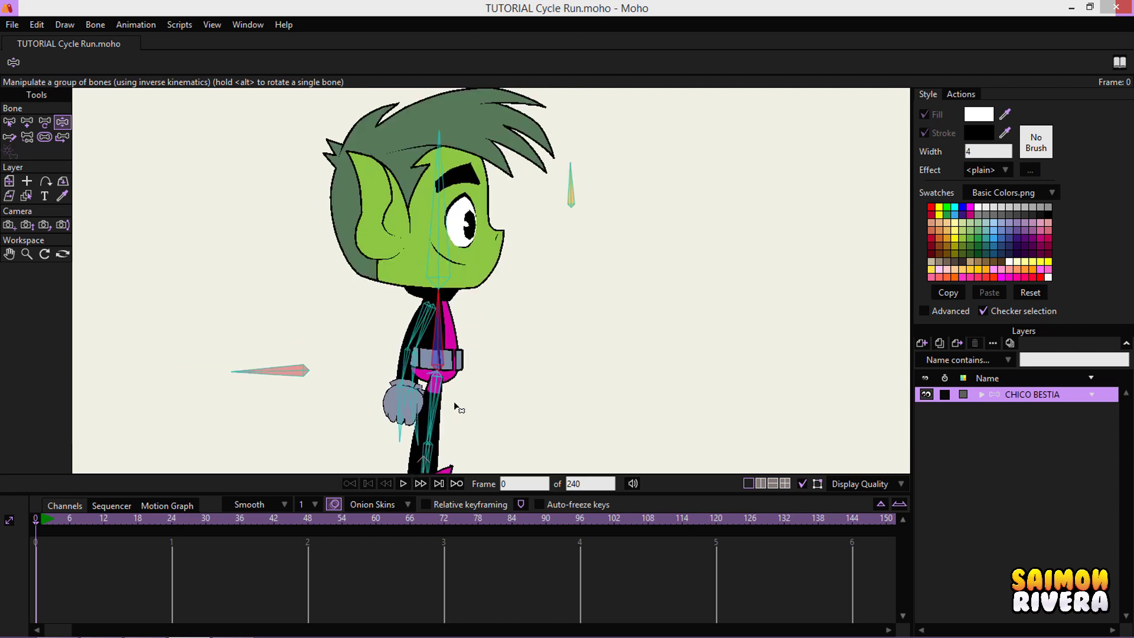
scroll(454, 390, "up", 2)
scroll(454, 385, "down", 3)
scroll(453, 378, "up", 3)
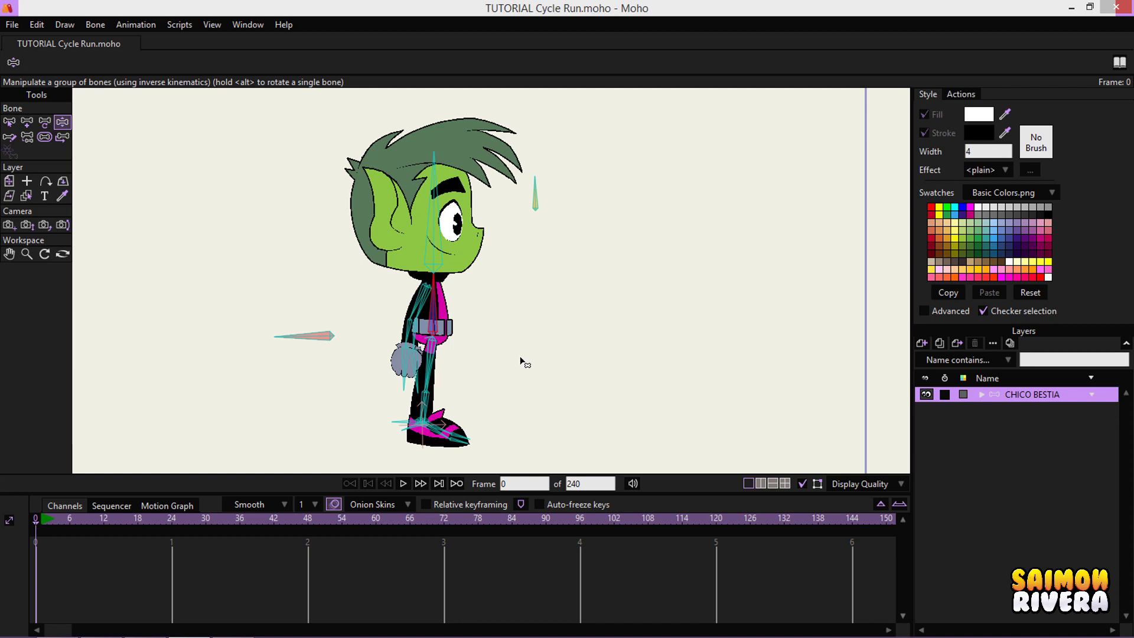
left_click_drag(523, 359, 526, 360)
left_click(543, 504)
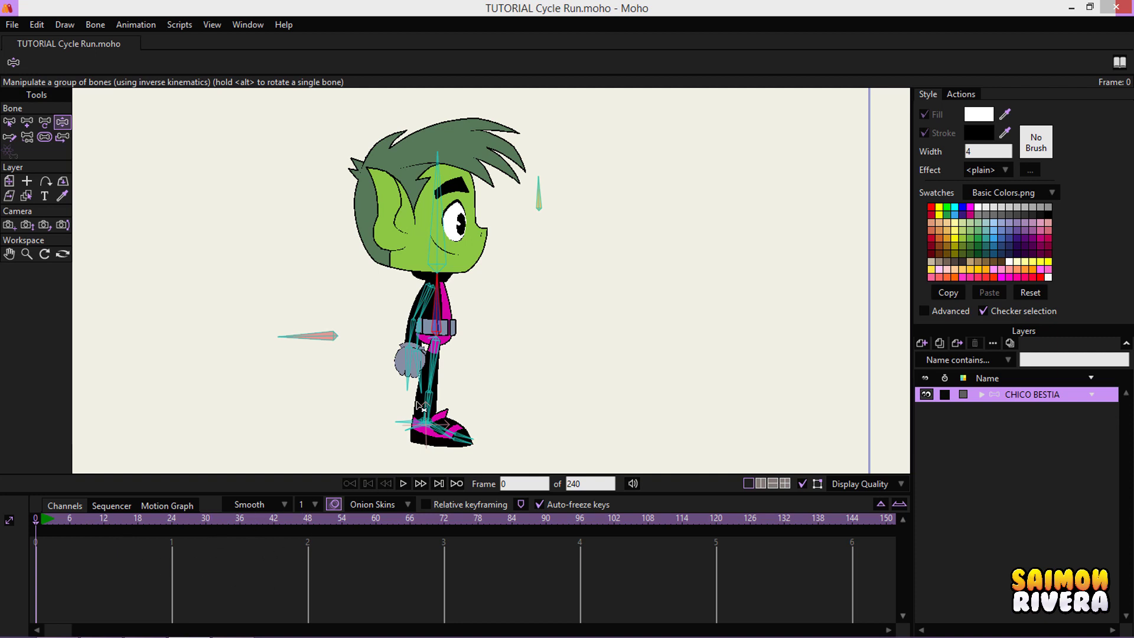
left_click_drag(484, 374, 487, 373)
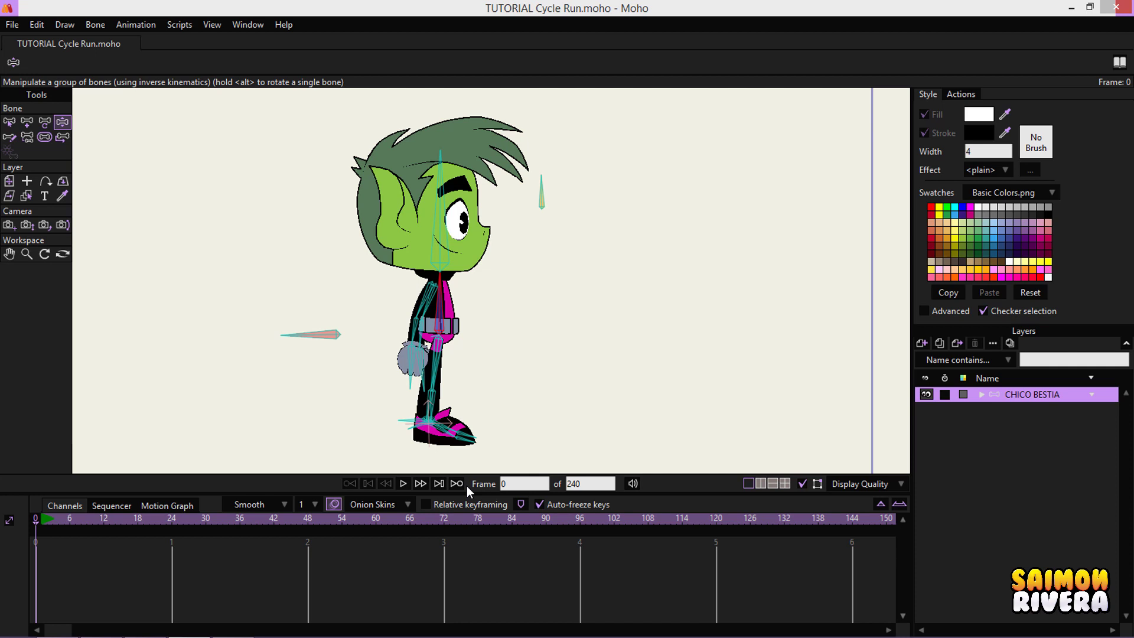
left_click_drag(502, 419, 507, 415)
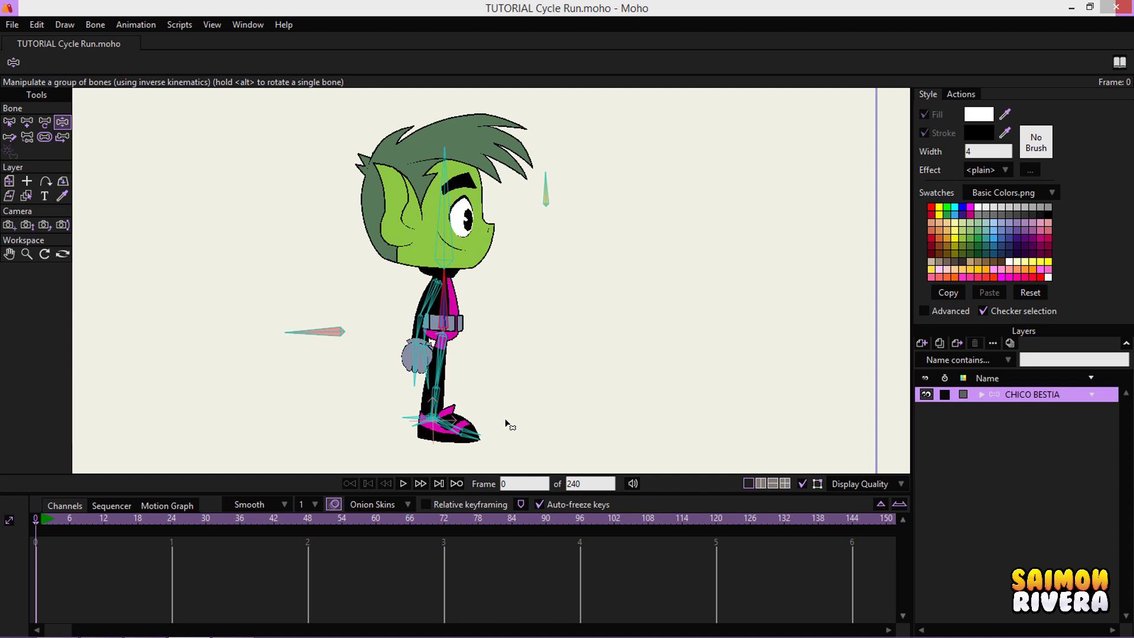
- At frame 1, swing one of the character's legs forward with its toes raised for the run's contact pose
left_click(41, 520)
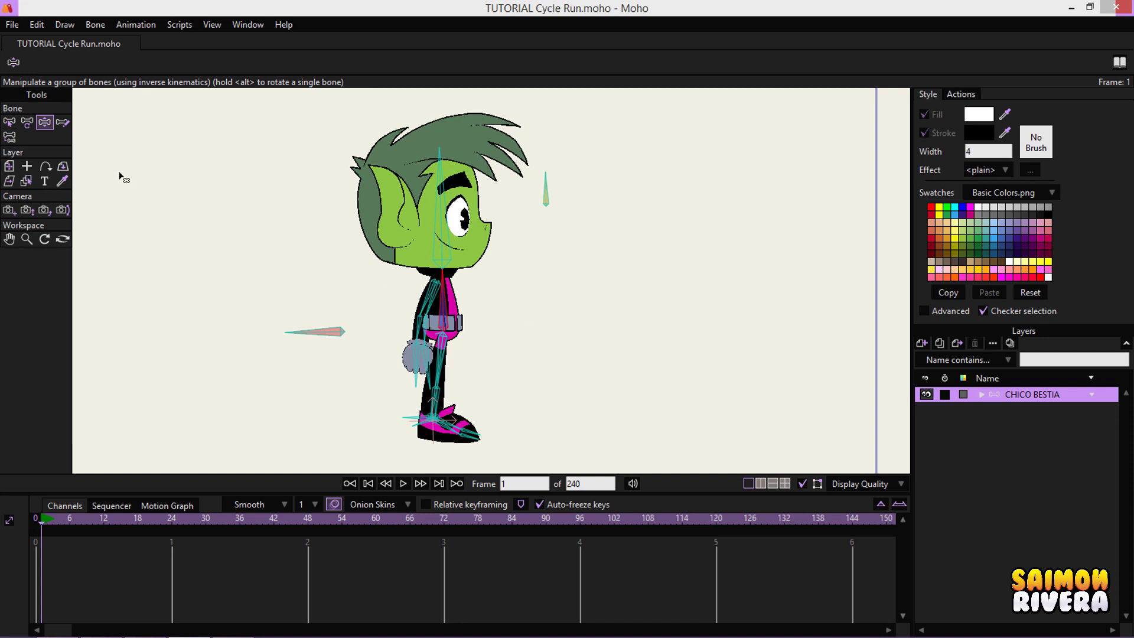
scroll(589, 316, "up", 1)
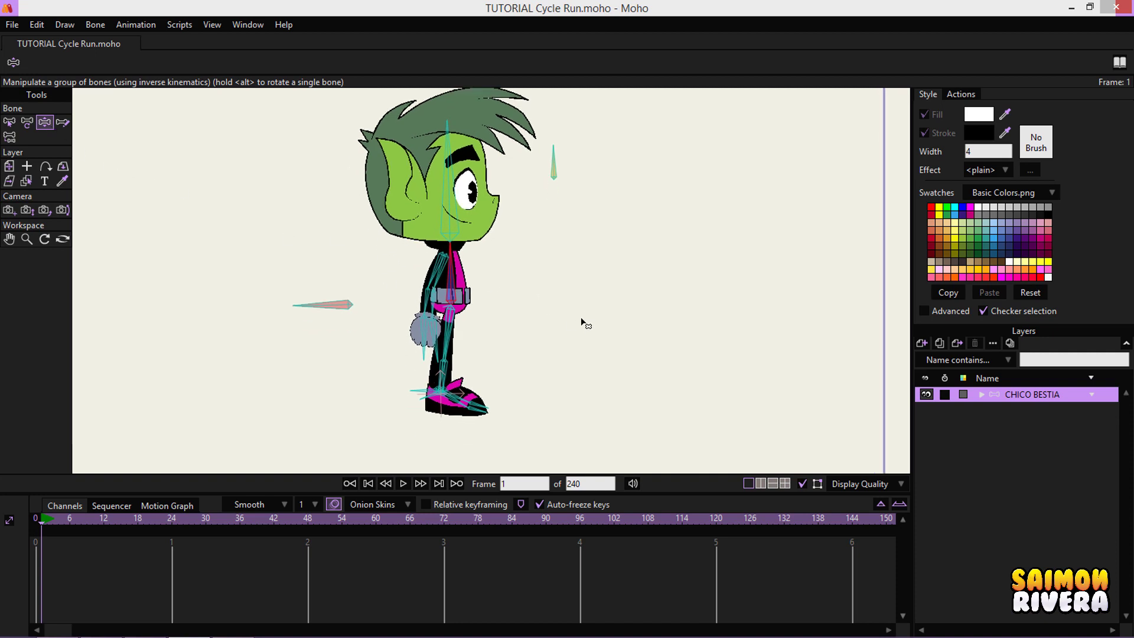
scroll(581, 317, "up", 1)
left_click_drag(465, 406, 522, 359)
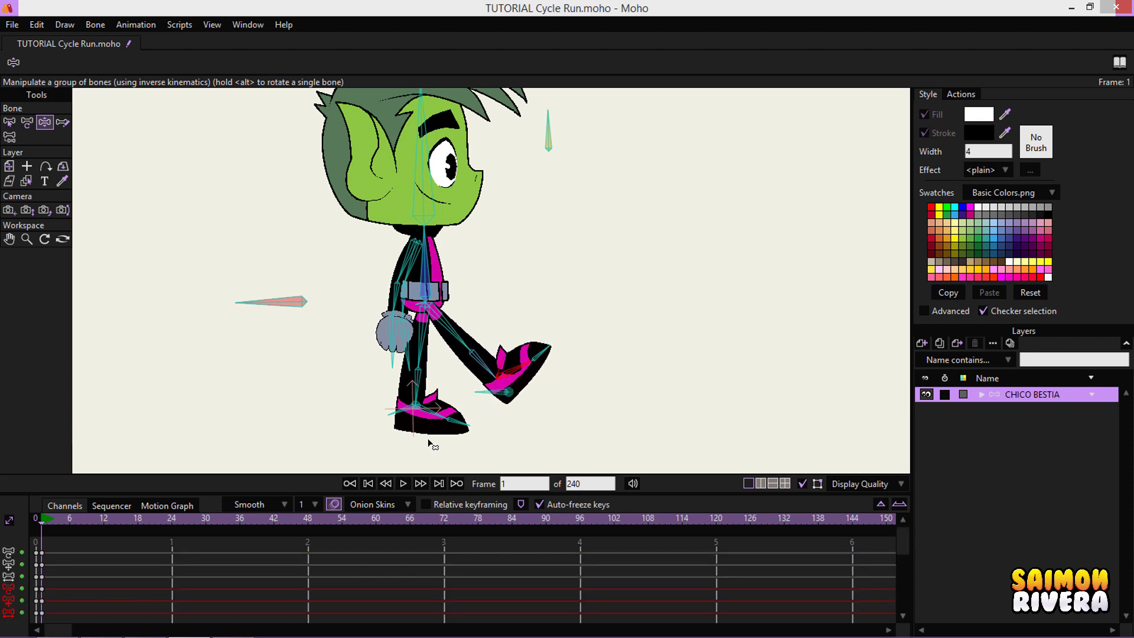
- Pull the other leg behind the body and bend its knee so the rear foot lifts up
left_click_drag(407, 412, 300, 371)
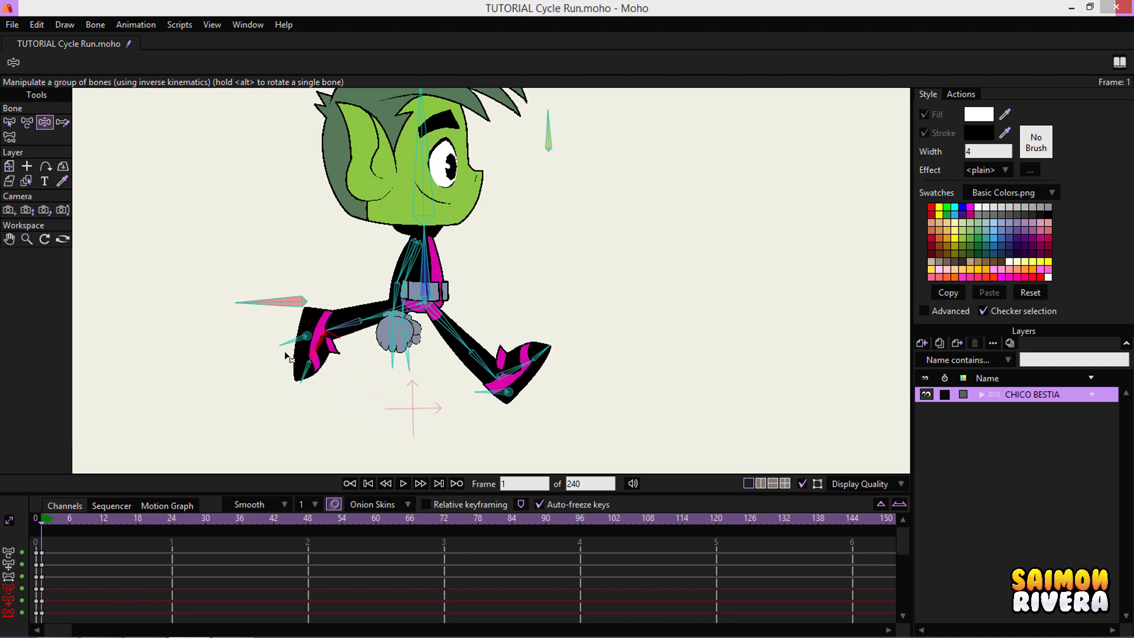
left_click(29, 122)
left_click(340, 328)
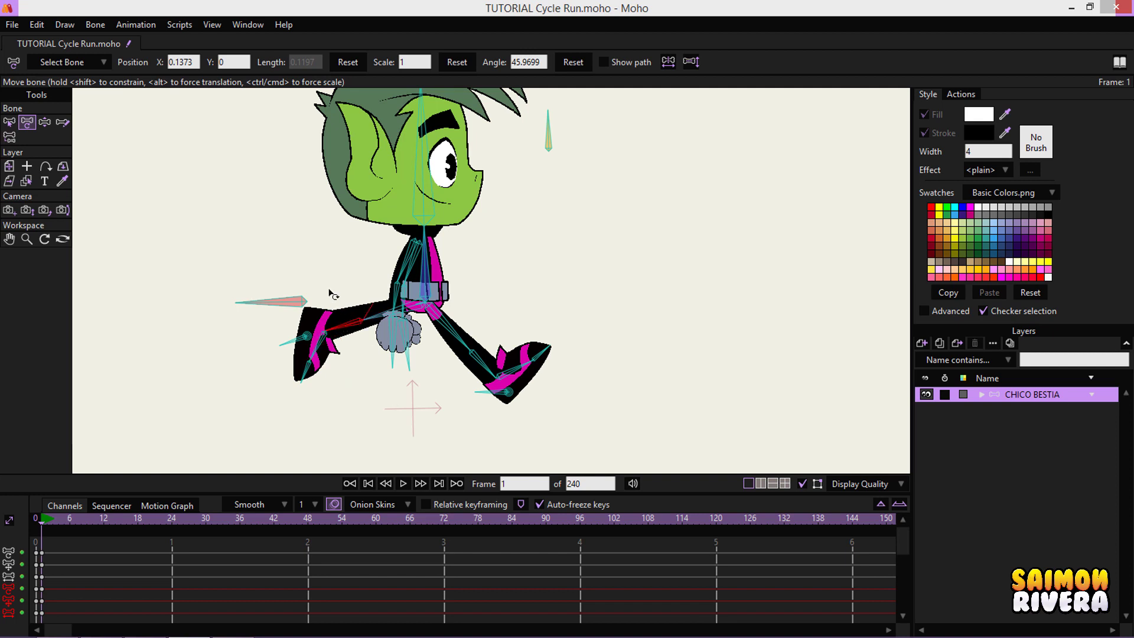
left_click(45, 123)
mouse_move(303, 337)
left_mouse_down()
mouse_move(305, 322)
mouse_move(321, 326)
left_mouse_up()
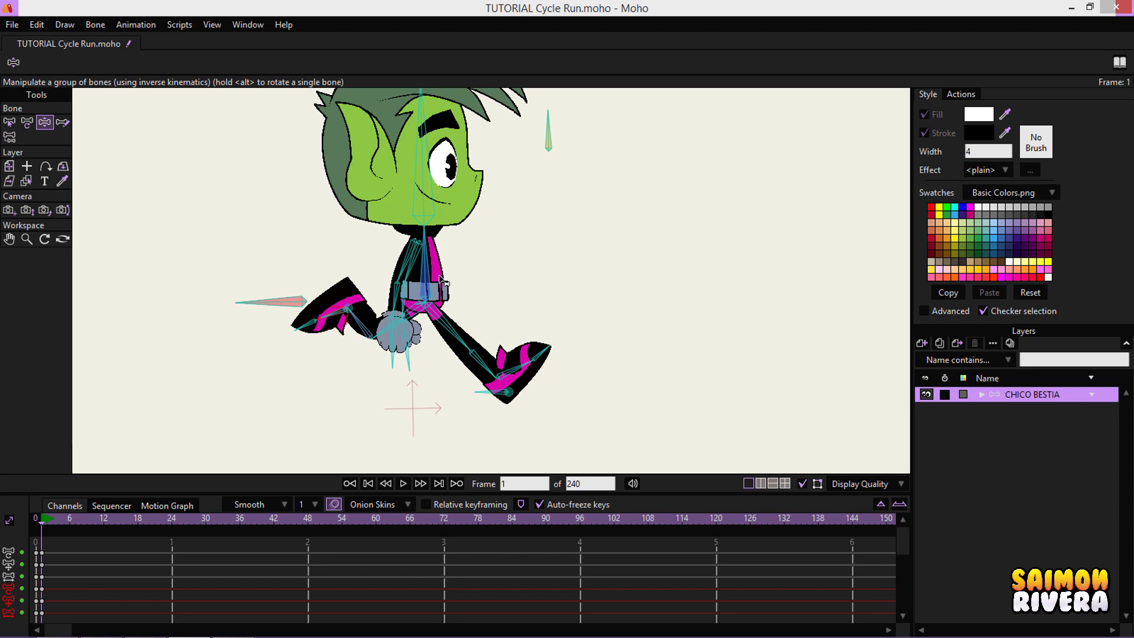
- Lean the torso forward and rotate the head back to nearly upright
left_click_drag(468, 269, 455, 304)
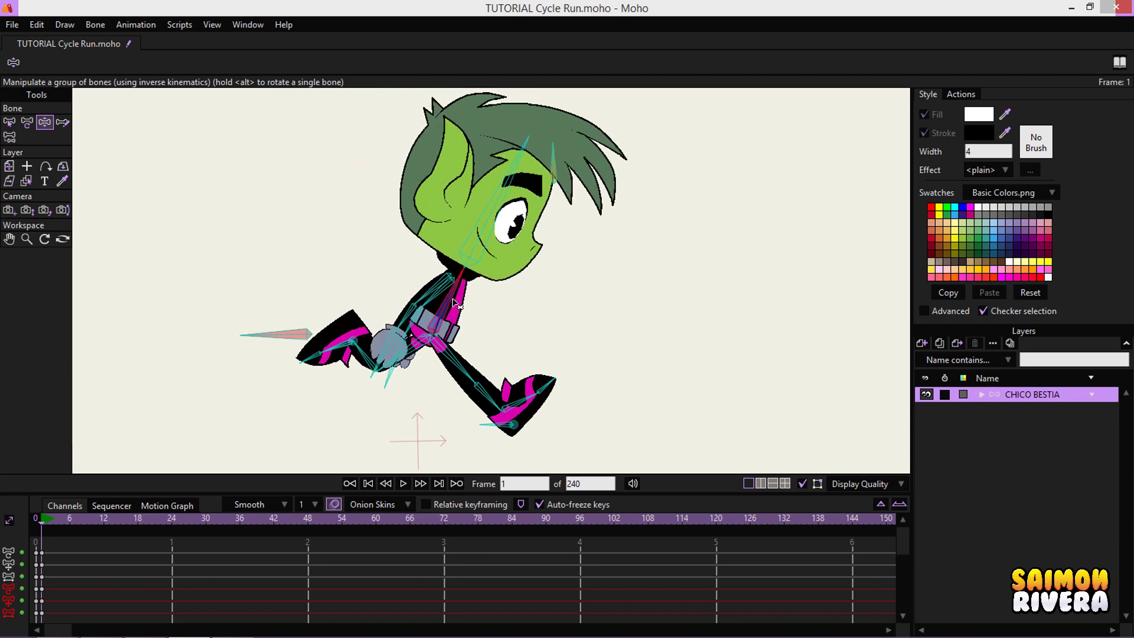
left_click_drag(509, 220, 484, 216)
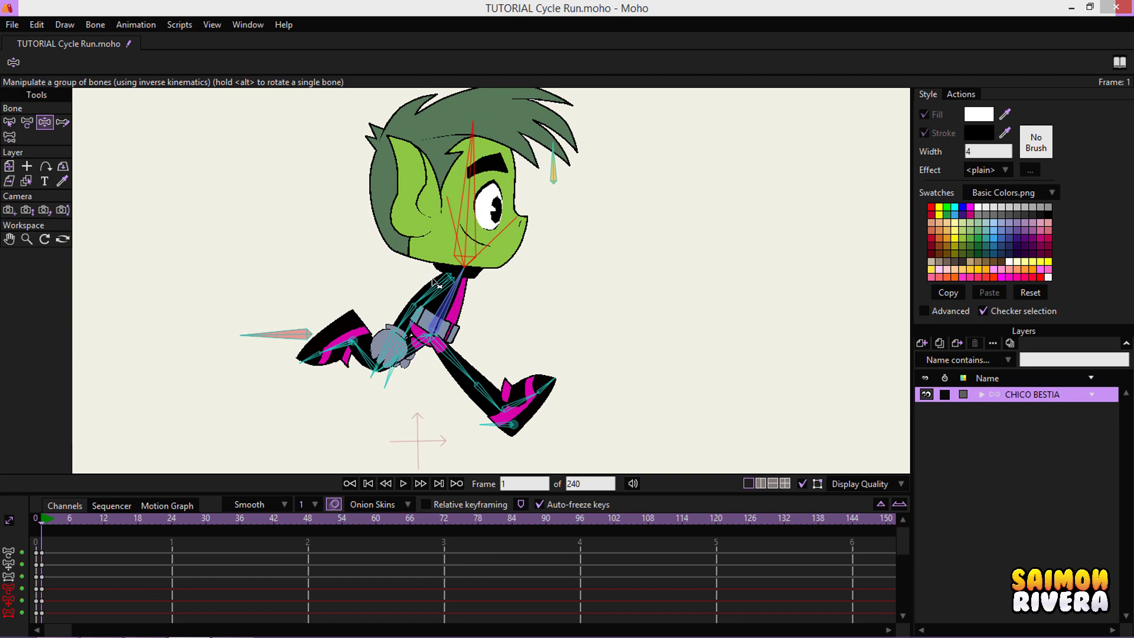
- Bend the arms into a running pose, one swung behind the body and the other raised in front
left_click_drag(438, 293, 510, 264)
scroll(534, 305, "down", 2)
left_click_drag(536, 314, 531, 272)
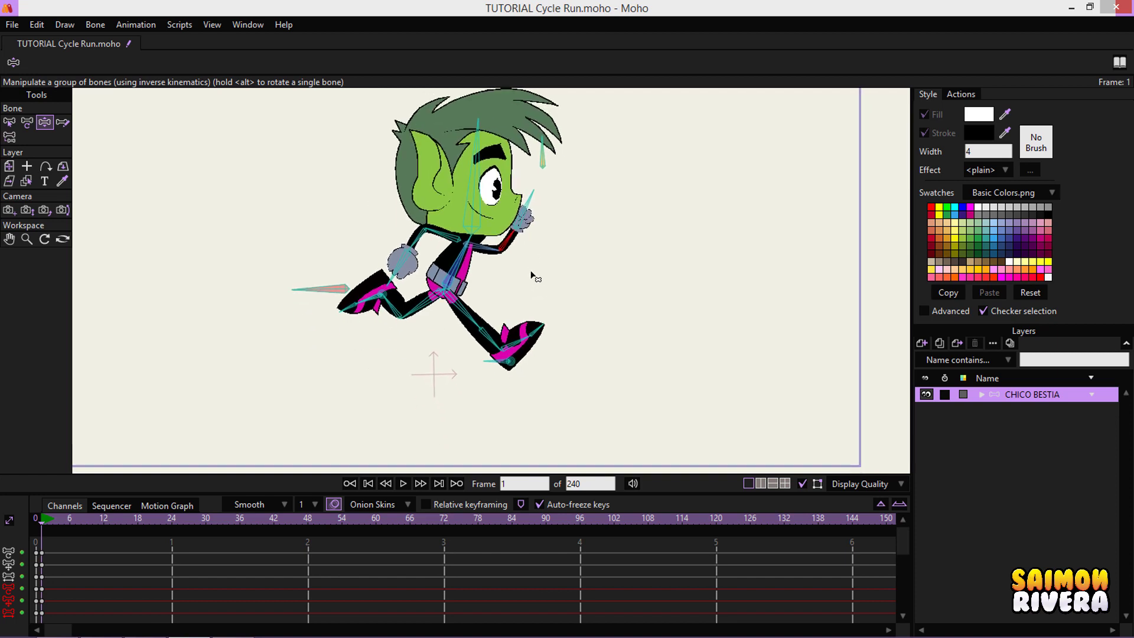
- At frame 0, add a vector layer and draw a long horizontal arrow just below the character's feet as a ground line
left_click(36, 518)
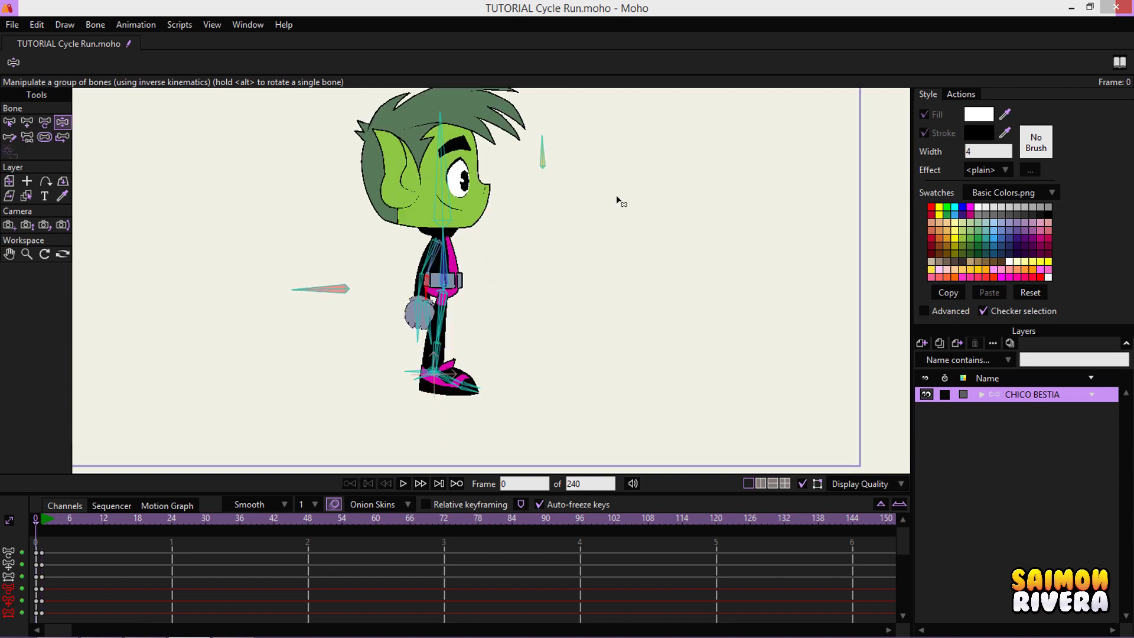
left_click(923, 345)
left_click(927, 353)
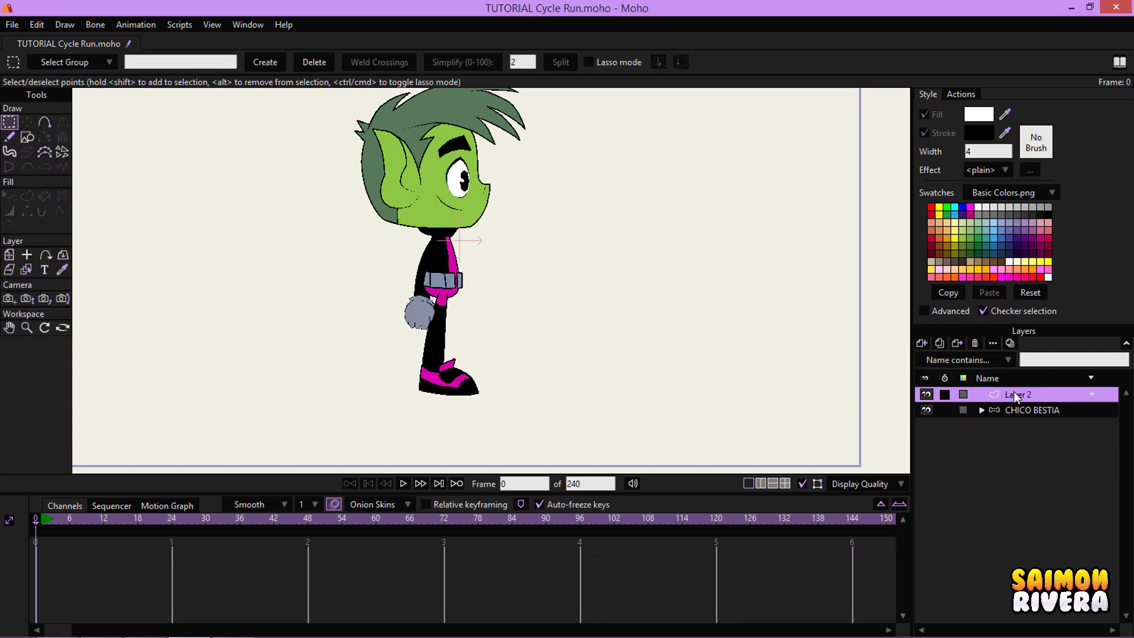
left_click(27, 137)
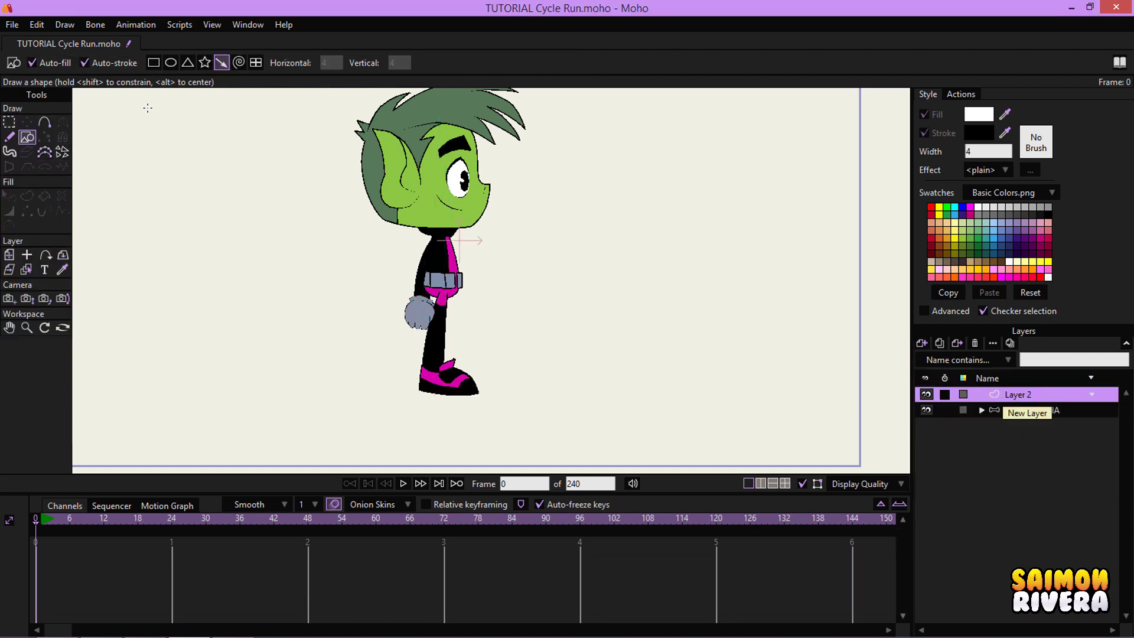
left_click(222, 63)
left_click_drag(204, 400, 779, 400)
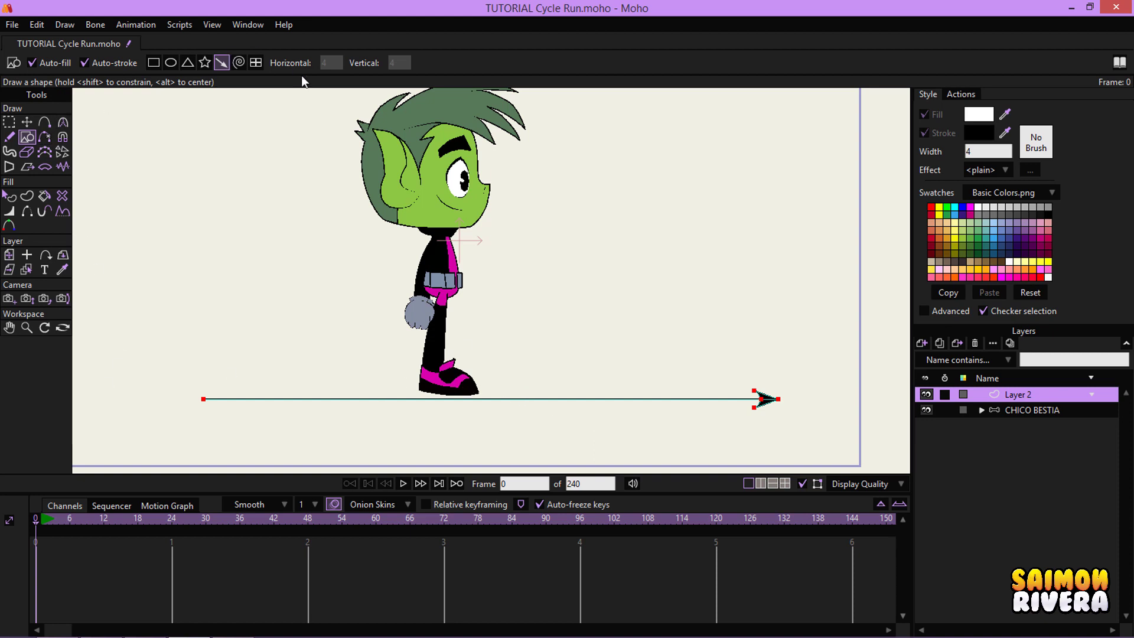
- Lower the CHICO BESTIA layer at frame 1 until the front heel touches the ground line, and return to Manipulate Bones
left_click(1054, 407)
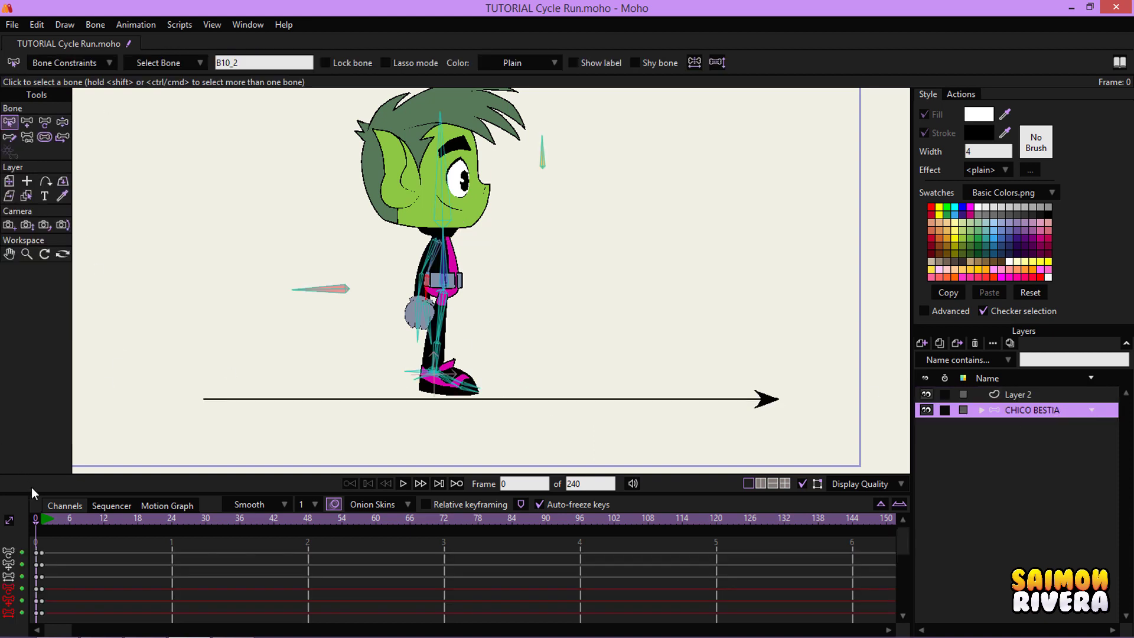
left_click(42, 520)
scroll(444, 354, "up", 2)
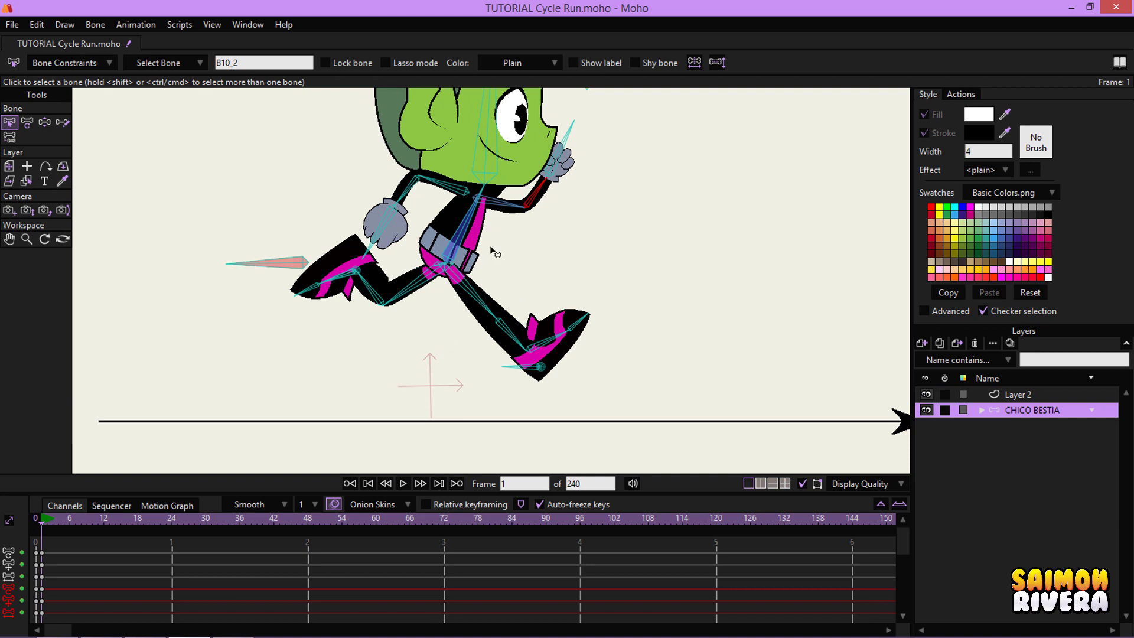
scroll(486, 260, "down", 2)
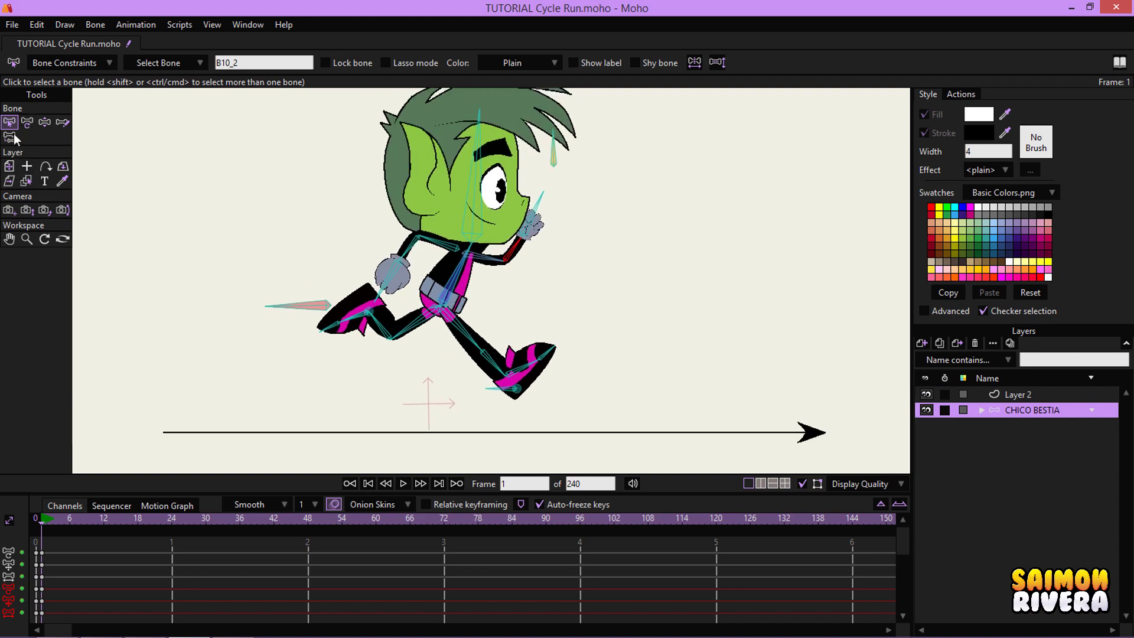
left_click(9, 166)
scroll(490, 305, "down", 1)
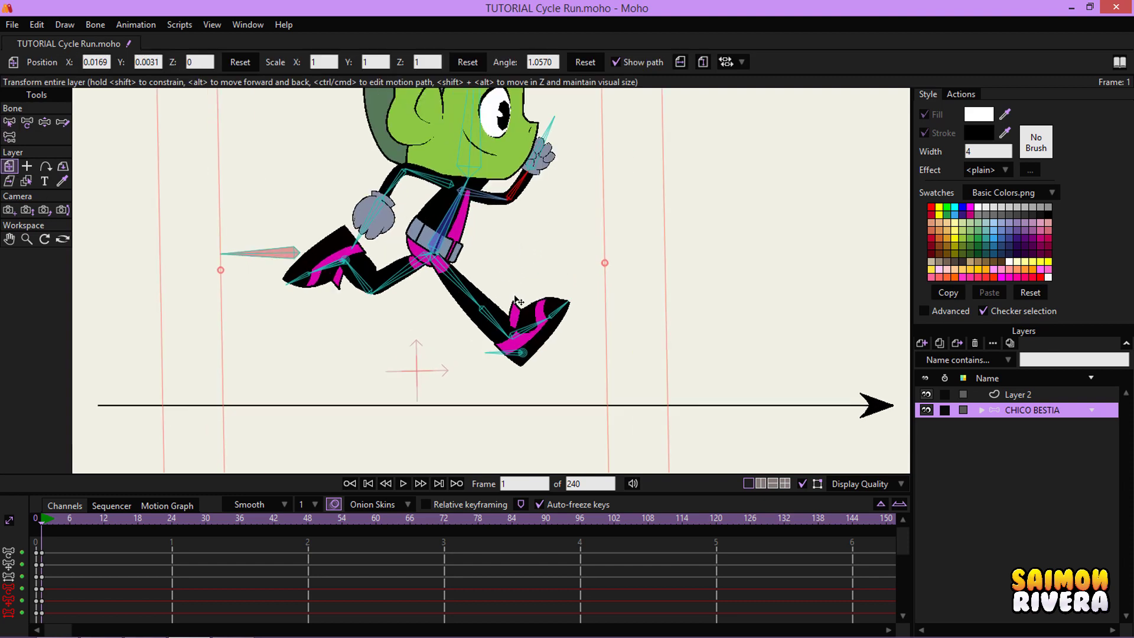
scroll(489, 305, "up", 1)
left_click_drag(511, 334, 512, 334)
left_click(45, 122)
left_click_drag(532, 384, 534, 331)
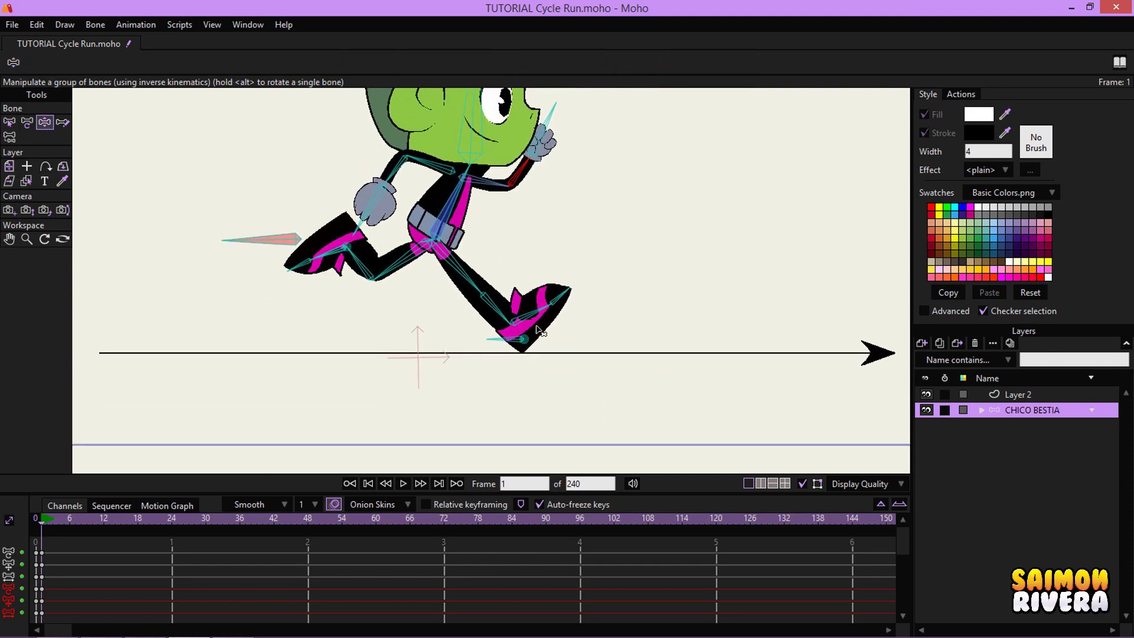
- Select the front foot's target bone and examine the heel's contact with the ground line and the overall pose
scroll(534, 327, "up", 4)
left_click_drag(480, 359, 484, 359)
scroll(488, 359, "down", 4)
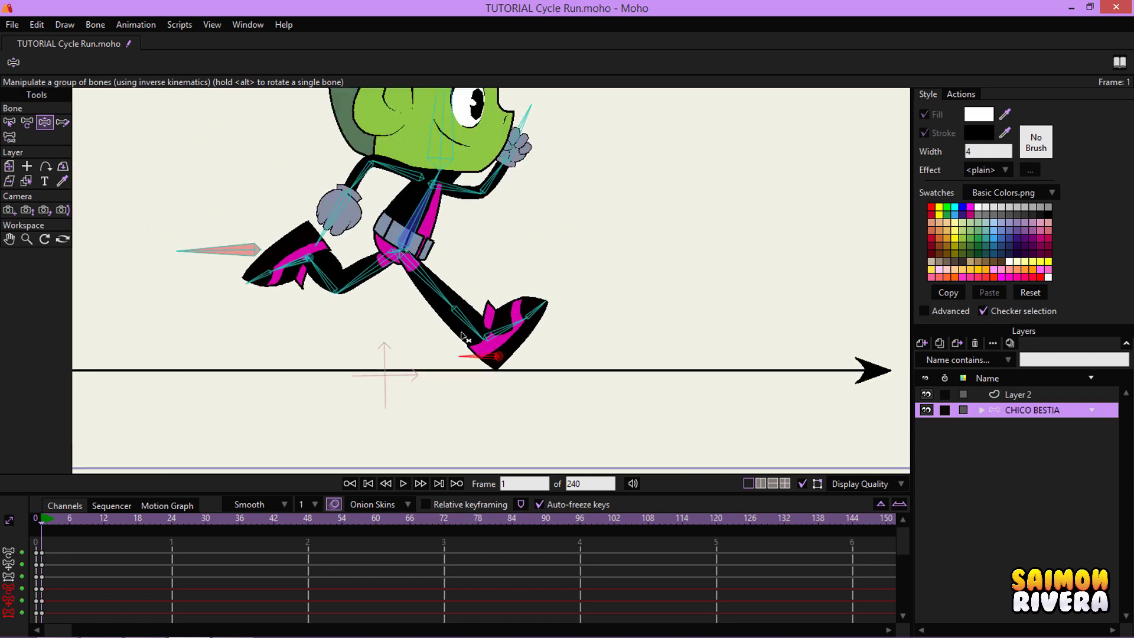
left_click_drag(398, 301, 431, 327)
scroll(433, 327, "down", 2)
left_click_drag(496, 307, 494, 331)
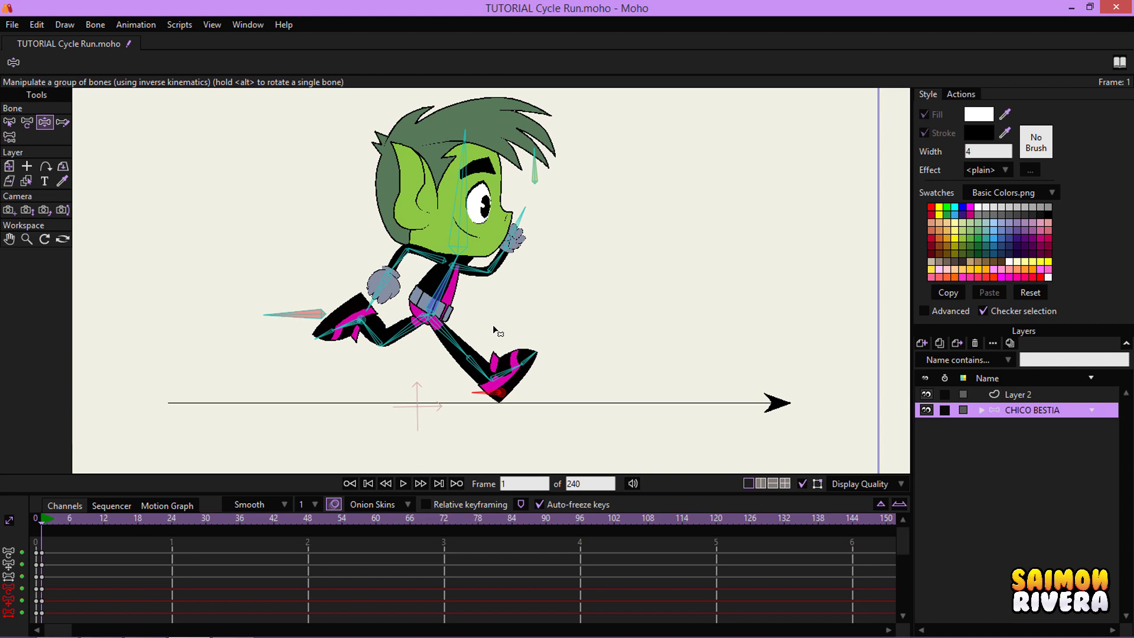
- Go to frame 12 and turn on onion skinning with frame 1 as the reference pose
left_click(101, 519)
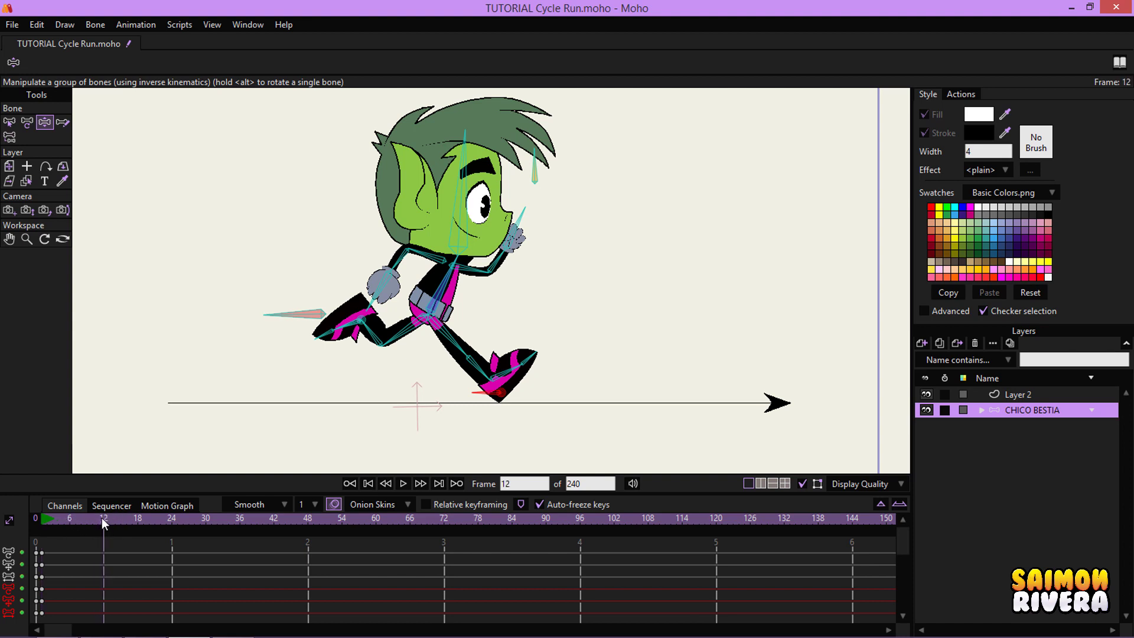
left_click(331, 506)
left_click(331, 506)
scroll(502, 384, "up", 2)
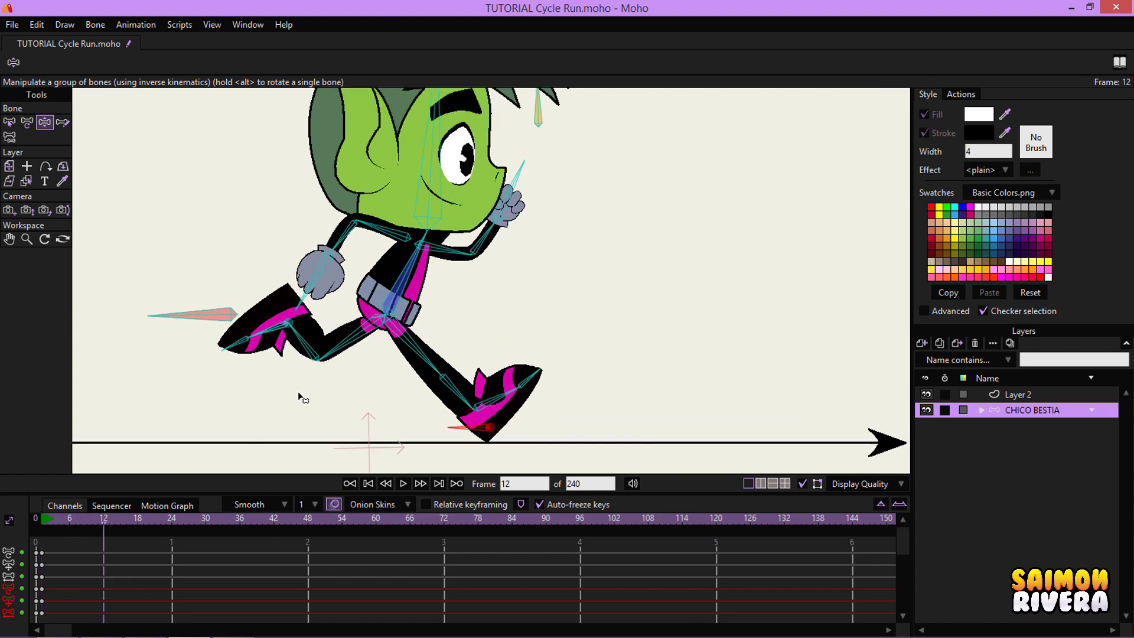
left_click_drag(298, 395, 304, 395)
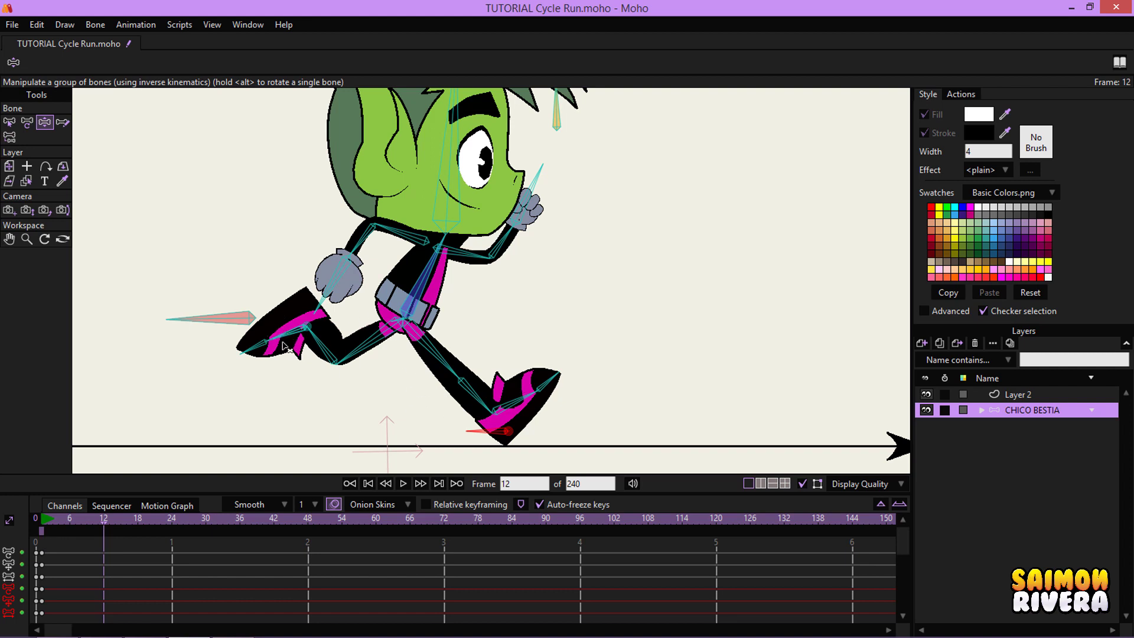
- At frame 12, swap the two legs so each foot takes the other's place over the onion-skinned frame 1 pose
left_click_drag(287, 327, 305, 372)
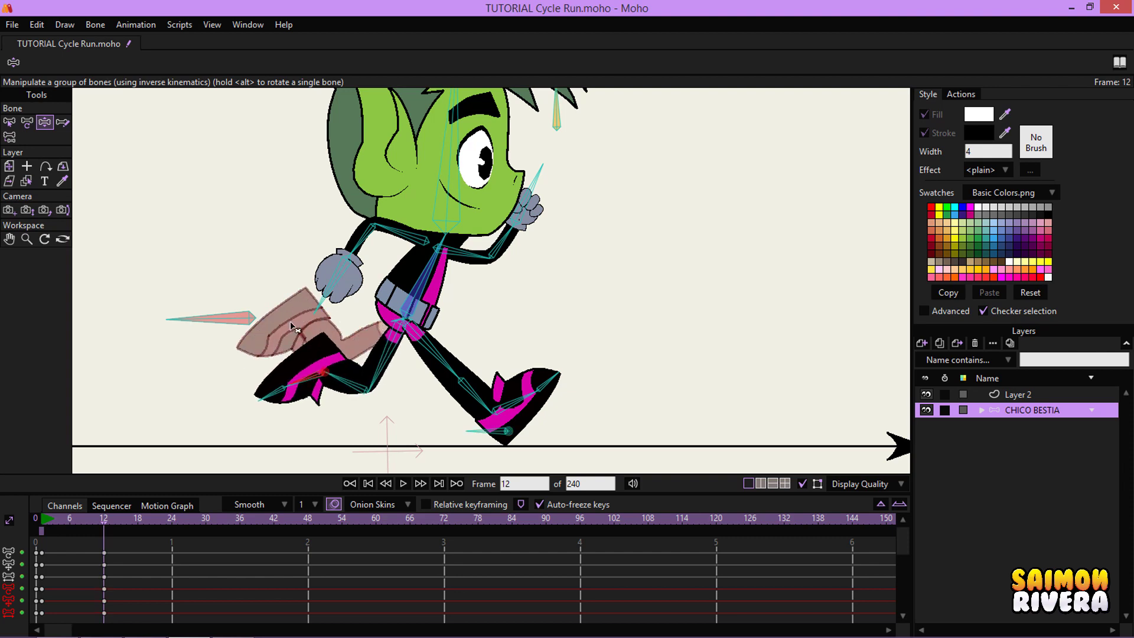
left_click_drag(305, 350, 297, 375)
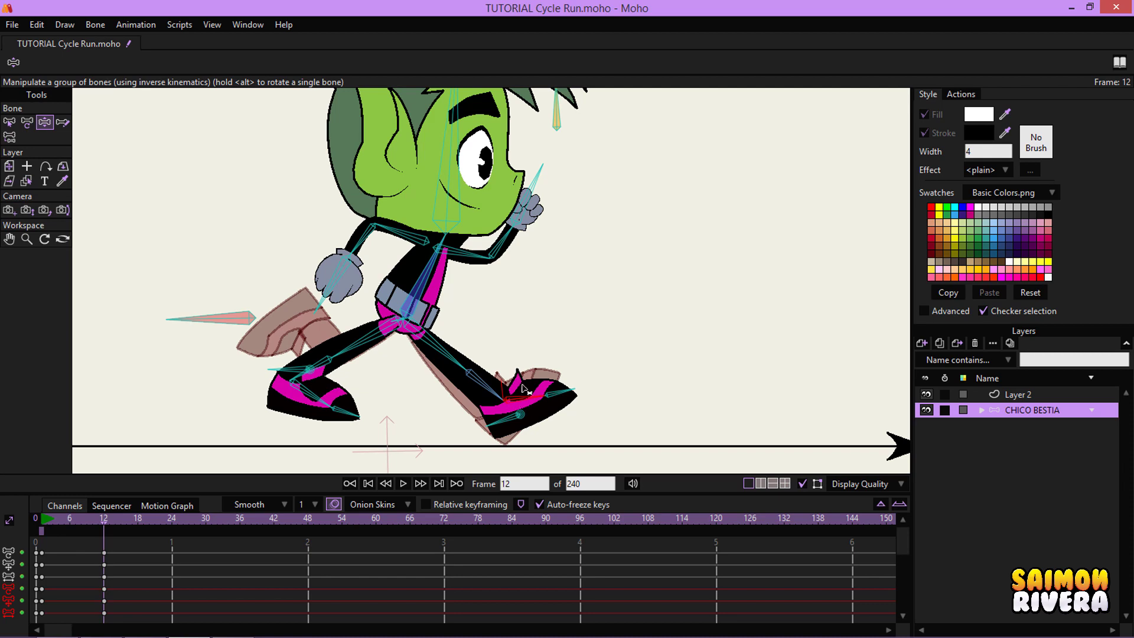
left_click_drag(529, 401, 508, 434)
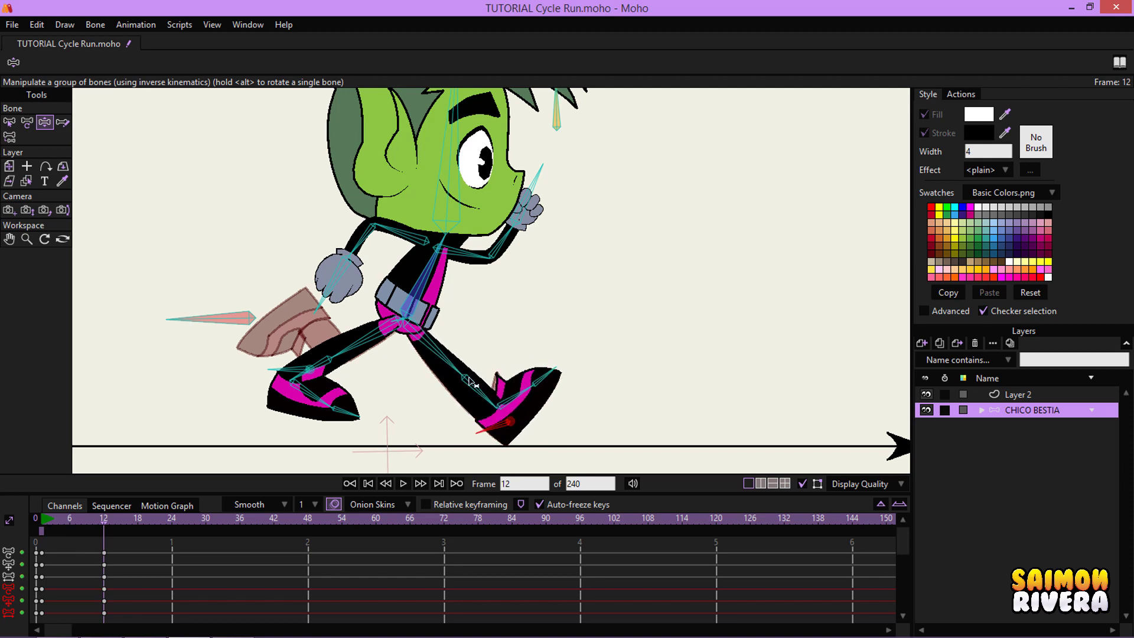
left_click(30, 126)
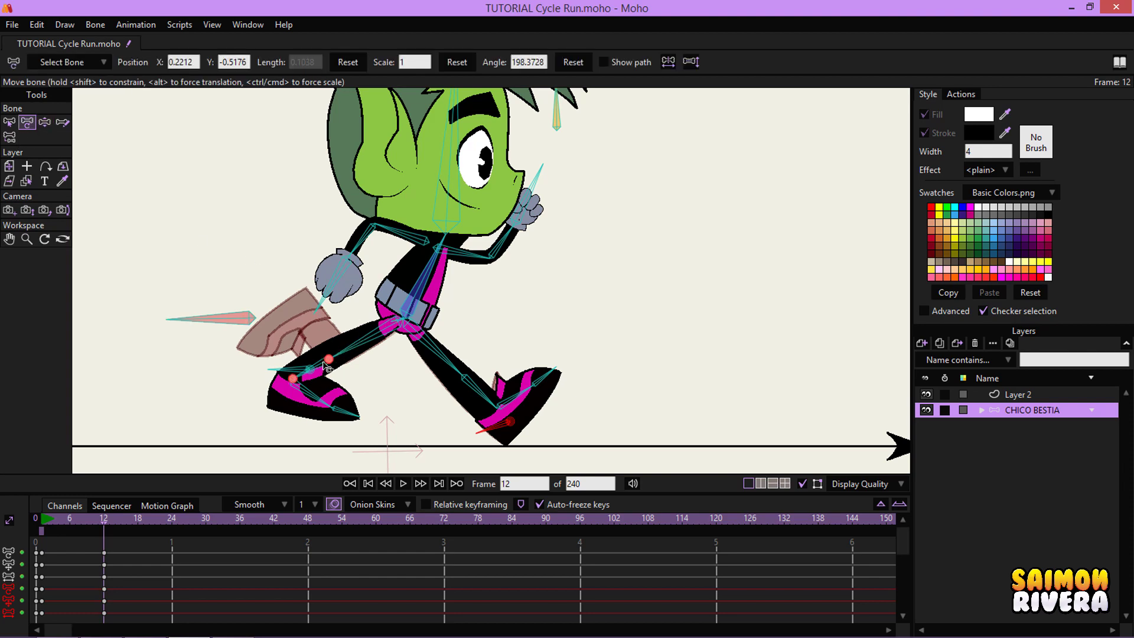
left_click_drag(326, 366, 285, 319)
- With Manipulate Bones, swap the two arms at frame 12 to match the onion-skinned running pose
left_click(45, 122)
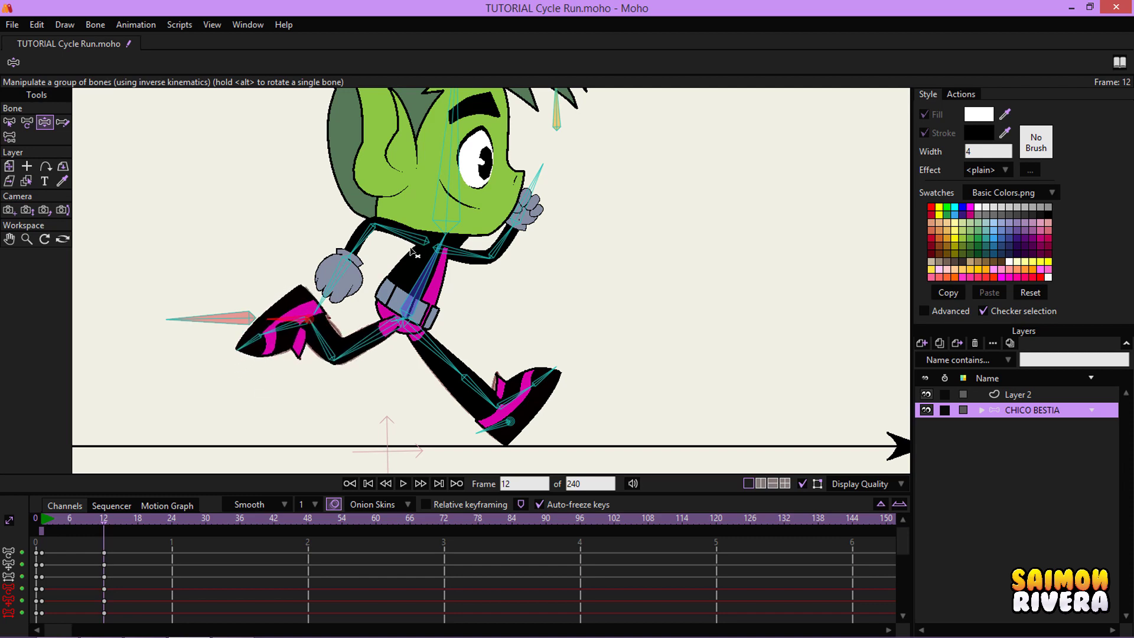
left_click_drag(416, 253, 352, 204)
left_click_drag(465, 252, 463, 252)
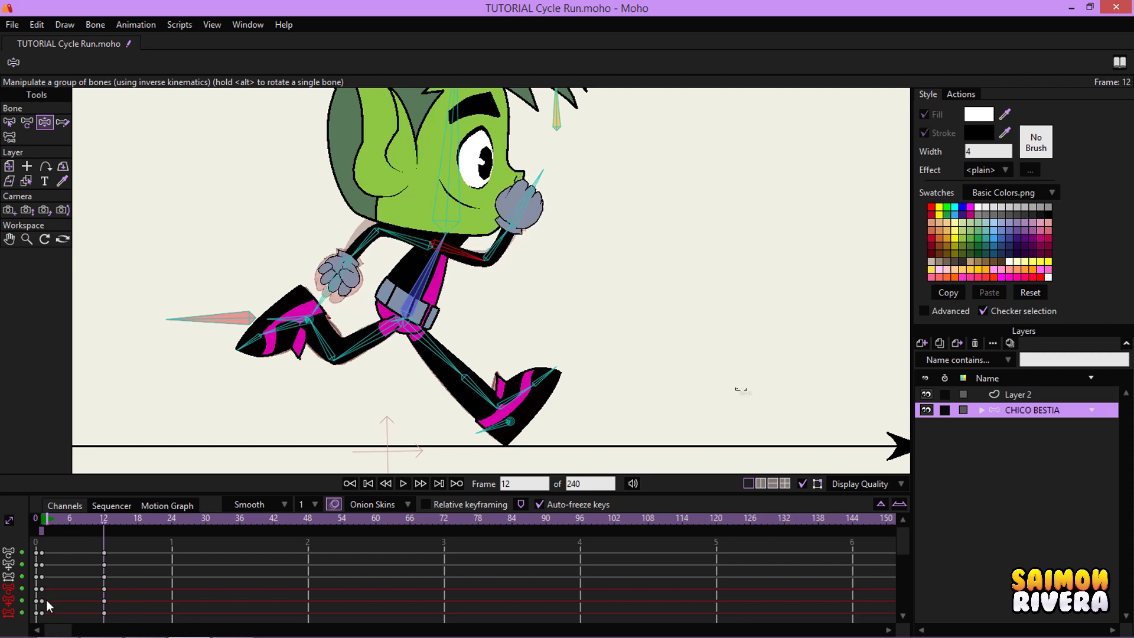
- Copy all bone keyframes at frame 1 and paste them at frame 24
left_click_drag(57, 617, 39, 550)
key("ctrl+c")
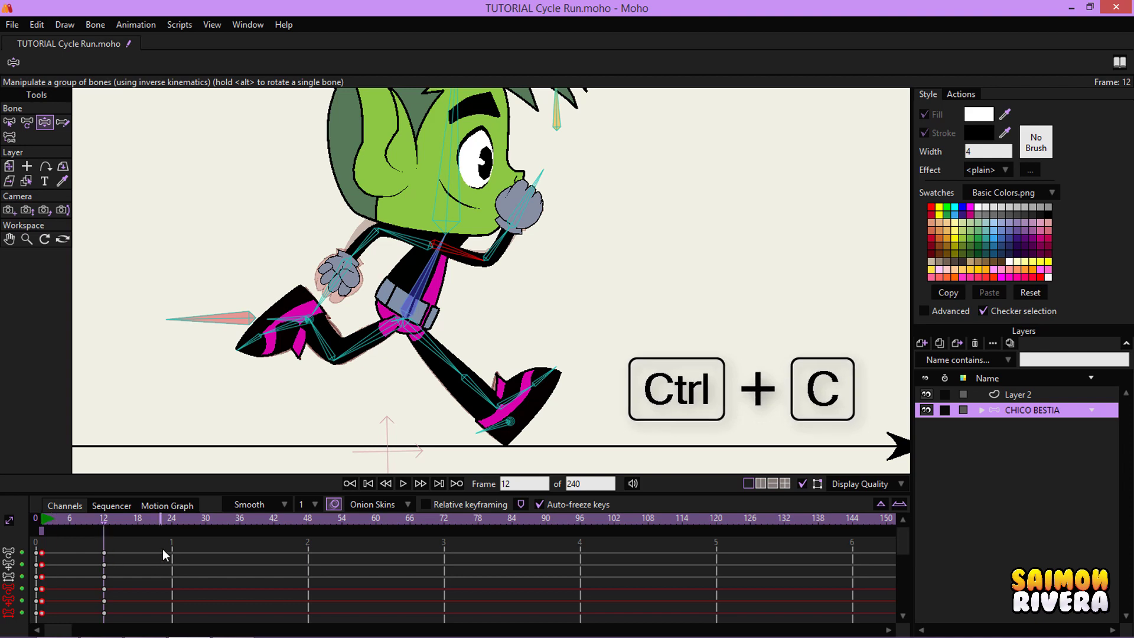
left_click(171, 519)
key("ctrl+v")
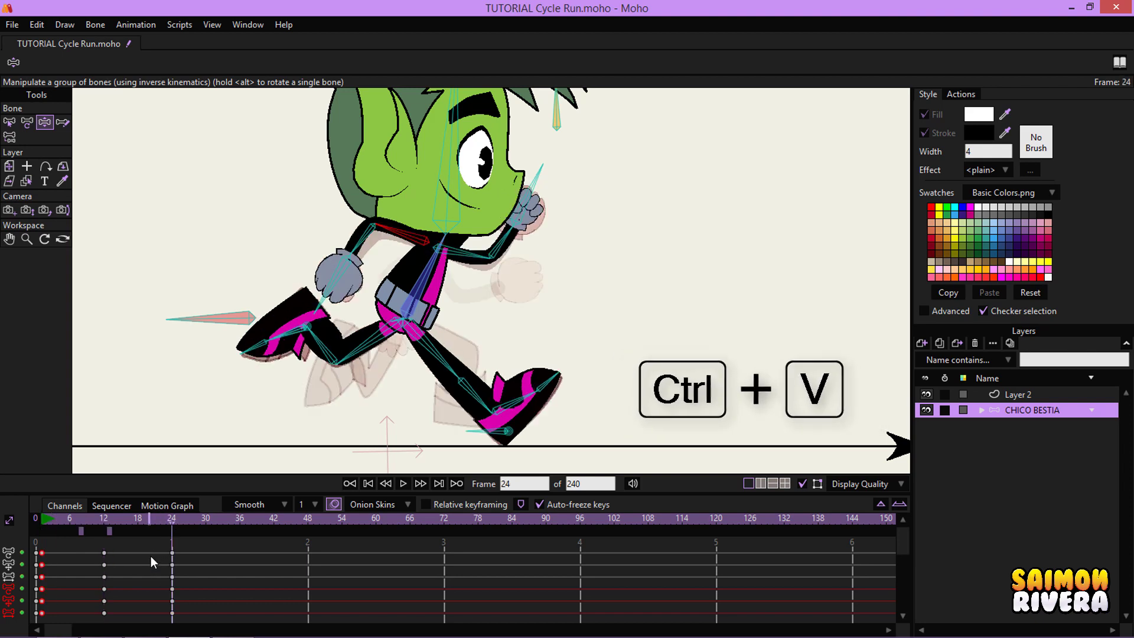
- Set all the frame 24 keyframes to Cycle interpolation, looping back to absolute frame 2
left_click_drag(155, 549, 182, 619)
right_click(173, 560)
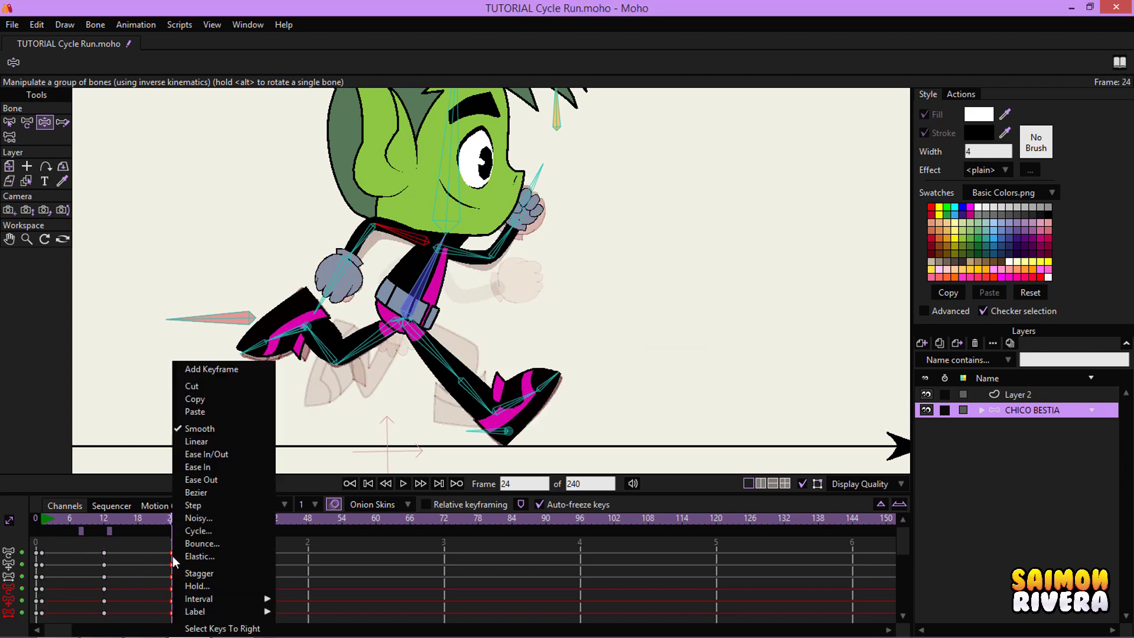
left_click(199, 531)
type("2")
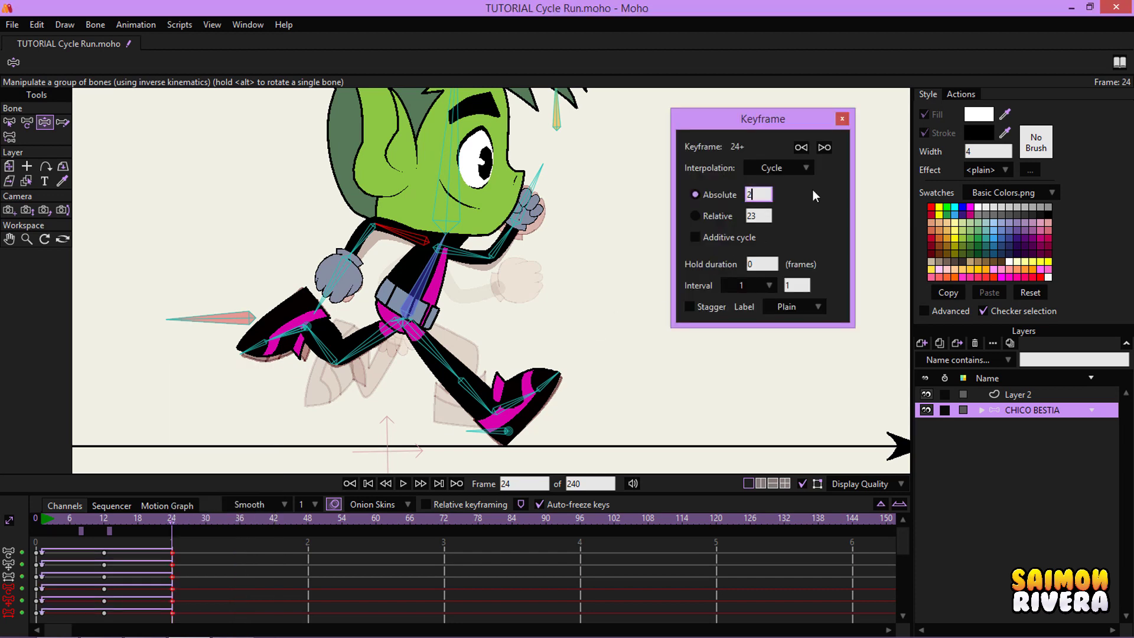
left_click(843, 115)
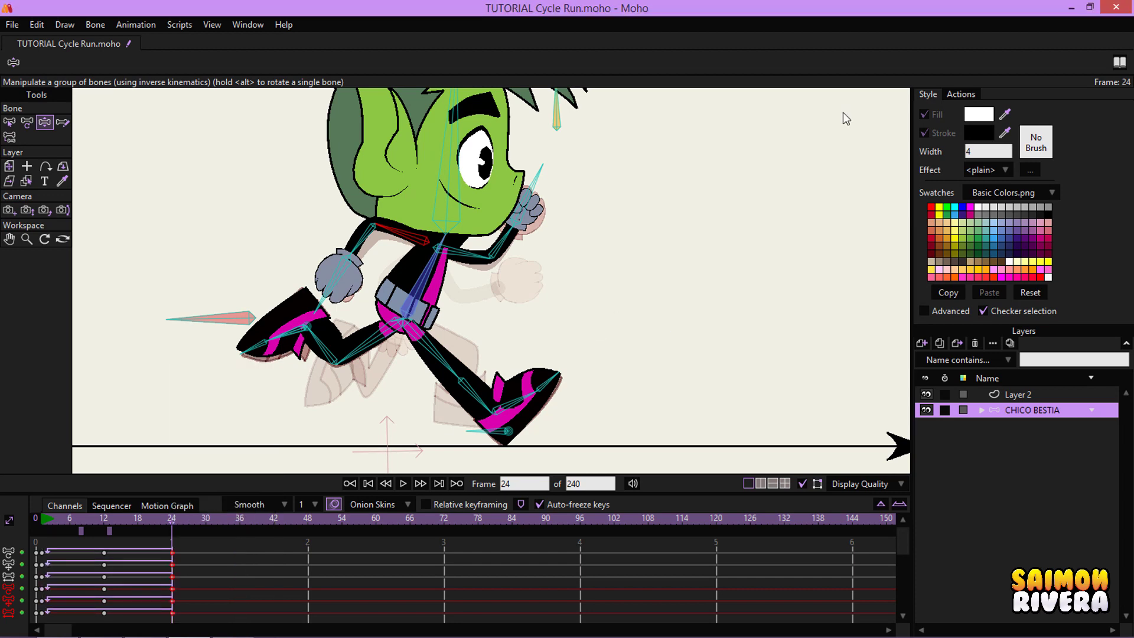
- Clear the onion-skin frame markers, play the run cycle from frame 1, and rewind to the start
left_click(110, 530)
left_click(82, 531)
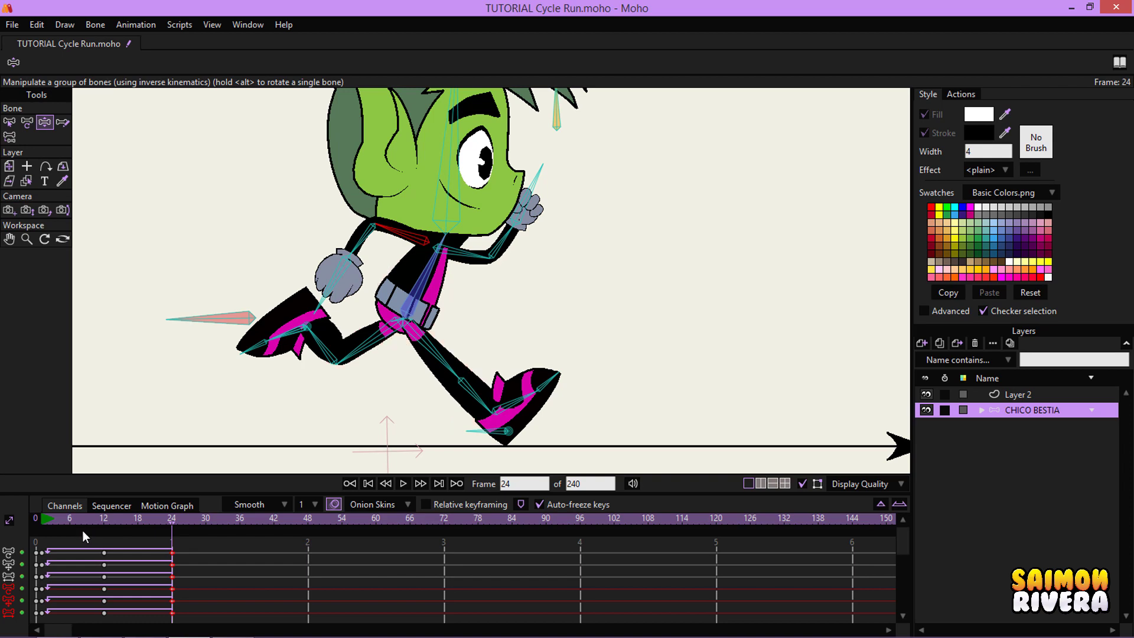
left_click(41, 520)
left_click(404, 483)
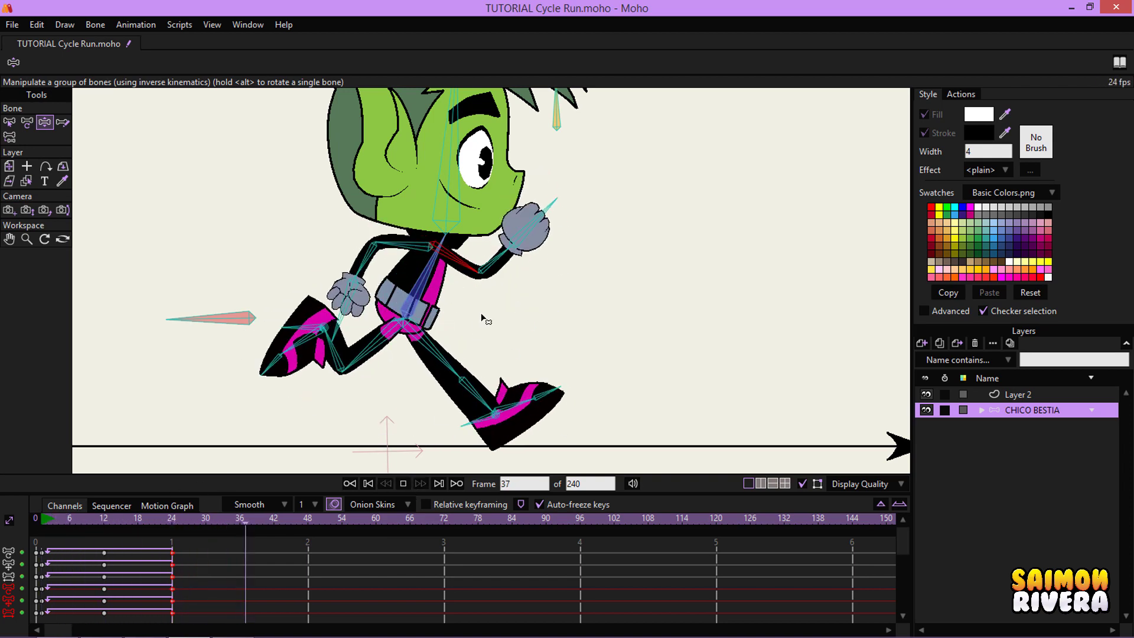
scroll(482, 316, "down", 3)
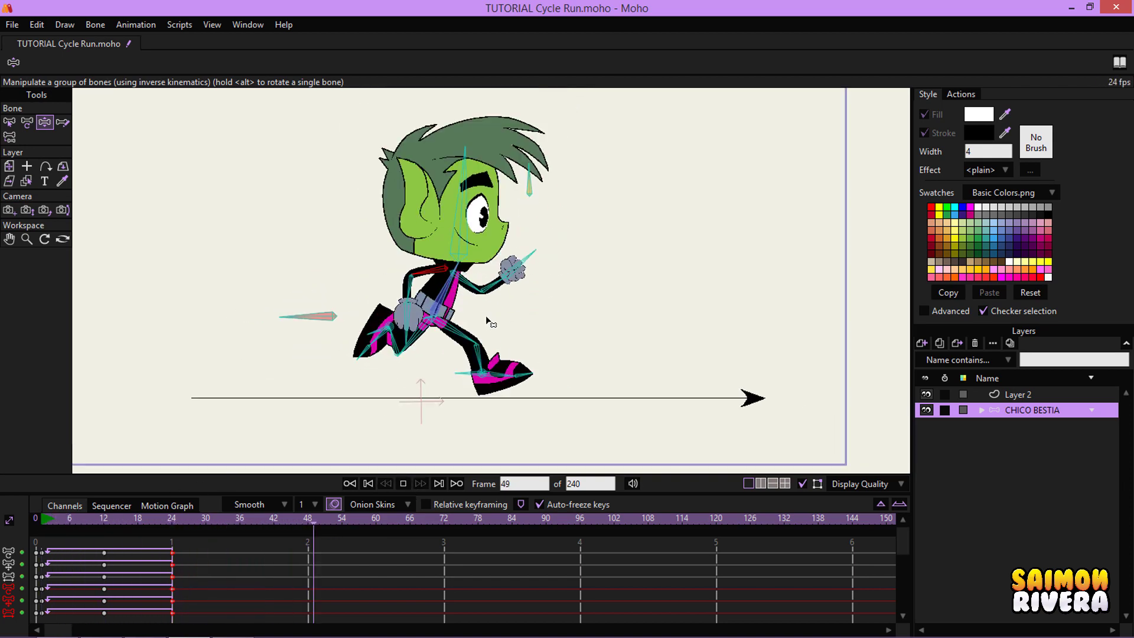
left_click(403, 484)
left_click(365, 482)
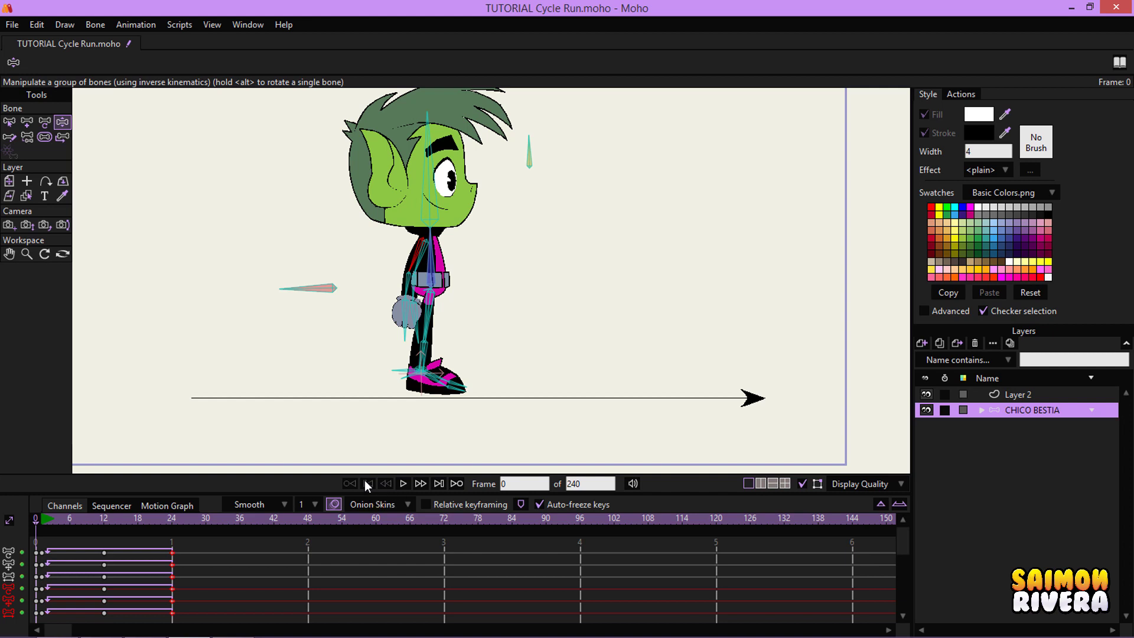
- At frame 6, move the supporting foot down and flatten it just above the ground line, comparing with frame 1
left_click(70, 521)
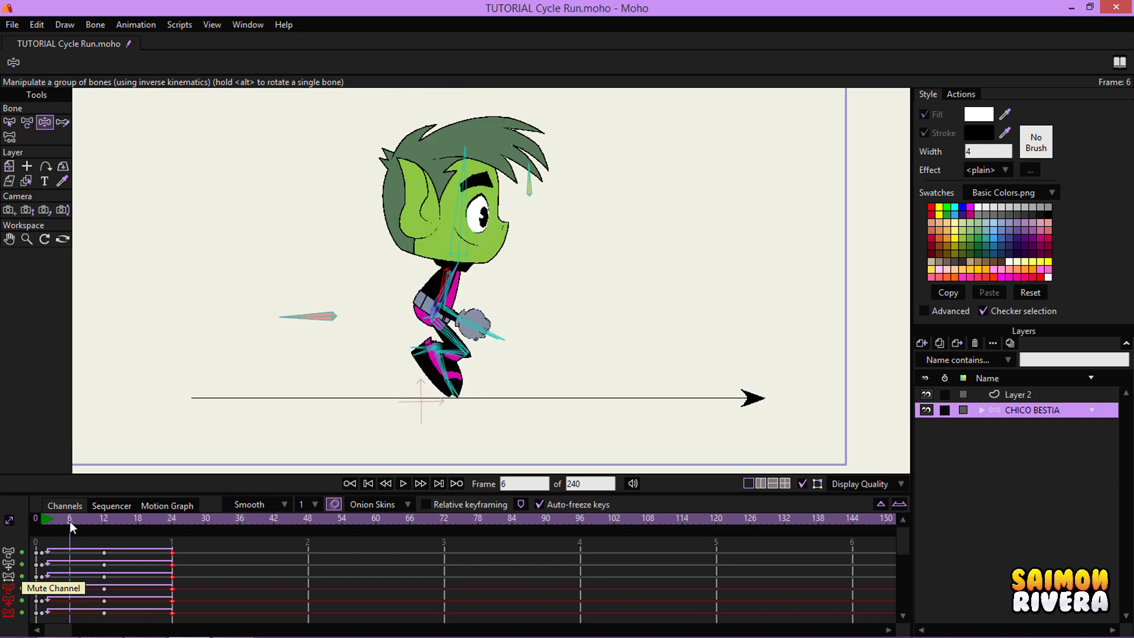
scroll(449, 367, "up", 2)
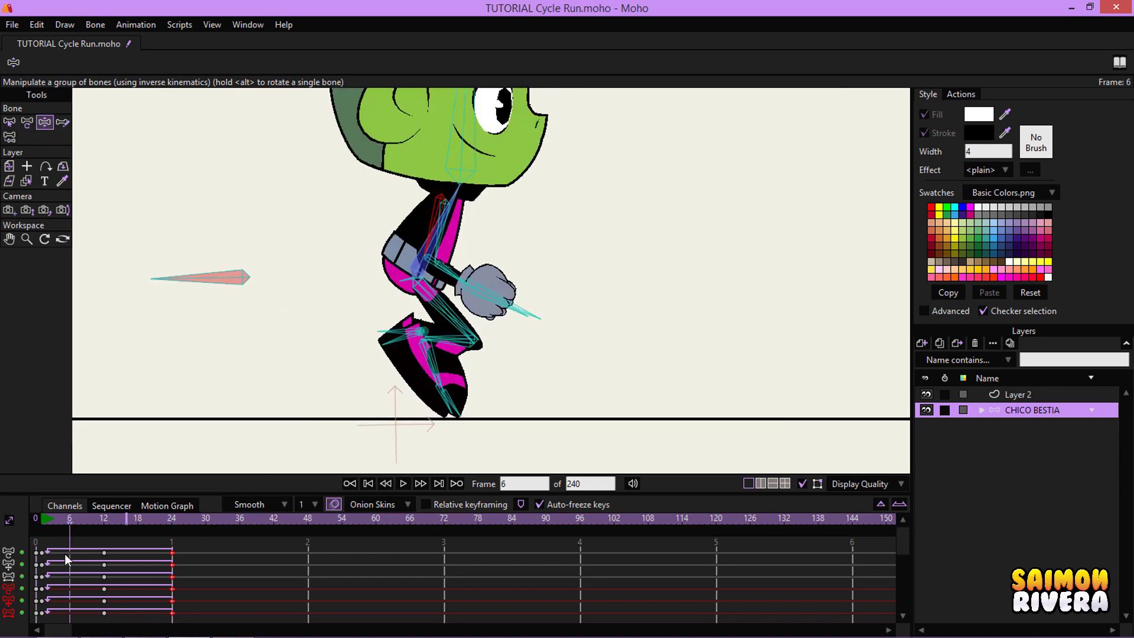
left_click_drag(41, 517, 68, 517)
mouse_move(395, 337)
left_mouse_down()
mouse_move(402, 366)
mouse_move(403, 357)
left_mouse_up()
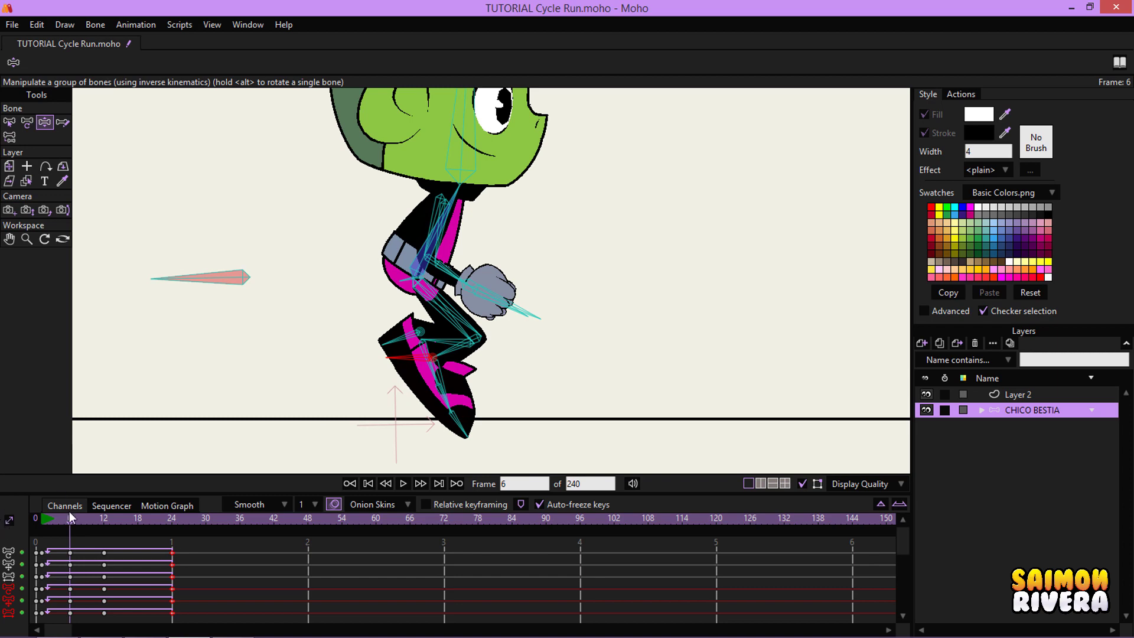
left_click(45, 520)
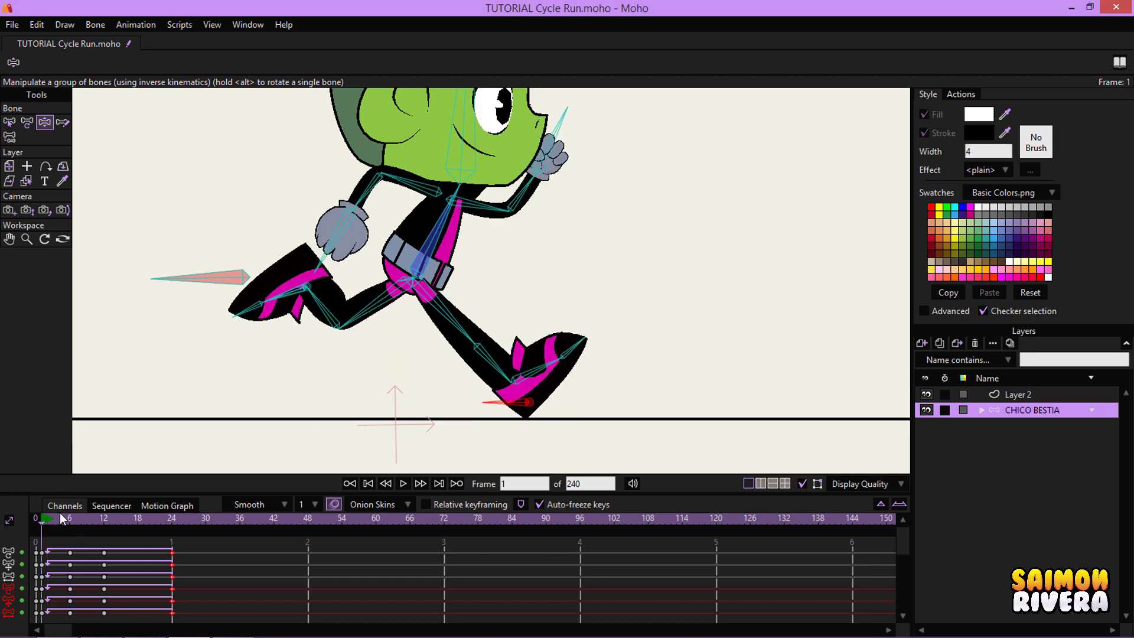
left_click(69, 520)
scroll(434, 397, "up", 3)
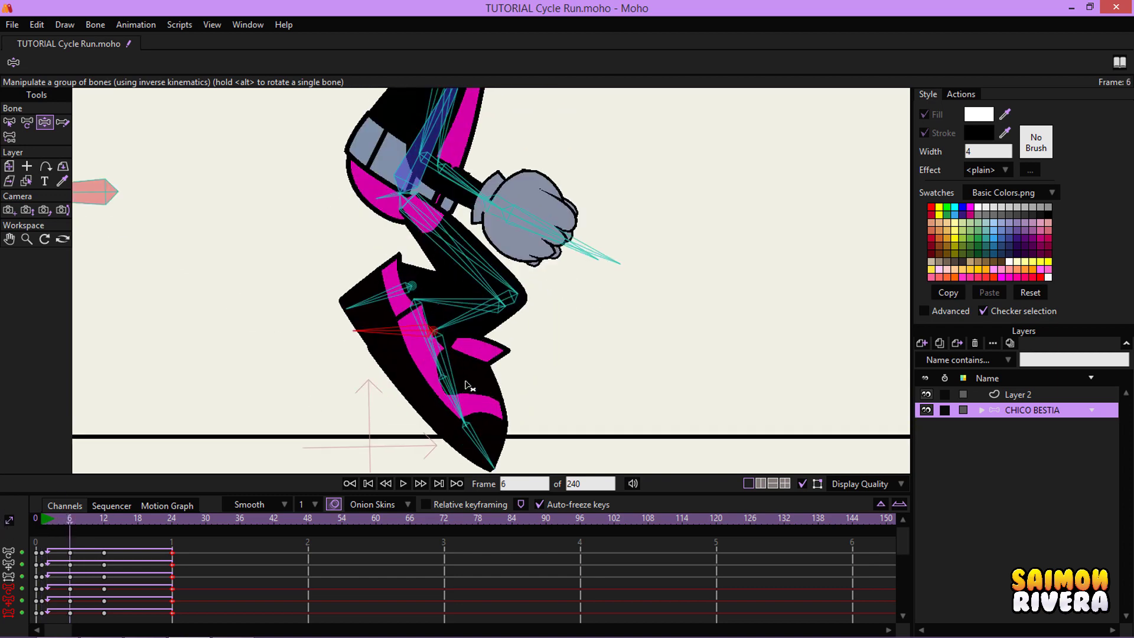
left_click_drag(396, 328, 411, 361)
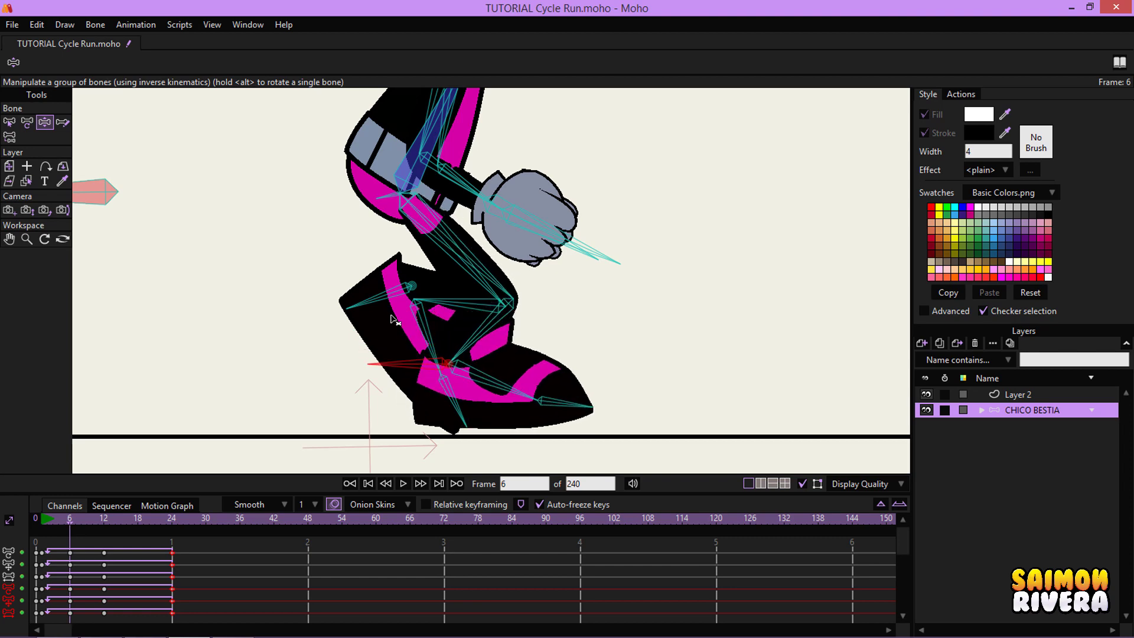
- At frame 6, pull the other foot back behind the supporting leg
left_click_drag(374, 308, 319, 270)
left_click_drag(319, 328, 285, 313)
scroll(523, 323, "down", 6)
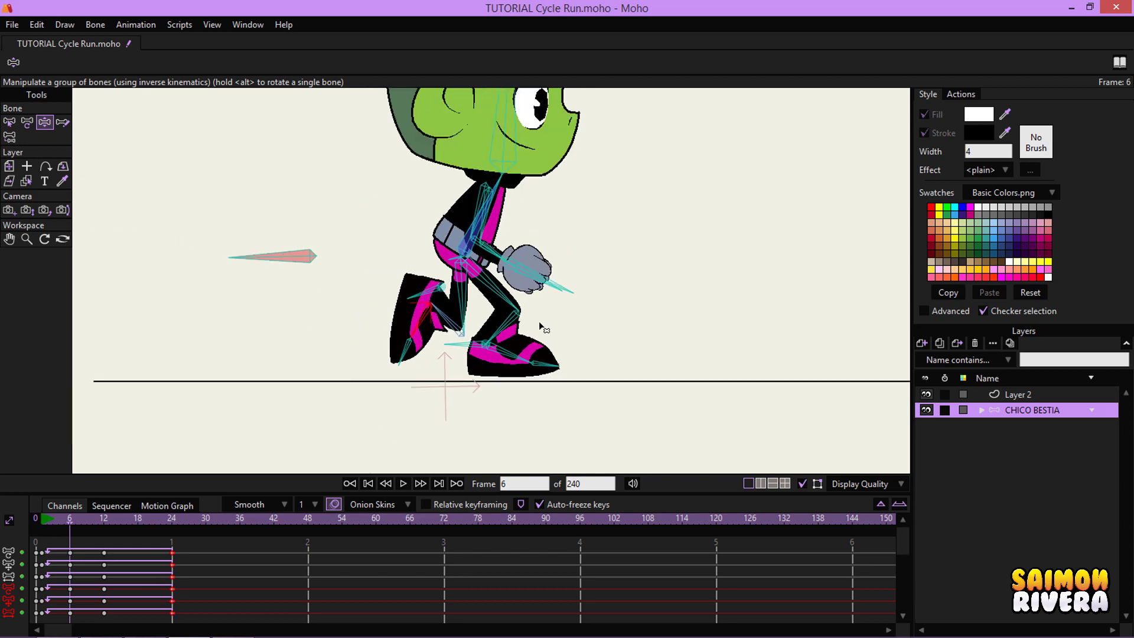
- Lower the body's control bone slightly at frame 6 and settle the supporting foot flat on the ground line
scroll(473, 289, "up", 2)
left_click_drag(283, 256, 285, 262)
scroll(560, 393, "up", 3)
left_click_drag(455, 353, 452, 360)
left_click(563, 389)
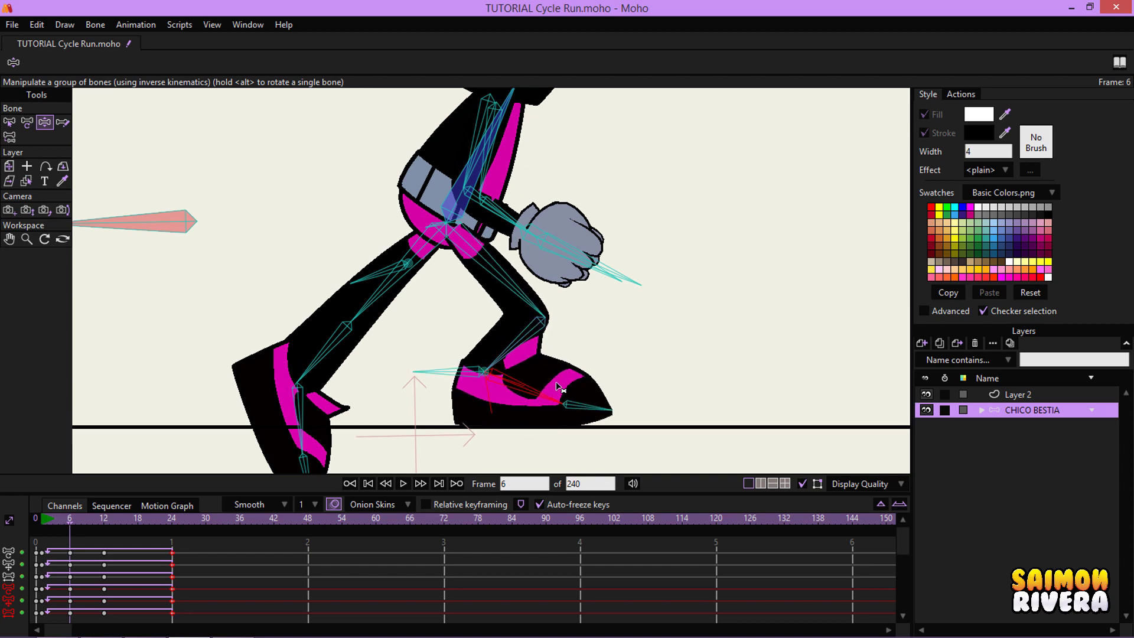
- At frame 6, bend the rear leg with its foot lifted behind the body, and check the pose against frames 8 and 9
left_click_drag(361, 276, 393, 316)
scroll(391, 296, "down", 2)
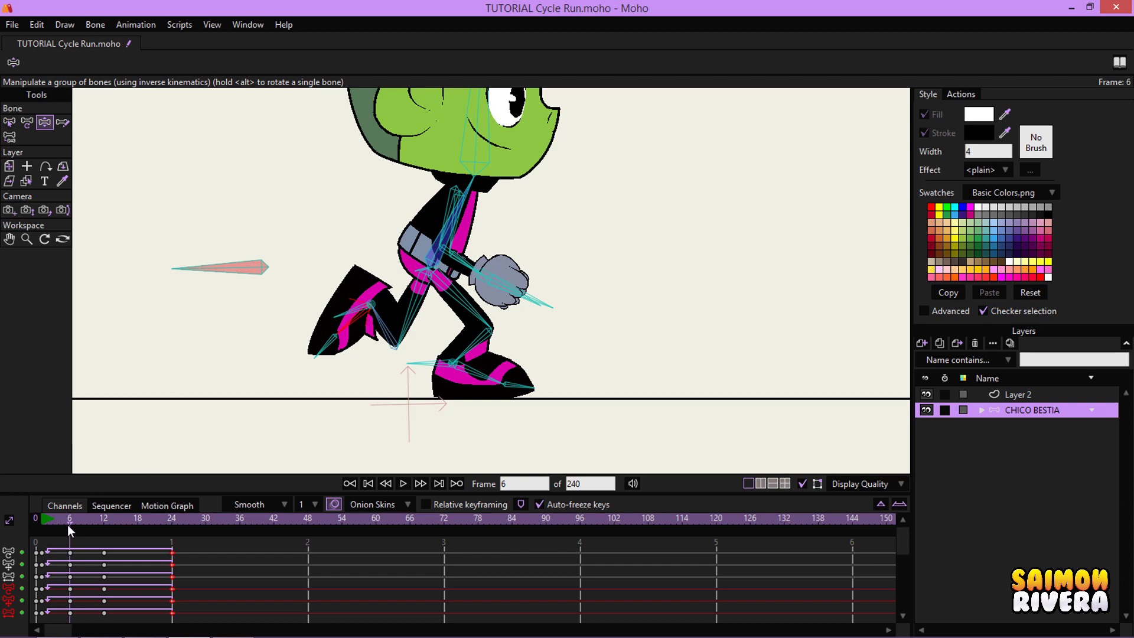
left_click(84, 517)
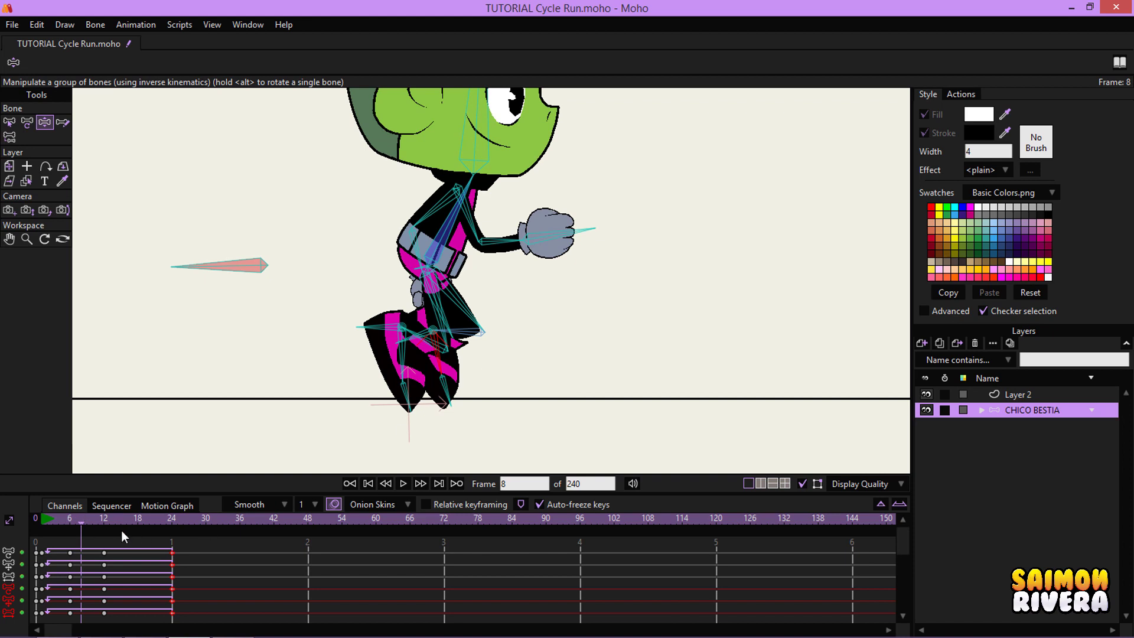
left_click(85, 520)
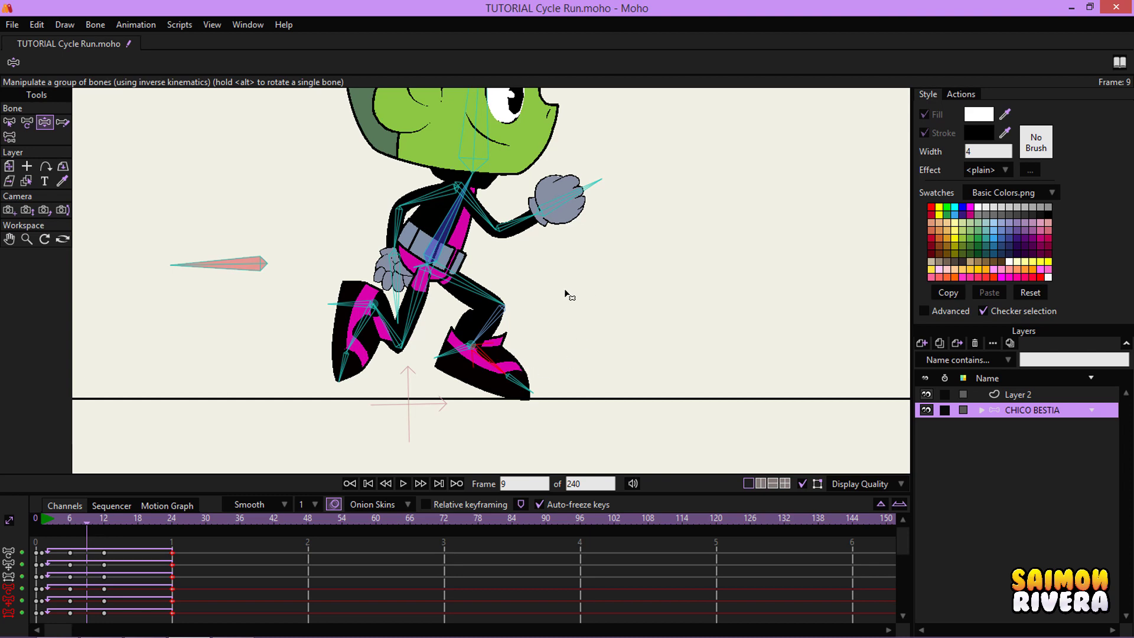
scroll(566, 292, "up", 1)
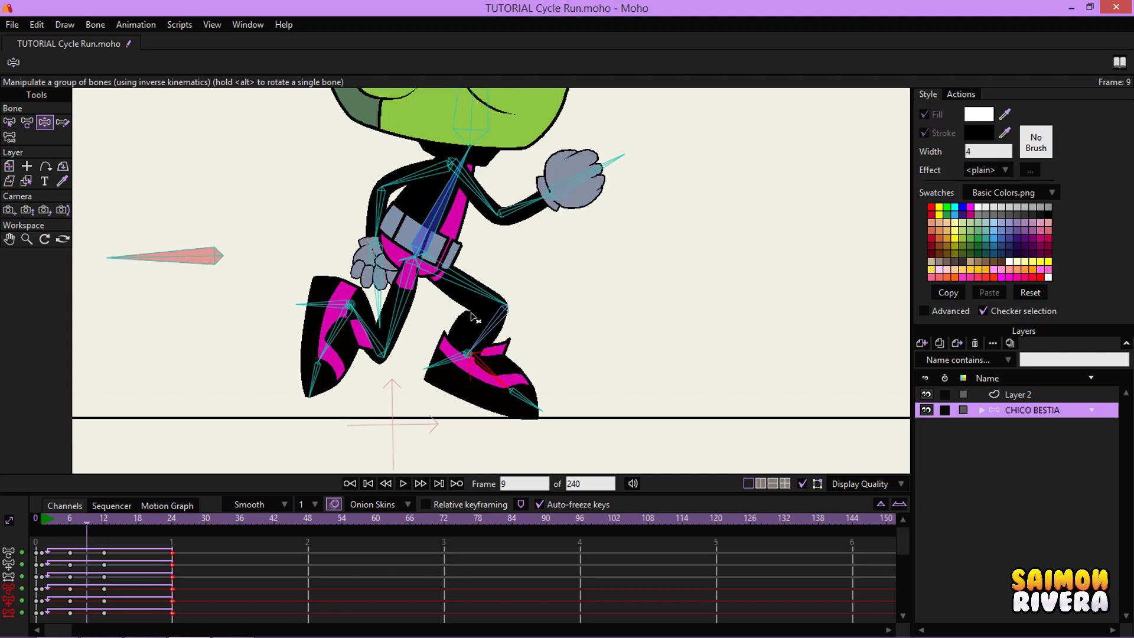
left_click(70, 520)
left_click_drag(485, 389, 483, 390)
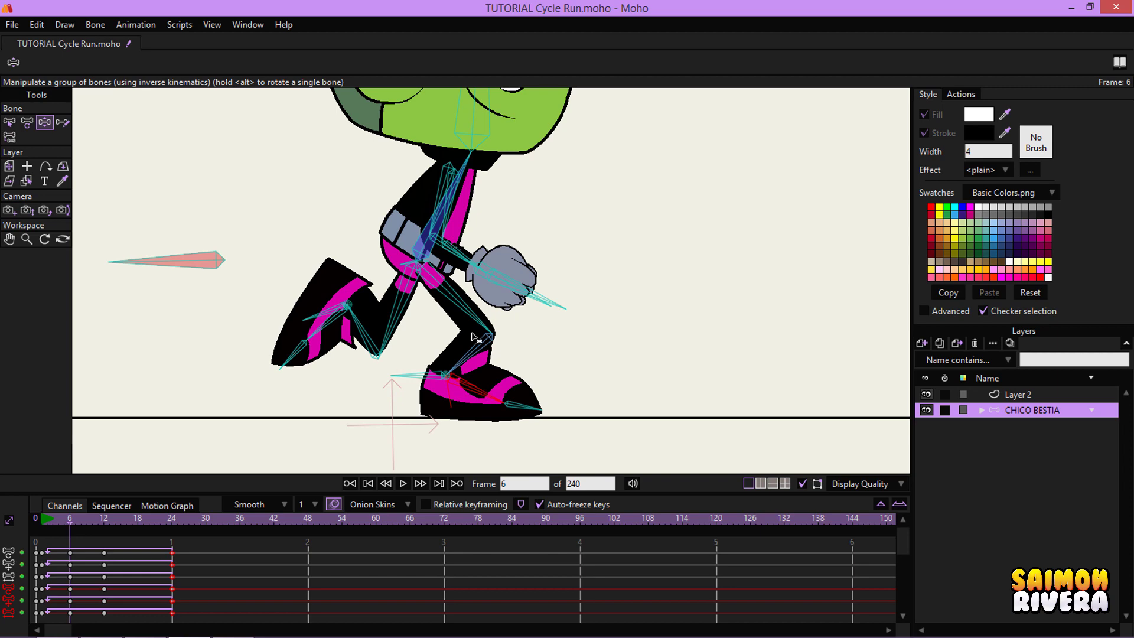
- At frame 9, stretch the rear leg out behind the body and lift the front foot's heel
left_click(87, 520)
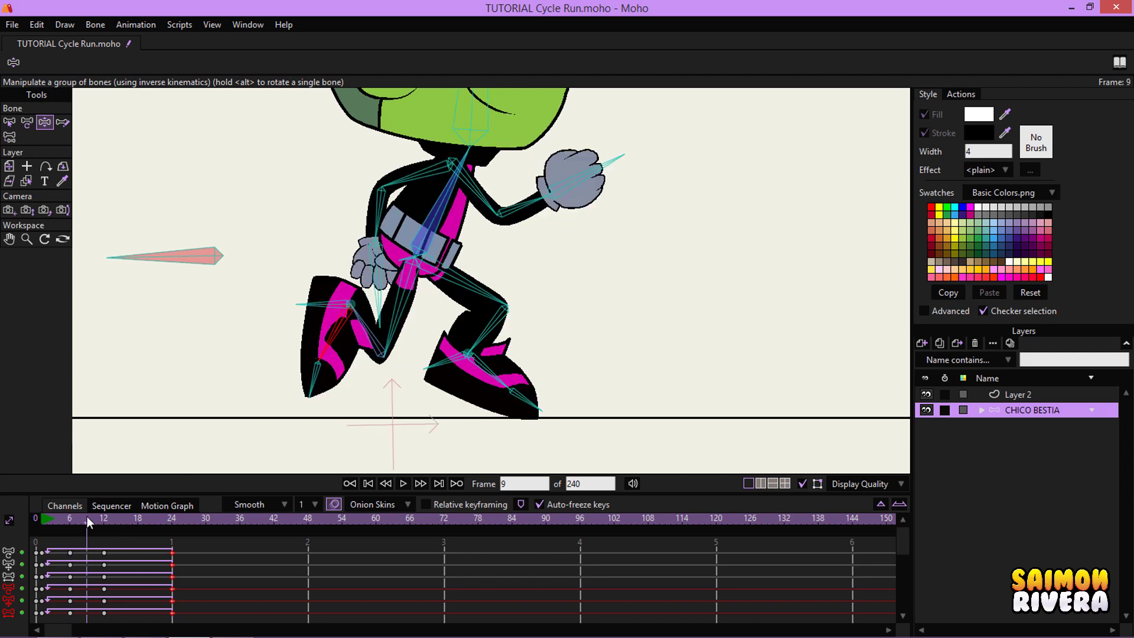
left_click_drag(331, 303, 249, 355)
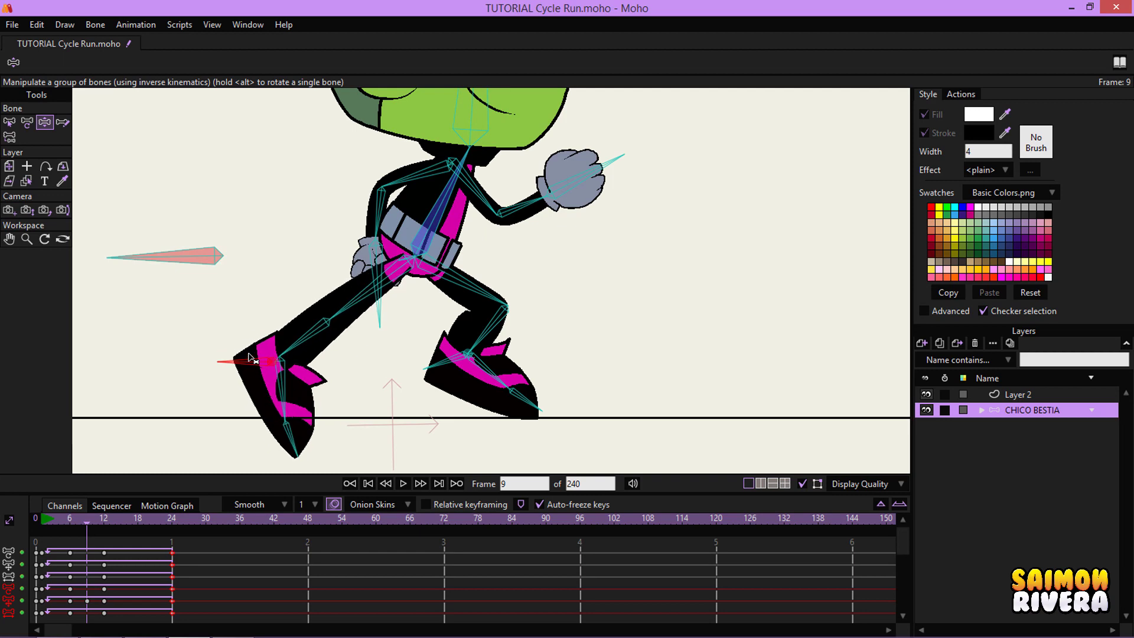
left_click_drag(425, 369, 454, 346)
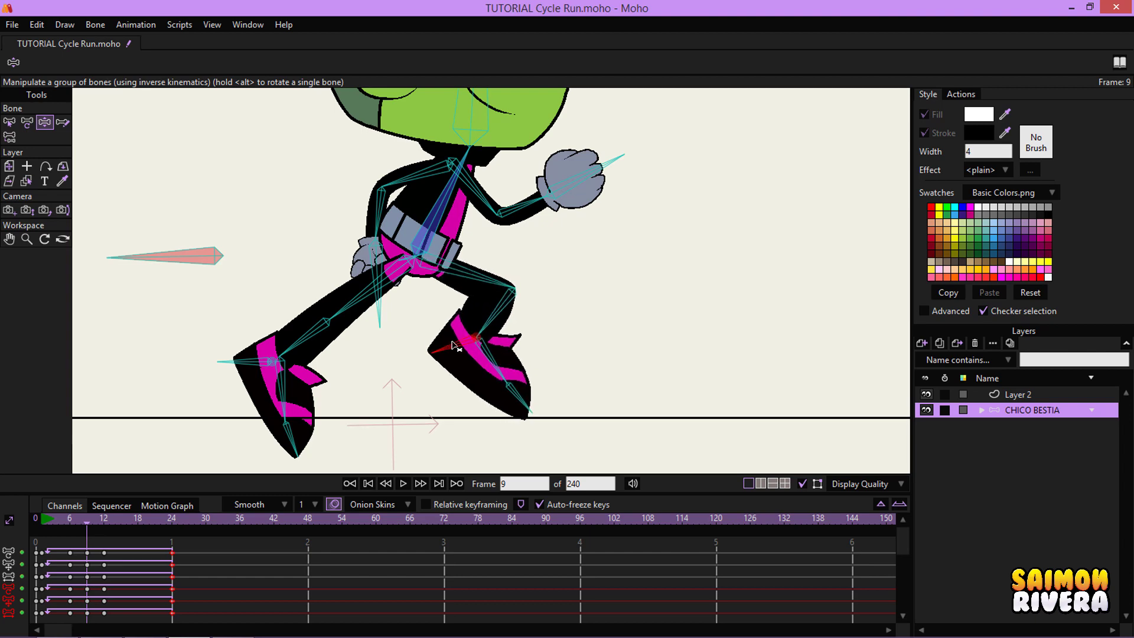
- Raise the body's control bone at frame 9 and adjust the rear foot until its toe touches the ground line
left_click_drag(202, 269, 202, 233)
left_click_drag(243, 361, 236, 341)
left_click_drag(288, 409, 303, 407)
left_click_drag(238, 324, 233, 334)
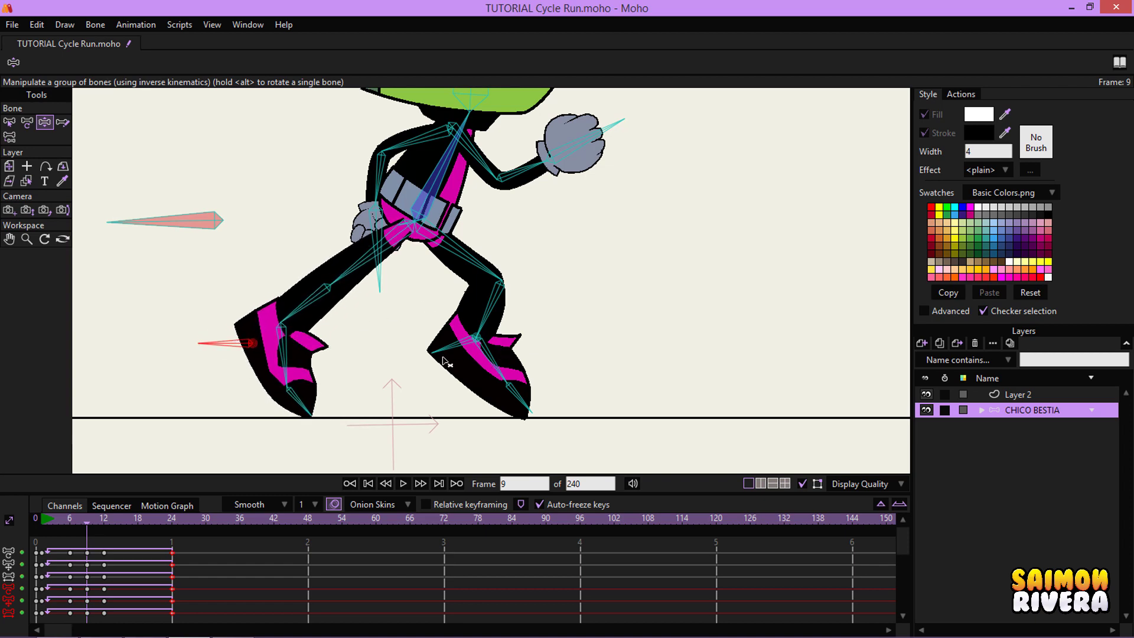
- At frame 9, reposition the front foot so it is lifted clear of the ground line
left_click_drag(443, 357, 475, 339)
scroll(495, 354, "down", 2)
left_click_drag(565, 323, 555, 339)
scroll(553, 338, "up", 1)
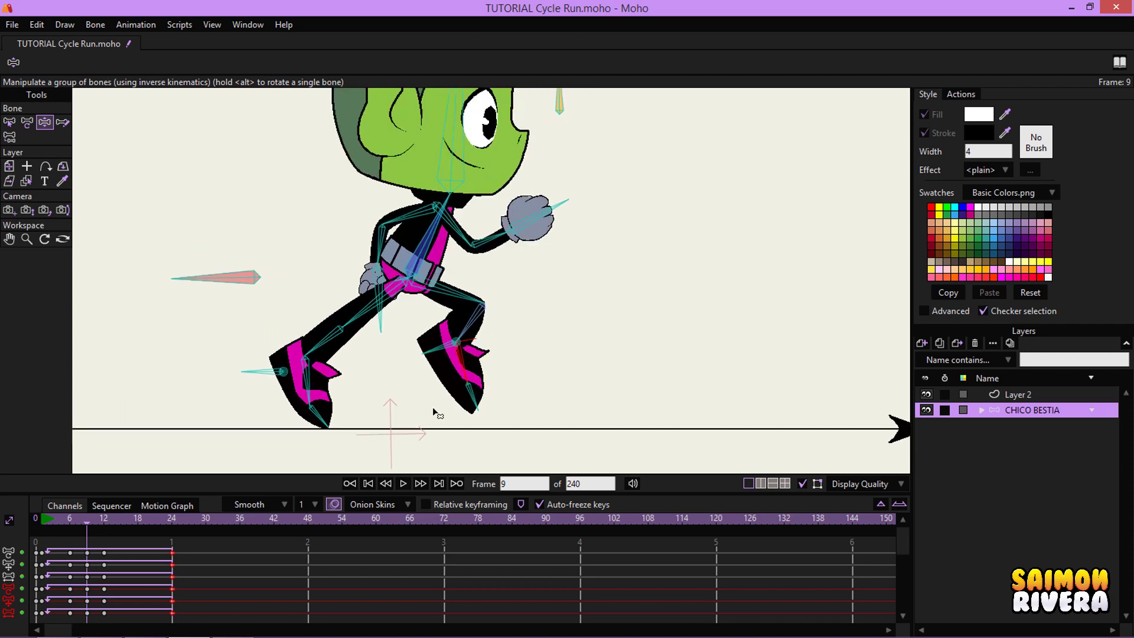
- Scrub through the first 12 frames to review the poses and how the legs move between them
left_click_drag(44, 522, 103, 514)
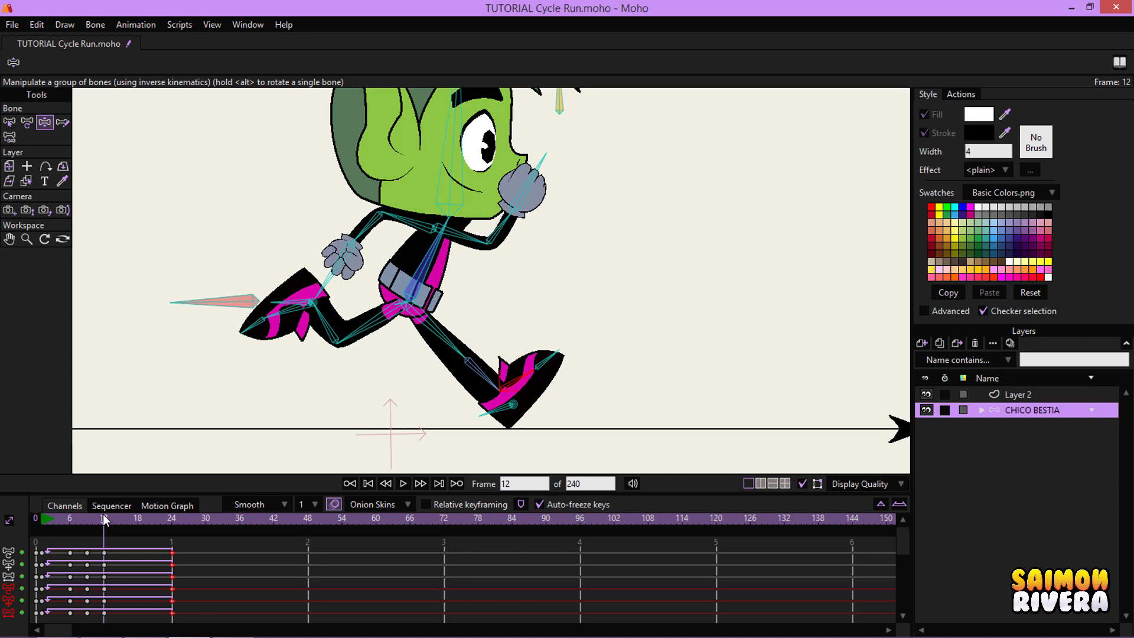
left_click_drag(70, 520, 98, 517)
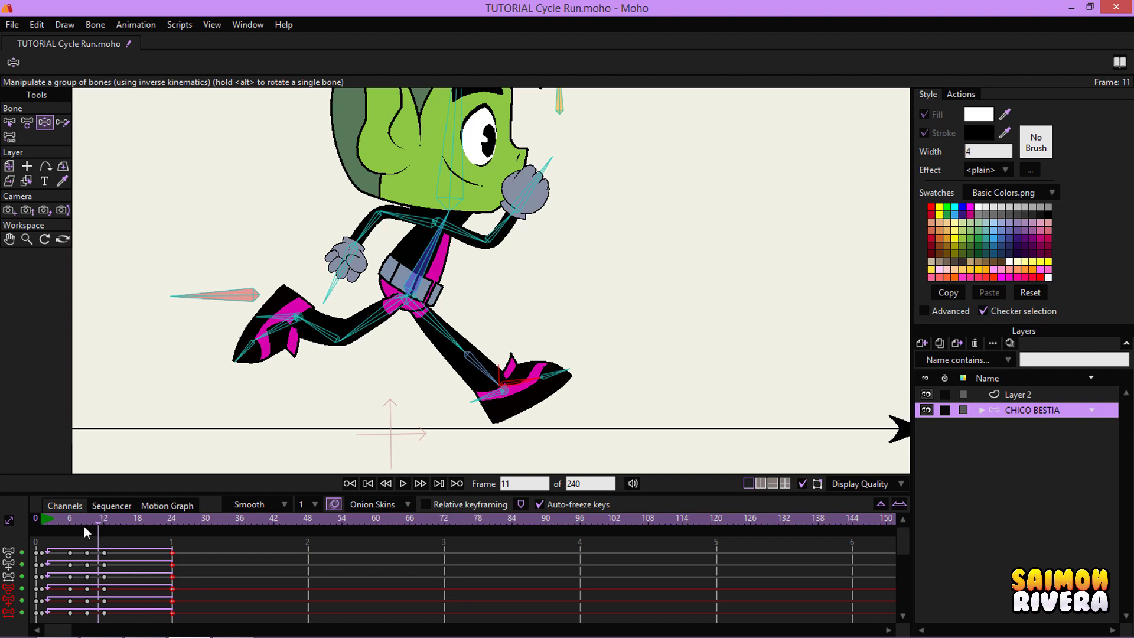
left_click_drag(84, 526, 73, 521)
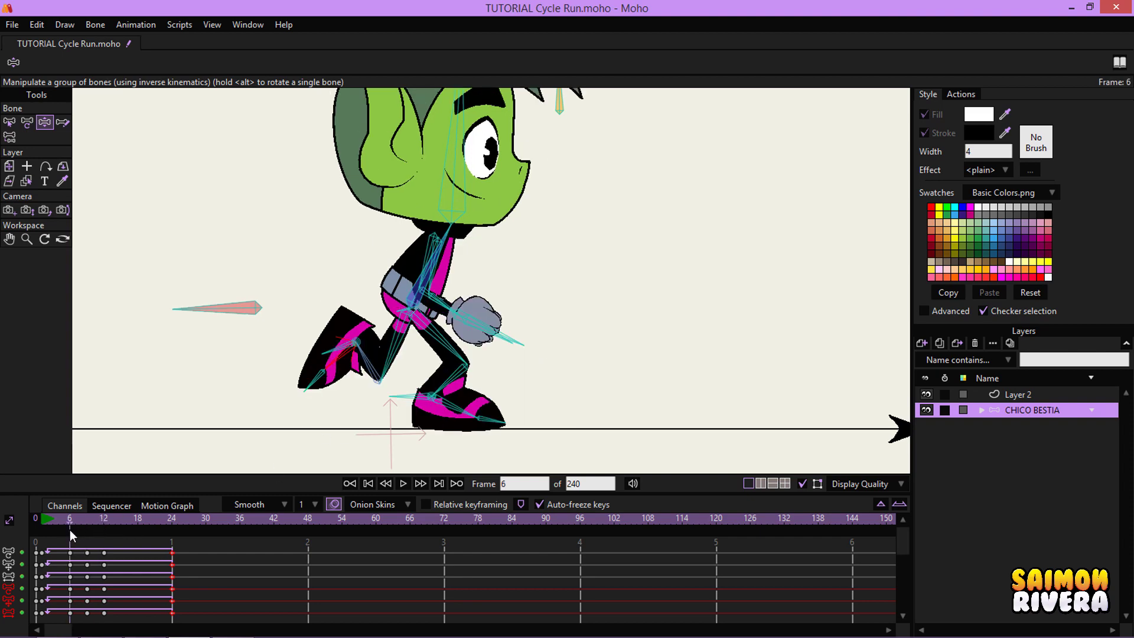
left_click(107, 523)
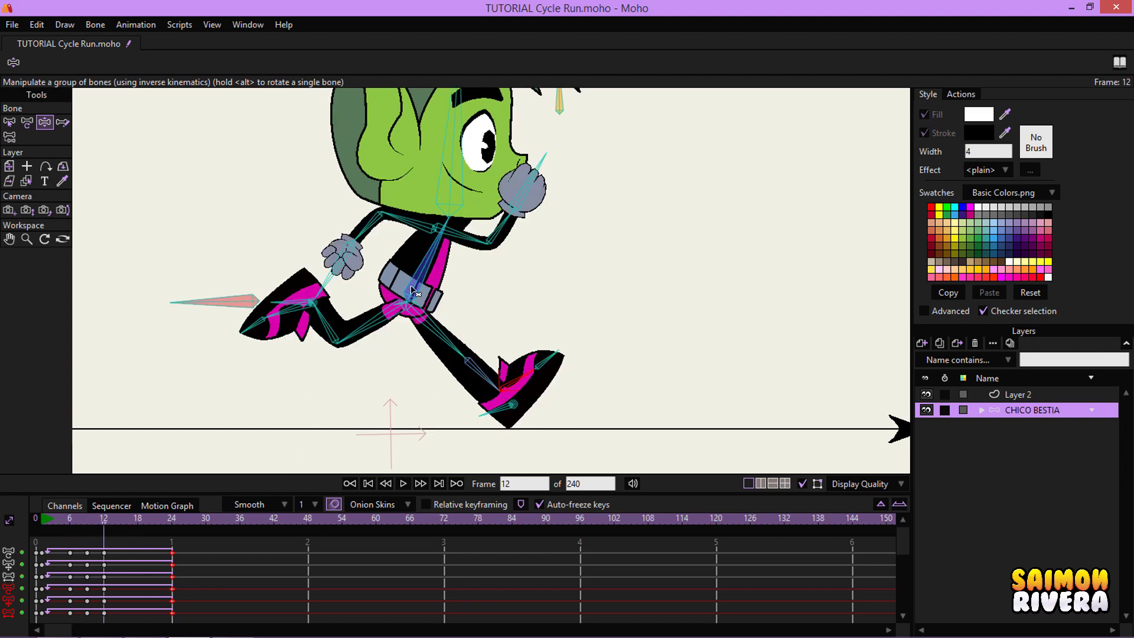
- Compare the poses at frames 15 and 6, and set frame 6 as the onion skin reference for frame 15
left_click_drag(116, 523, 118, 520)
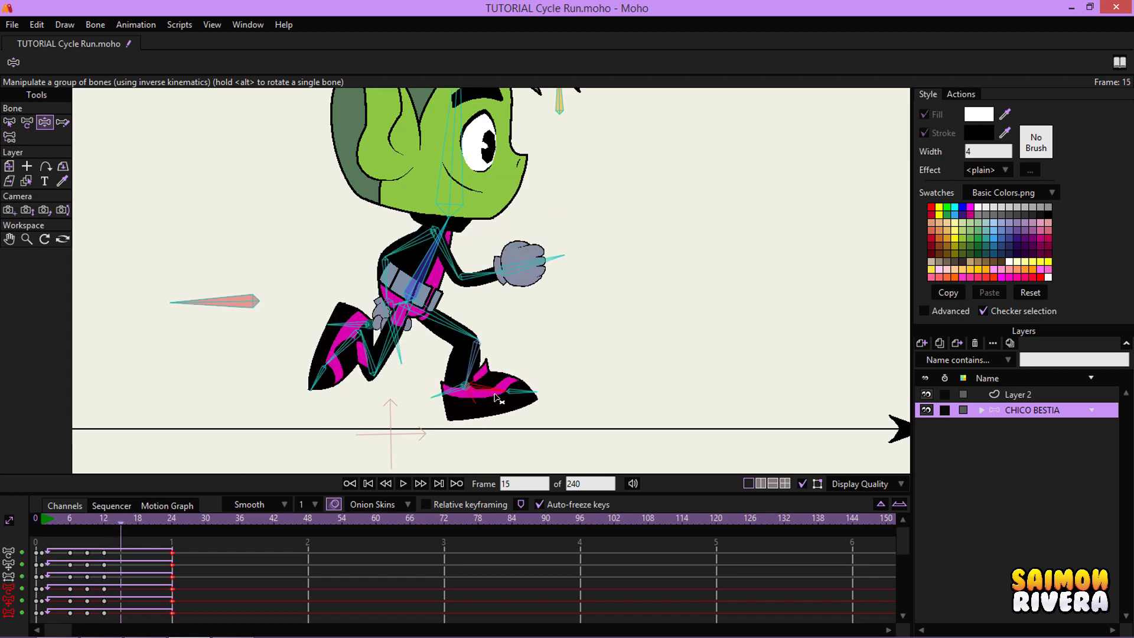
scroll(495, 399, "up", 2)
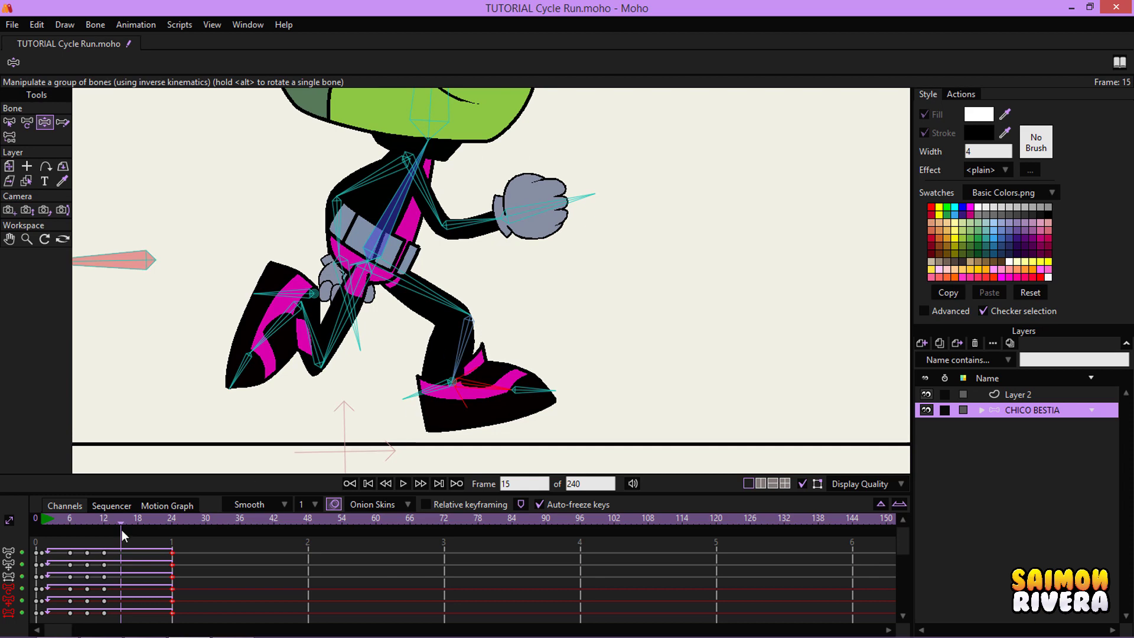
left_click(70, 519)
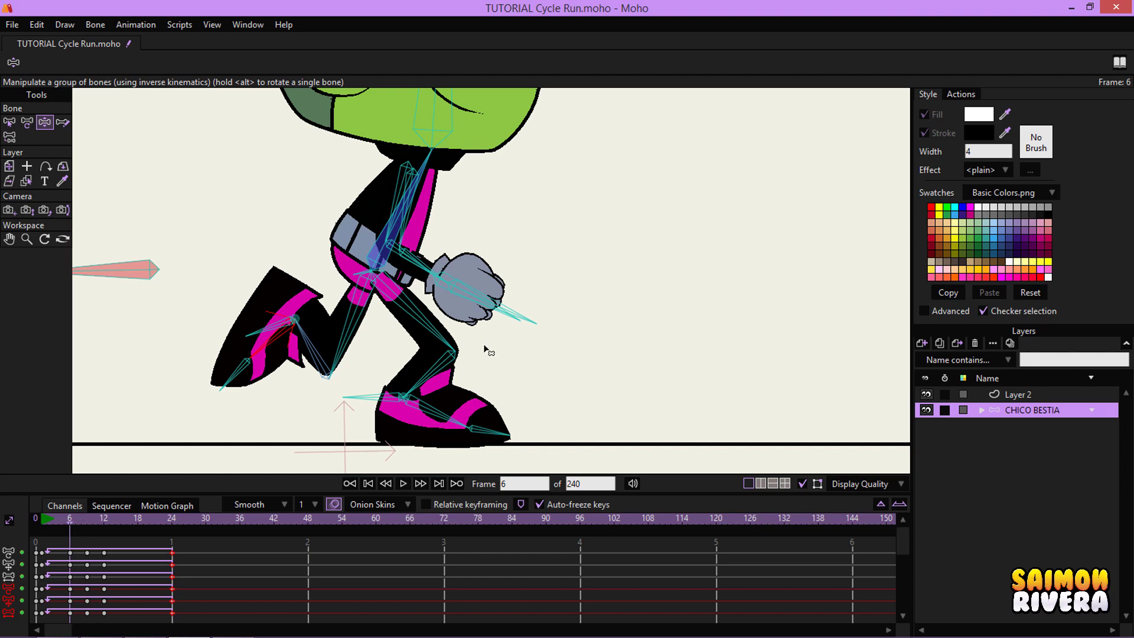
left_click(123, 523)
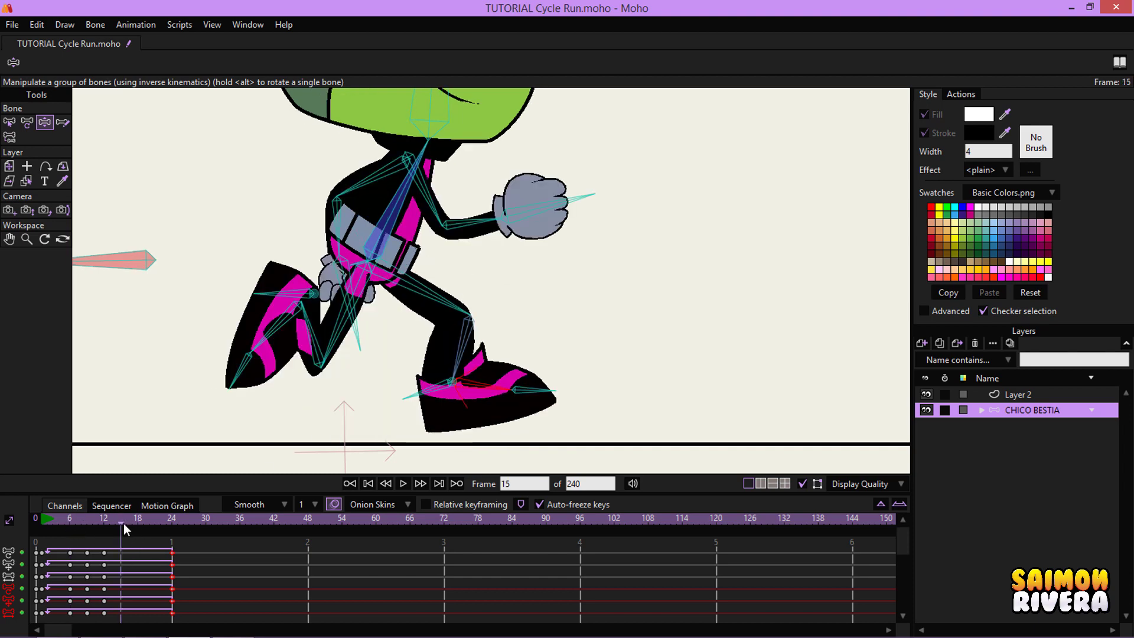
left_click(70, 532)
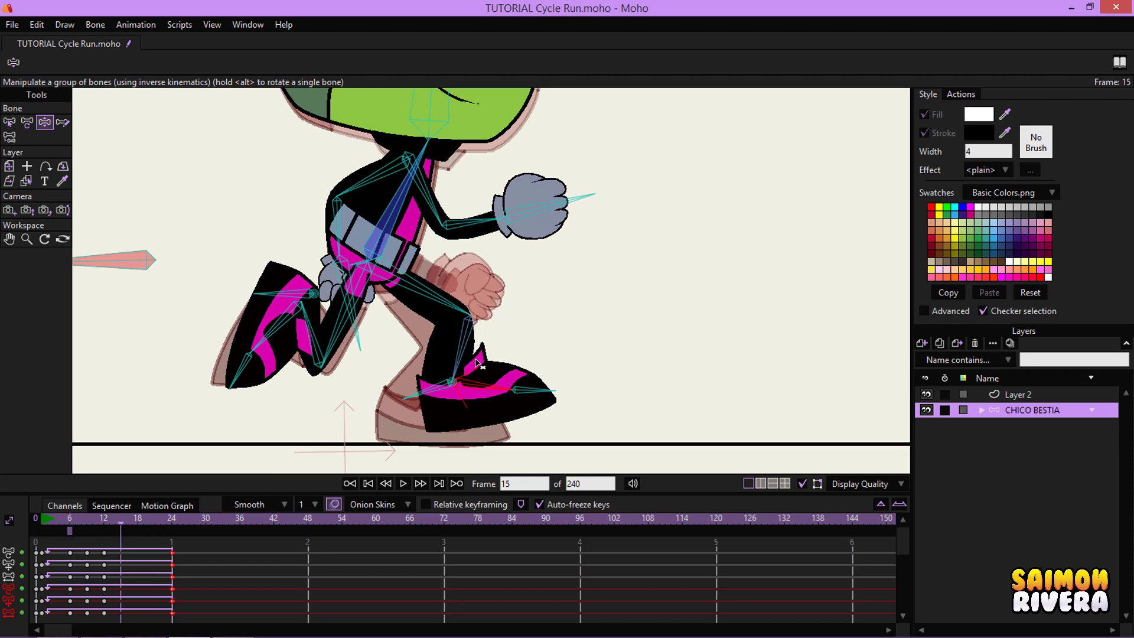
- At frame 15, level the front foot and move it back toward the frame 6 onion skin
scroll(452, 391, "up", 2)
left_click_drag(384, 395, 401, 406)
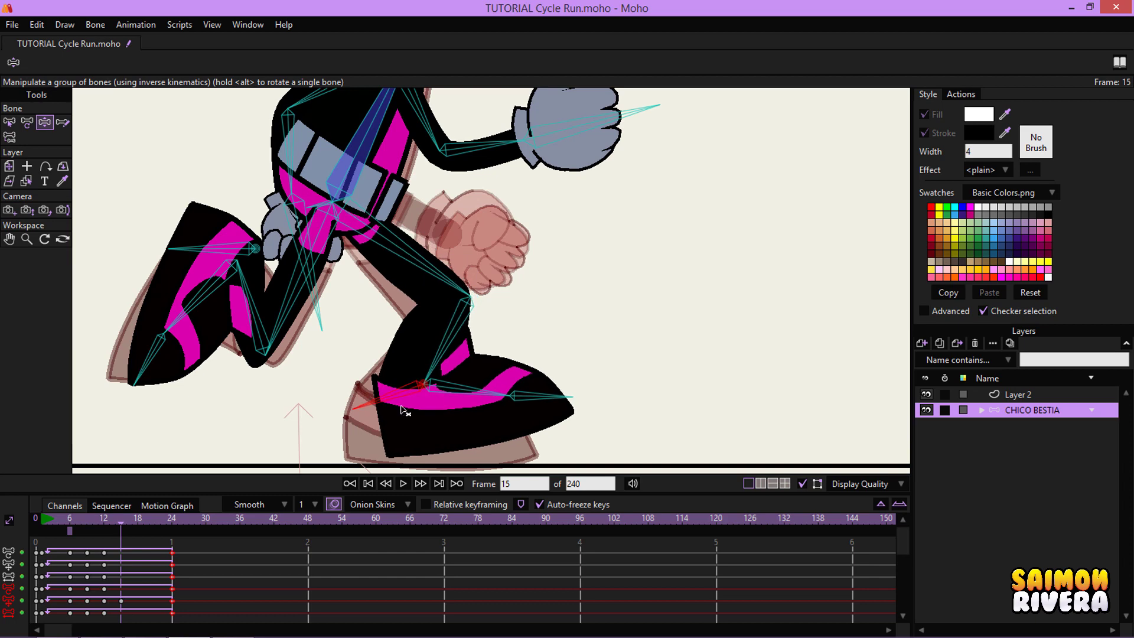
left_click_drag(495, 381, 483, 397)
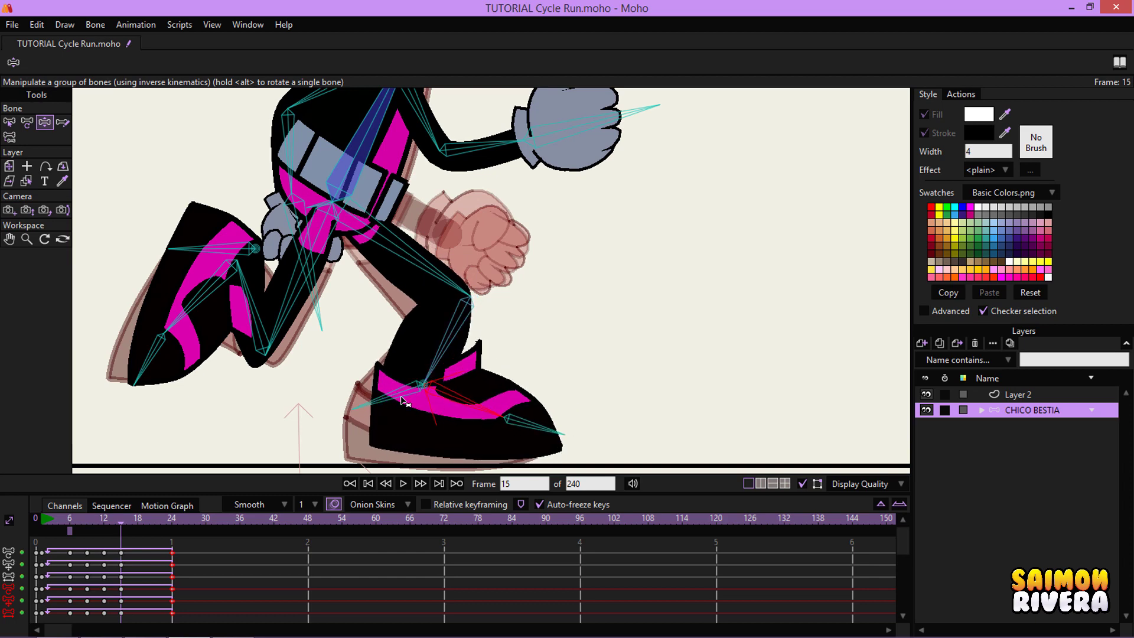
left_click_drag(367, 394, 364, 394)
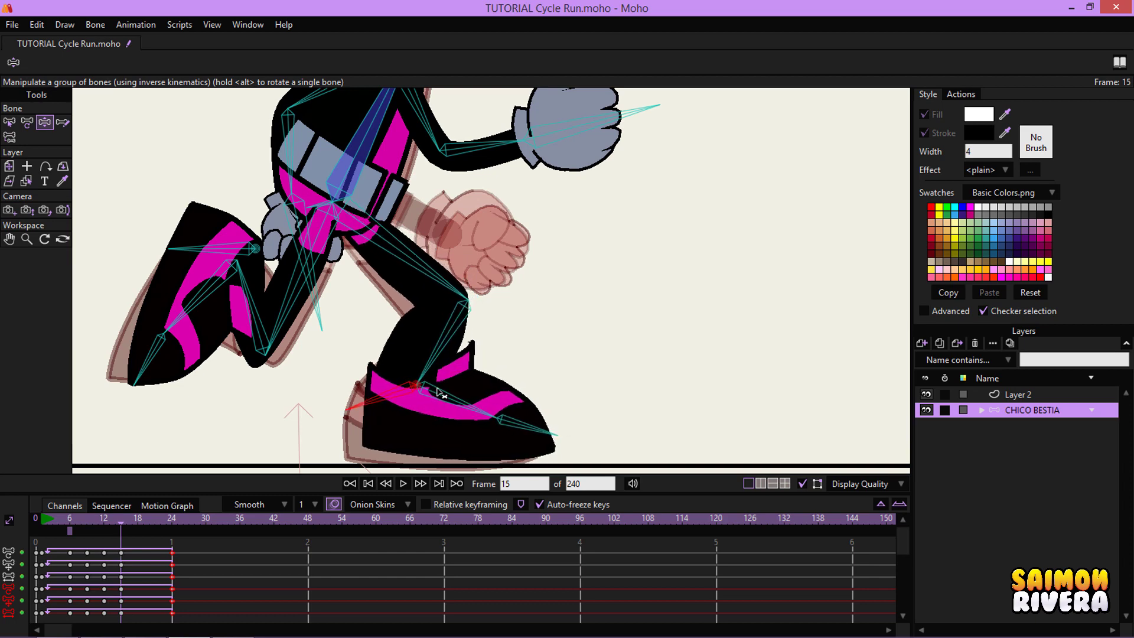
left_click_drag(453, 390, 455, 391)
scroll(459, 418, "down", 2)
scroll(464, 399, "up", 3)
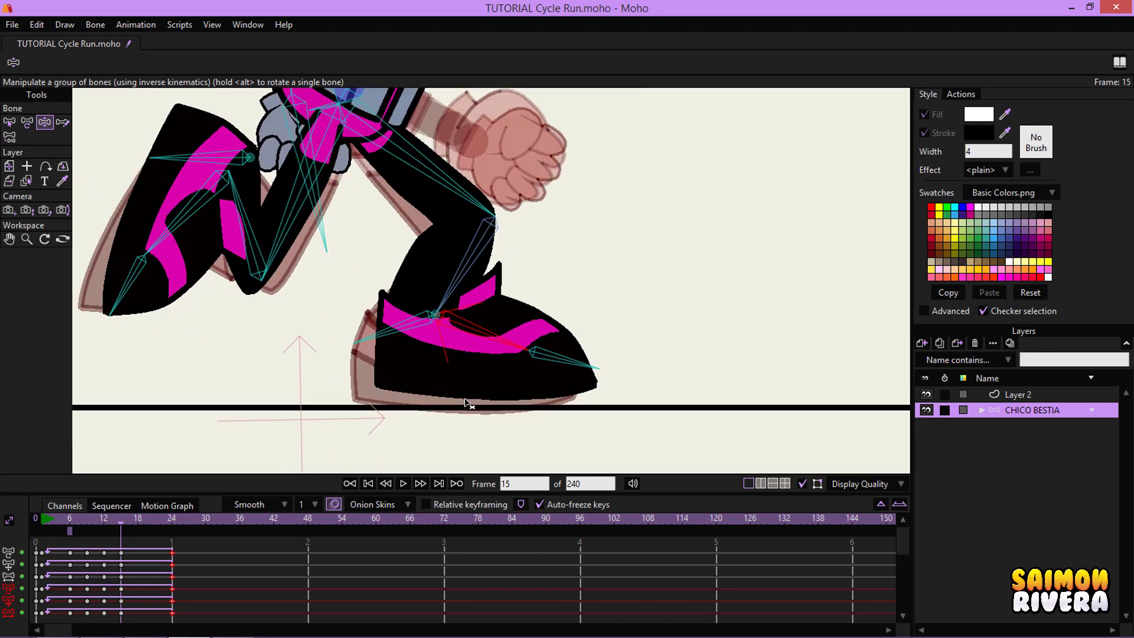
- At frame 15, rotate the rear foot toward the onion skin and lower the body's control bone slightly
scroll(314, 307, "down", 2)
left_click_drag(373, 114, 414, 160)
left_click_drag(345, 227, 361, 227)
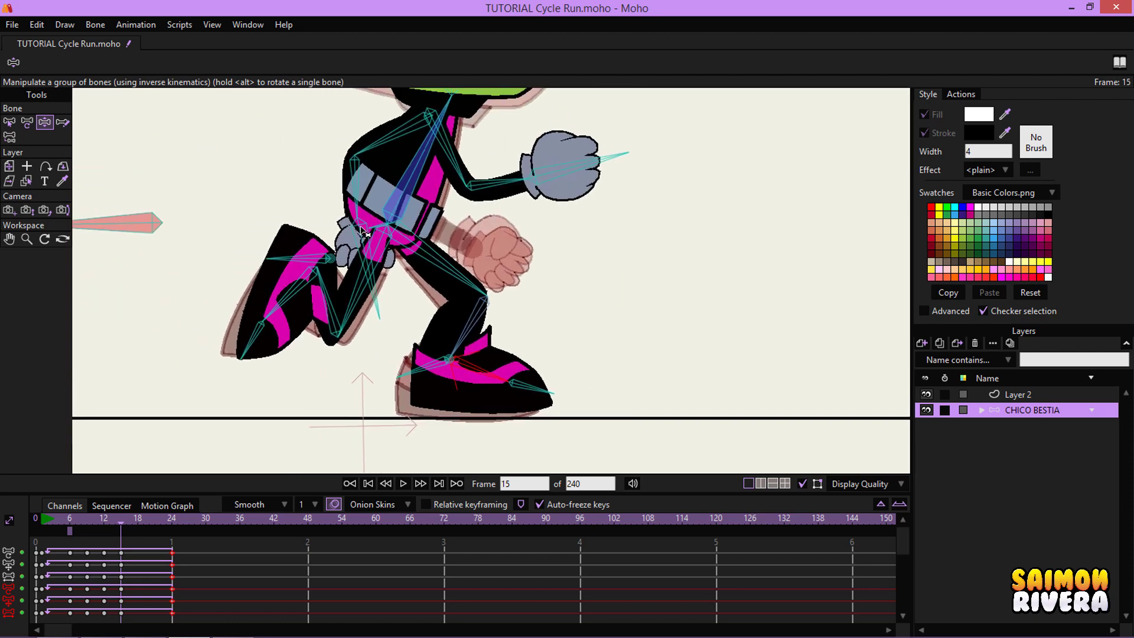
scroll(362, 230, "up", 2)
left_click(266, 296)
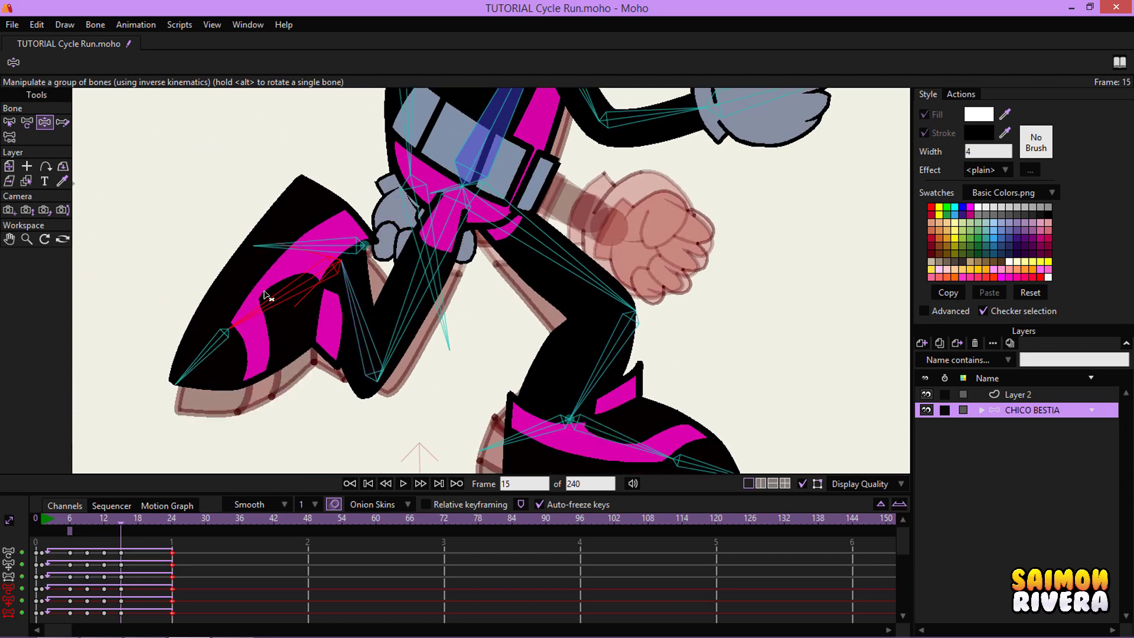
left_click_drag(266, 296, 267, 292)
left_click_drag(299, 238, 286, 261)
scroll(286, 260, "down", 2)
left_click_drag(213, 227, 242, 228)
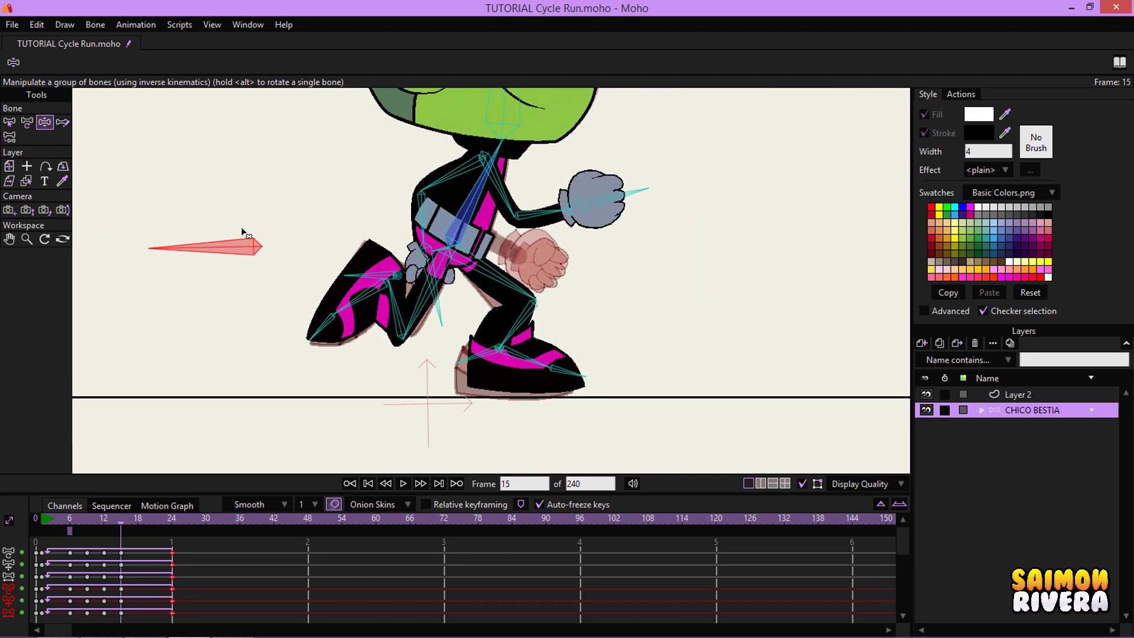
- At frame 15, settle the front foot flat on the ground line, matching the onion skin
scroll(466, 310, "up", 3)
left_click(490, 391)
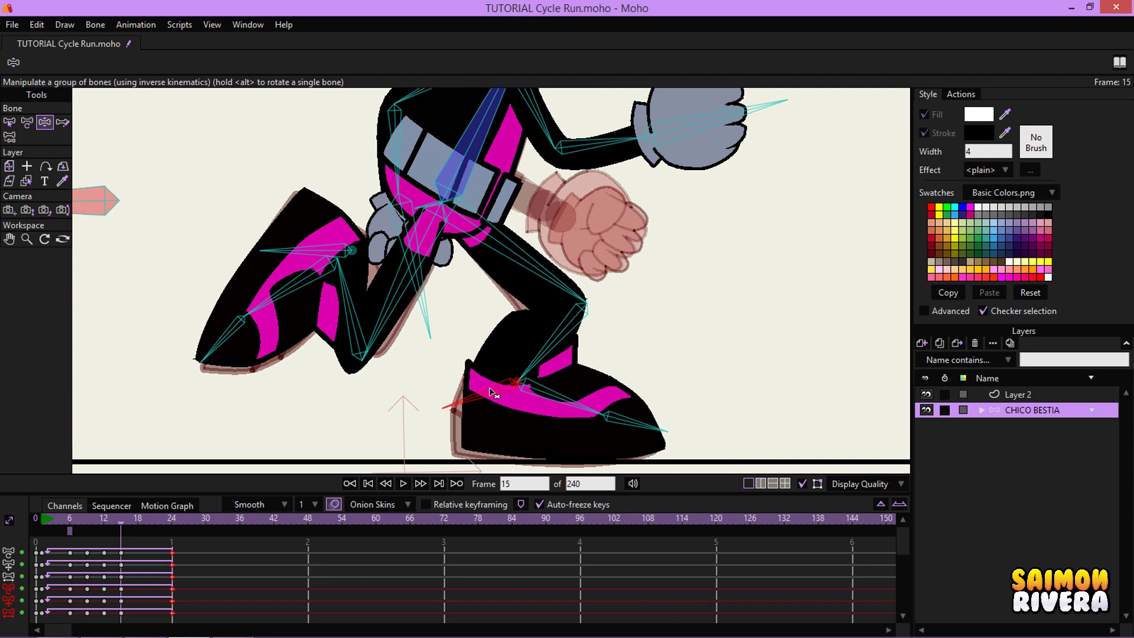
left_click_drag(489, 388, 486, 391)
left_click_drag(555, 398, 579, 355)
scroll(579, 358, "up", 2)
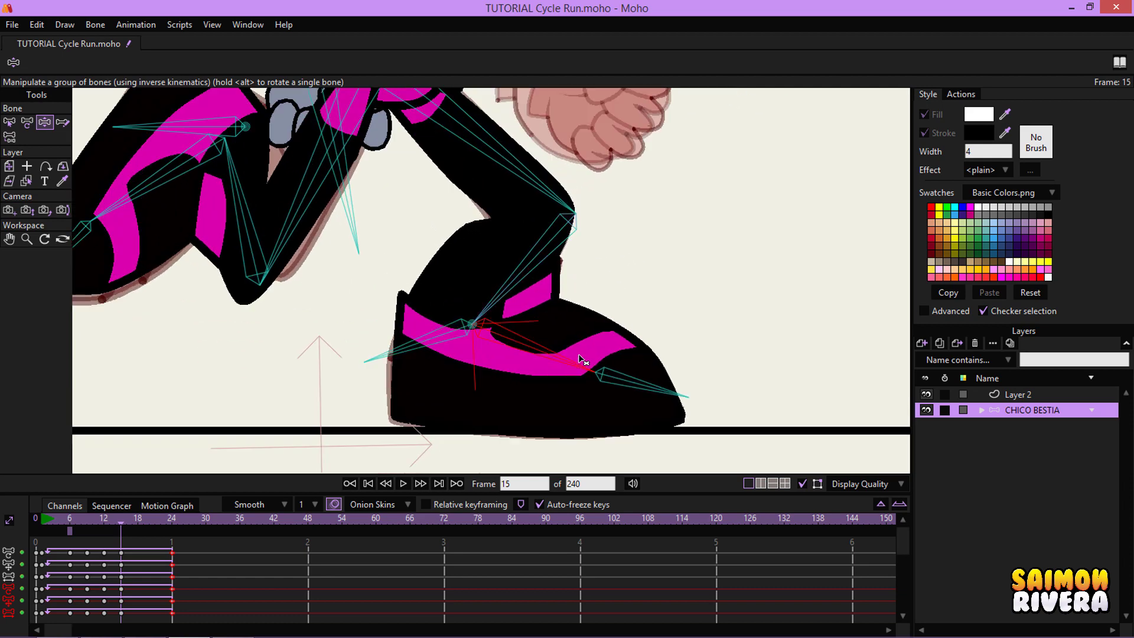
- At frame 15, fine-tune the position of the lifted rear foot behind the body
scroll(581, 352, "down", 3)
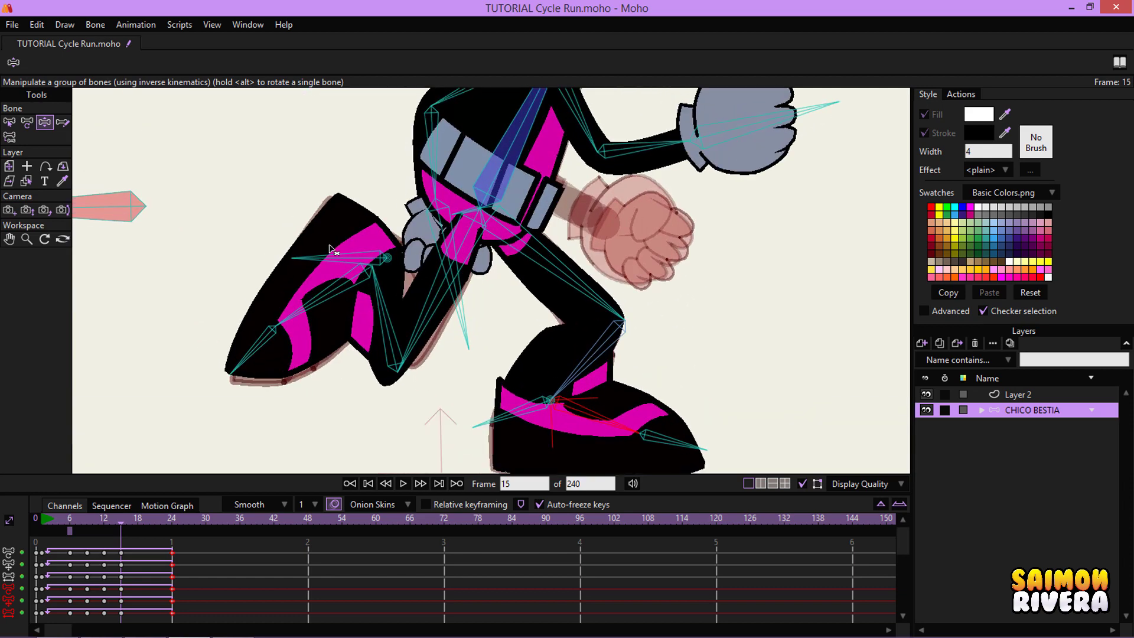
left_click(330, 250)
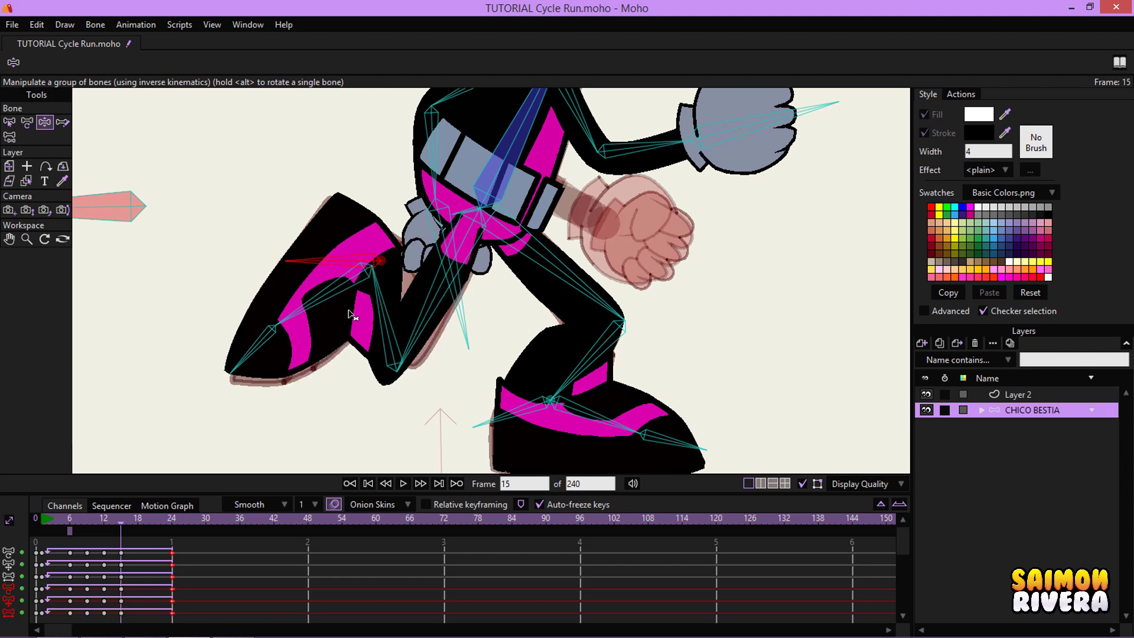
left_click_drag(352, 315, 302, 281)
scroll(386, 263, "down", 3)
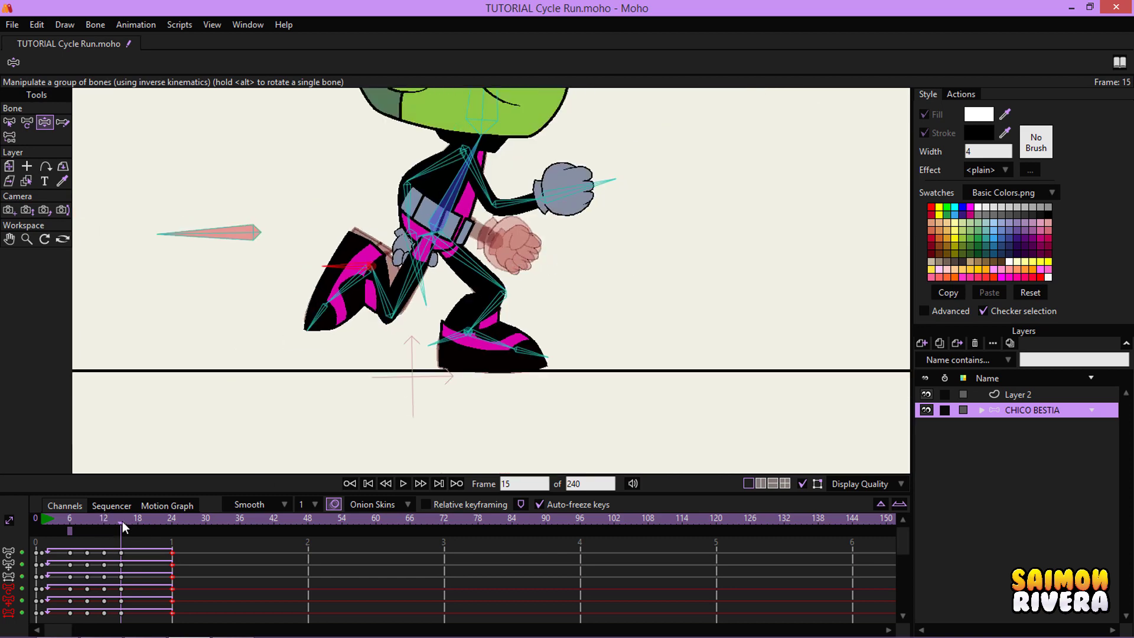
- At frame 18, use frame 9 as onion skin reference, stretch the rear leg out behind and raise the body's control bone
left_click(85, 519)
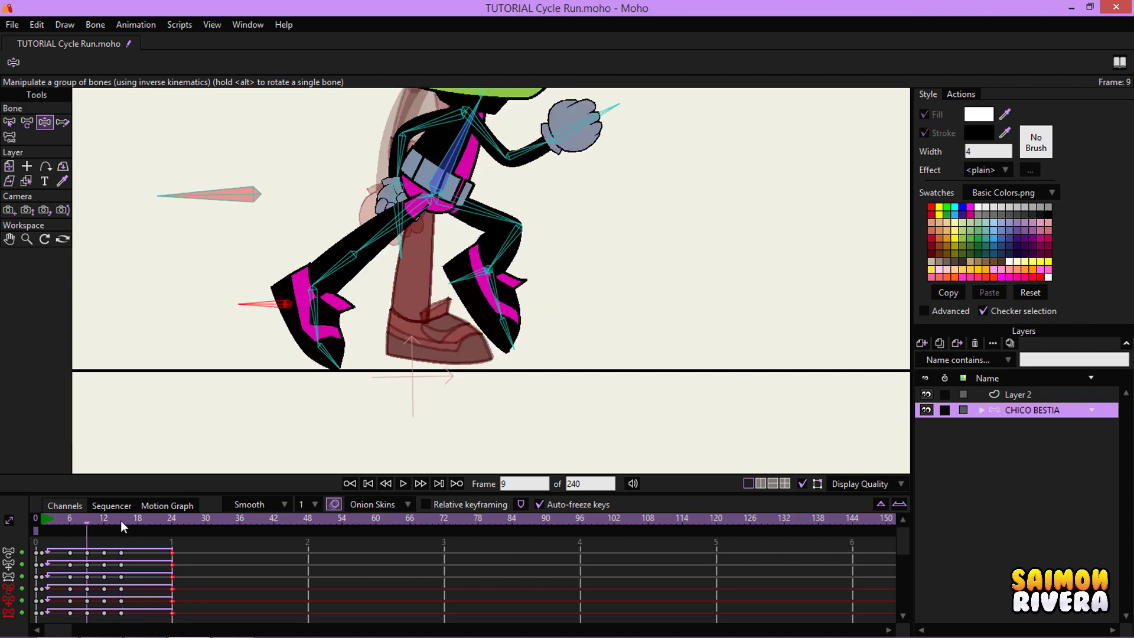
left_click_drag(121, 519, 132, 517)
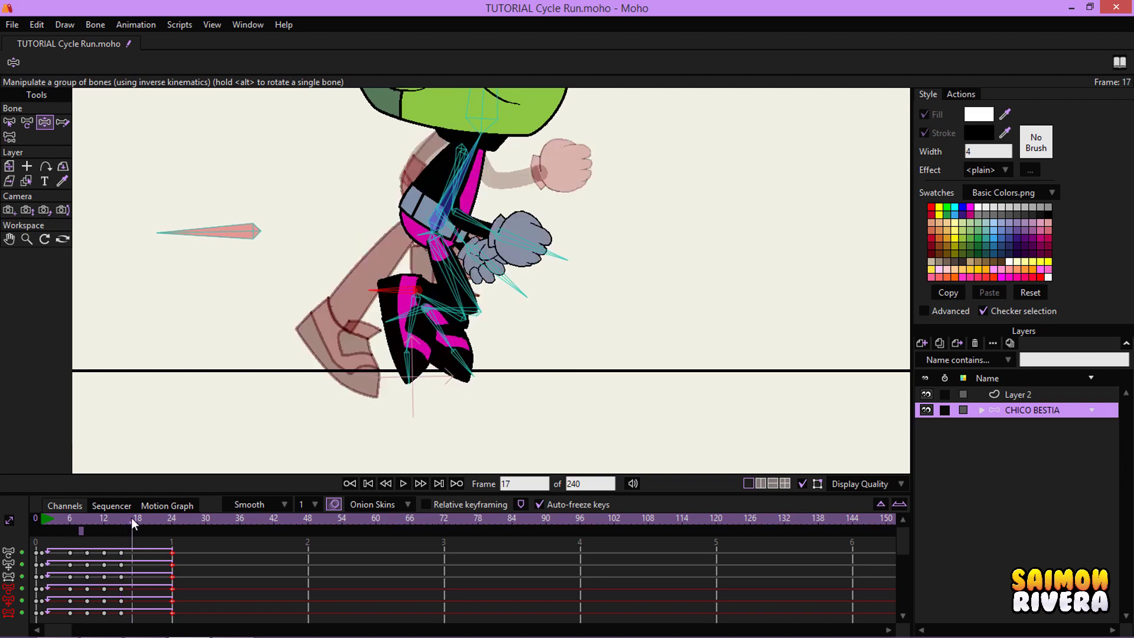
left_click(134, 517)
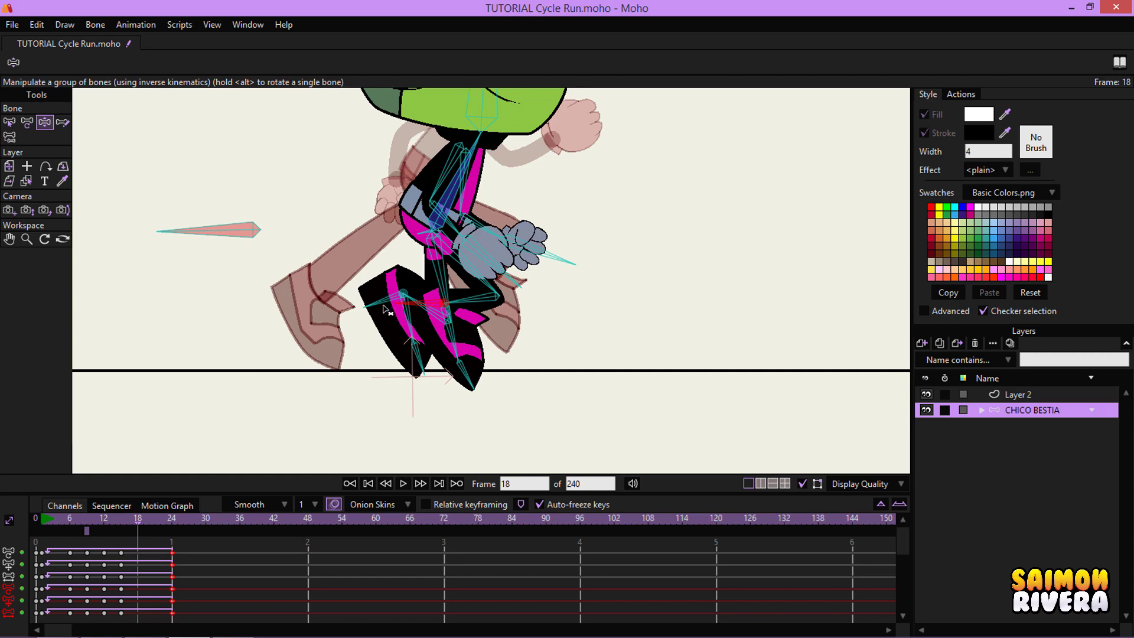
left_click_drag(375, 304, 266, 335)
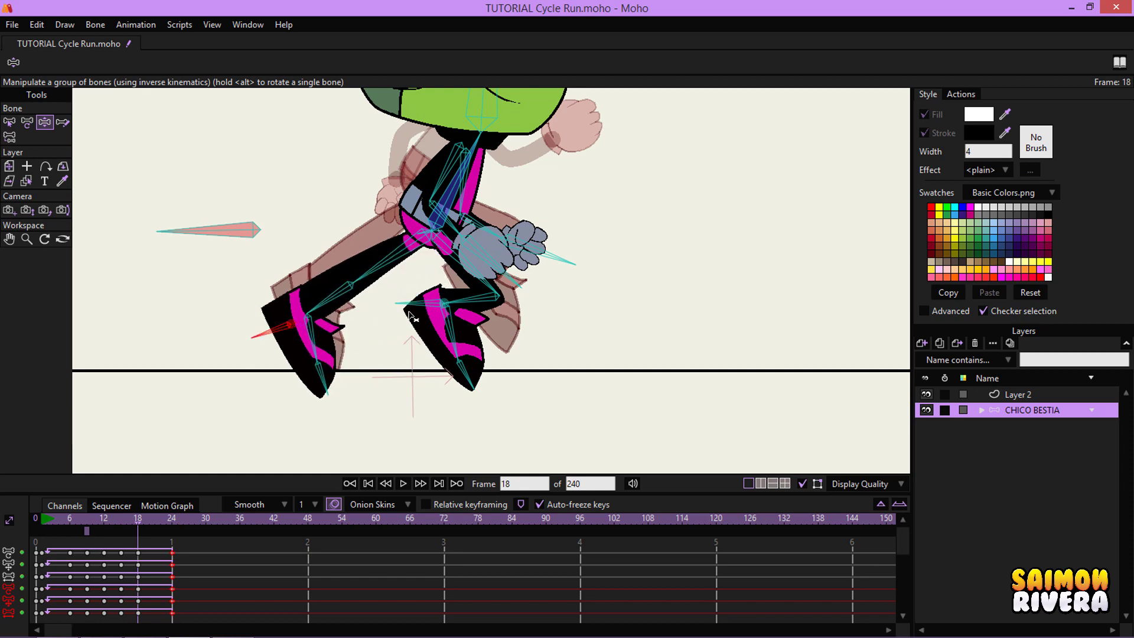
left_click_drag(427, 307, 437, 306)
left_click_drag(246, 231, 246, 195)
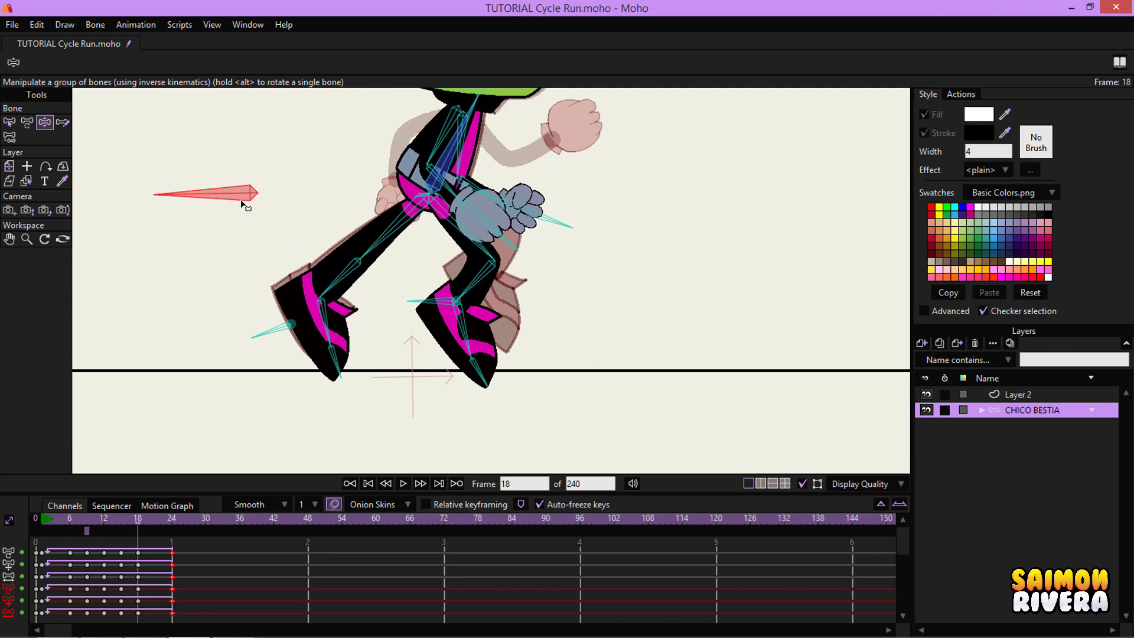
- At frame 18, adjust the rear foot's position and angle until its toe rests on the ground line
left_click_drag(271, 333, 268, 328)
scroll(334, 356, "up", 3)
left_click_drag(338, 387, 350, 348)
scroll(351, 349, "down", 2)
- At frame 18, lift and angle the front foot to follow the frame 9 onion skin, and scrub through the motion
left_click_drag(471, 301, 510, 350)
left_click_drag(454, 316, 454, 312)
scroll(455, 314, "down", 2)
left_click_drag(555, 291, 512, 357)
scroll(528, 338, "down", 2)
scroll(456, 412, "up", 1)
left_click_drag(69, 522, 149, 504)
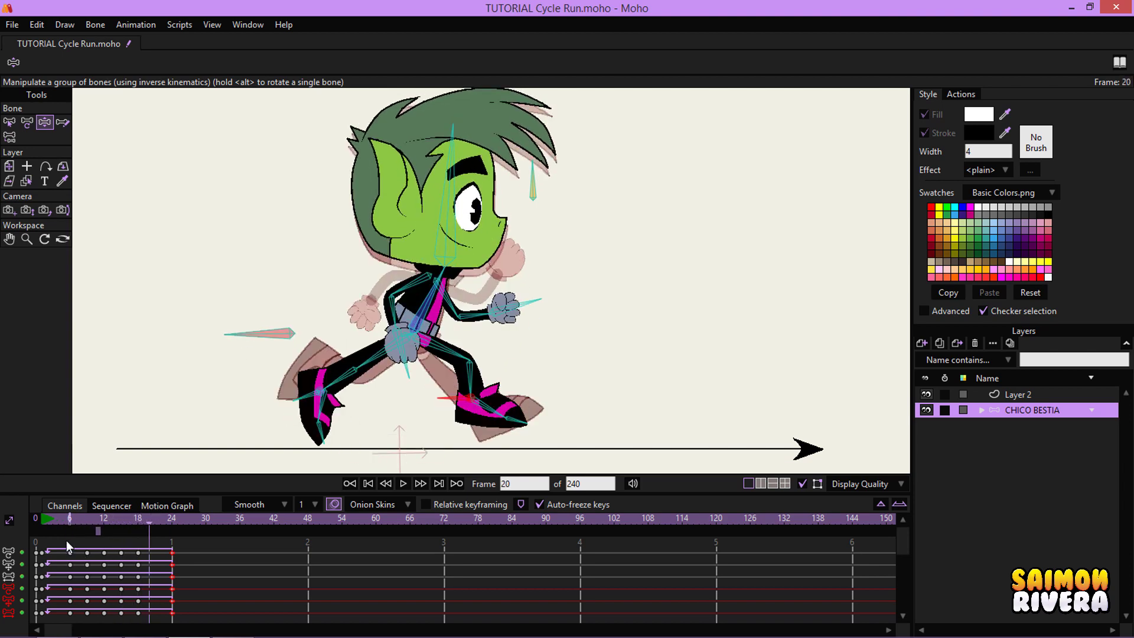
- Shift the keyframes after frame 2 earlier so the next two key poses fall on frames 4 and 6
left_click_drag(77, 549, 189, 618)
left_click(47, 521)
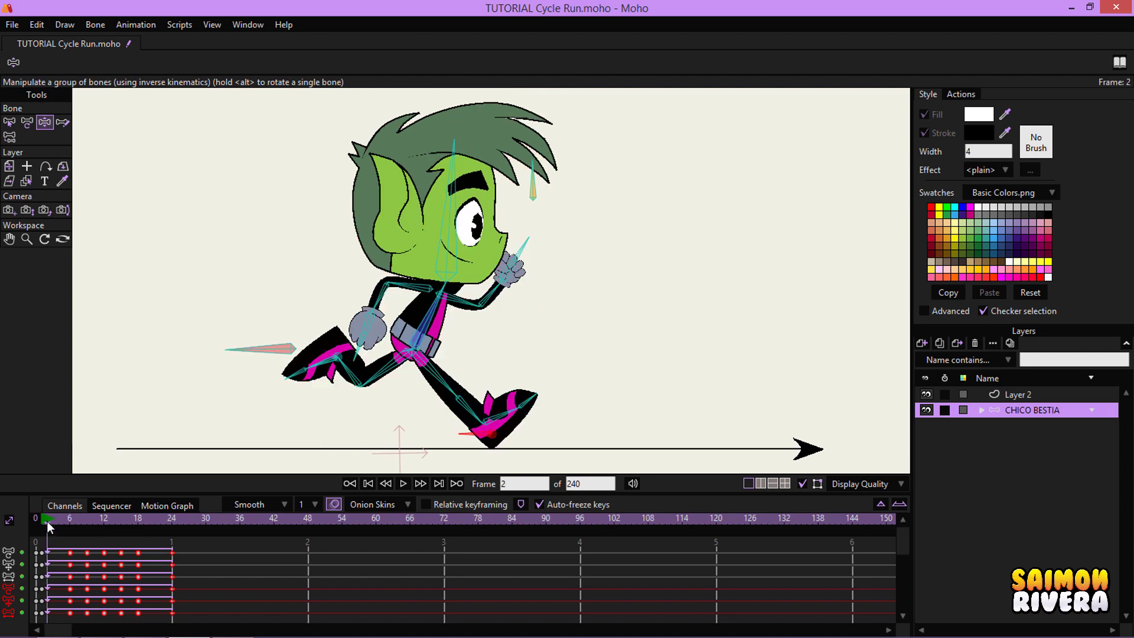
left_click_drag(70, 558, 169, 620)
left_click(70, 543)
left_click_drag(76, 552, 70, 553)
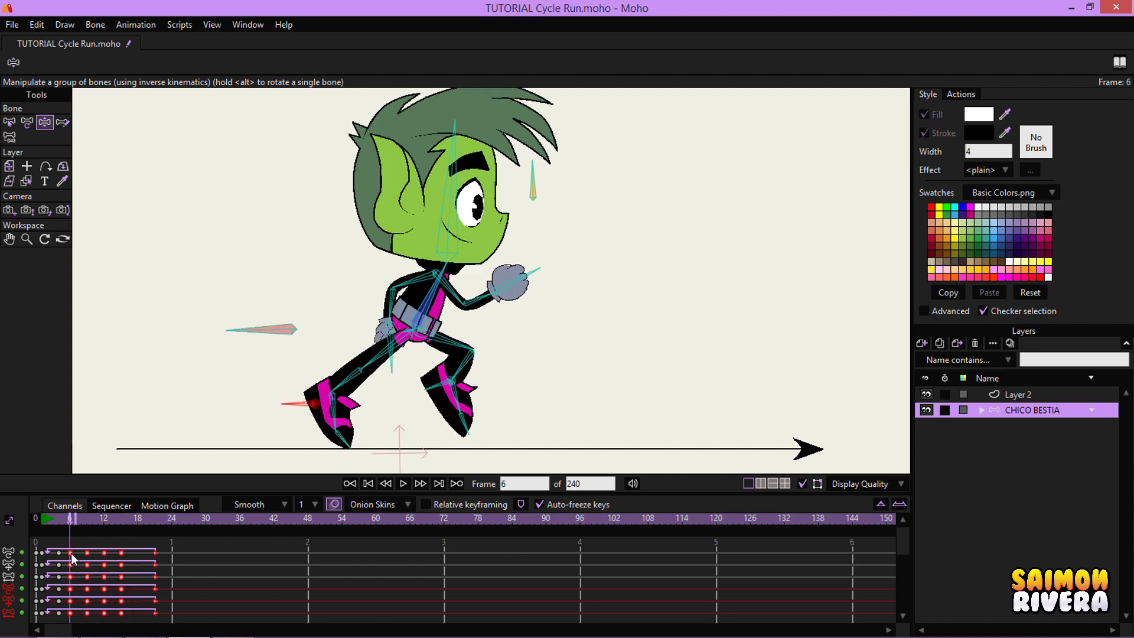
- Shift the remaining keyframes earlier, two frames apart, onto frames 8, 10, 12 and 14
left_click(75, 520)
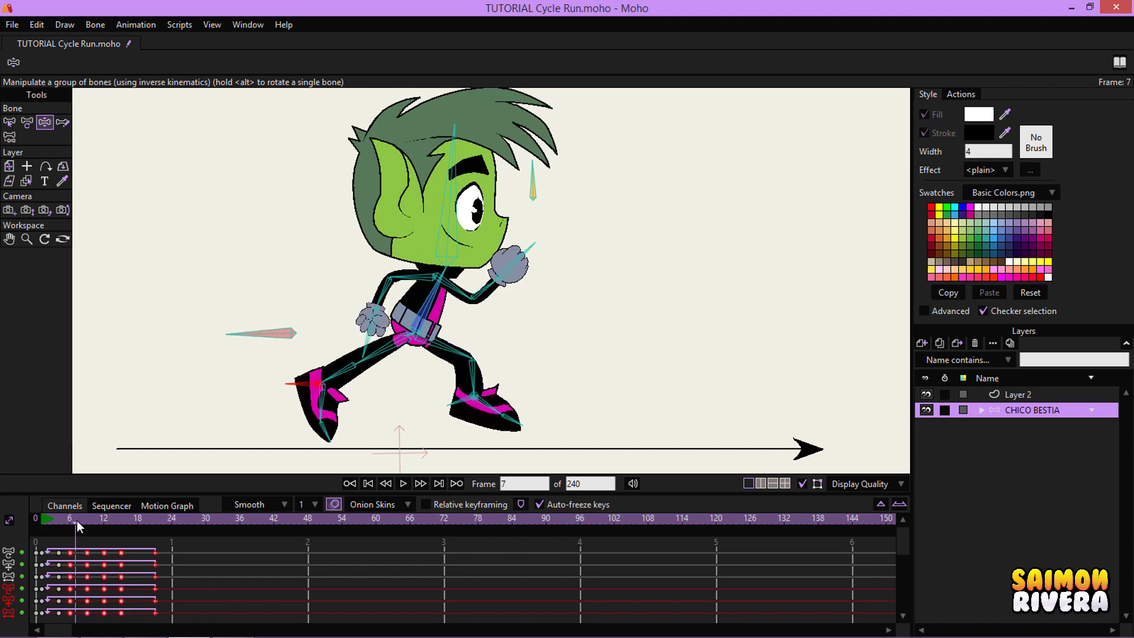
left_click(81, 520)
left_click_drag(86, 541, 173, 618)
left_click_drag(85, 555, 156, 617)
left_click_drag(98, 556, 167, 617)
mouse_move(110, 554)
left_mouse_down()
mouse_move(158, 587)
mouse_move(160, 616)
mouse_move(119, 558)
left_mouse_up()
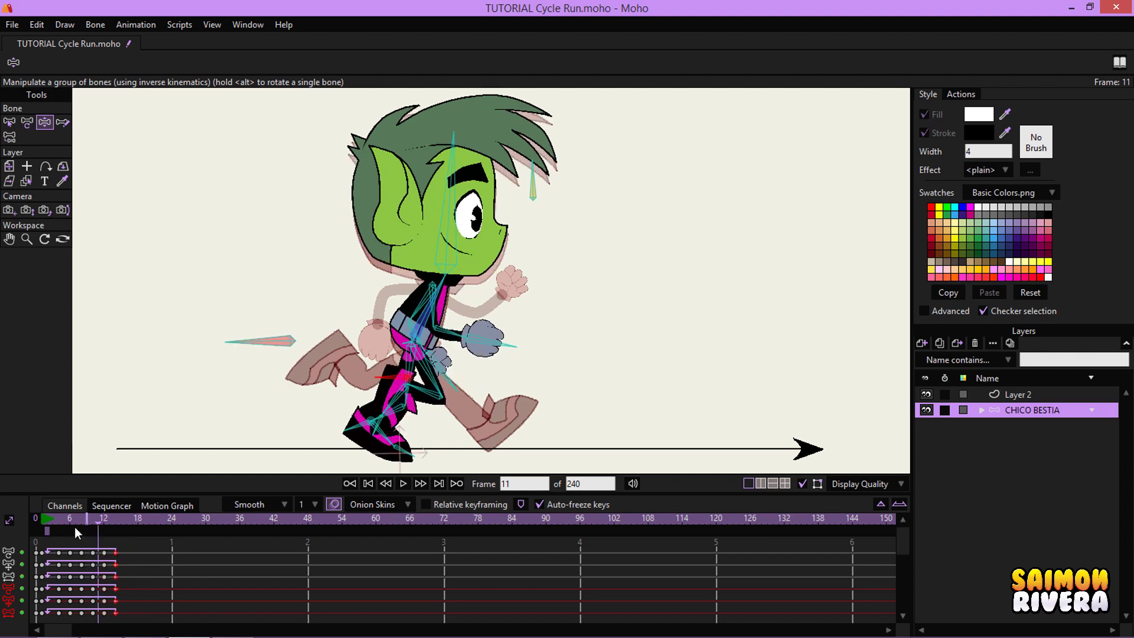
- Play the run cycle to review its timing, stop playback and return to frame 0
left_click(41, 521)
left_click(402, 484)
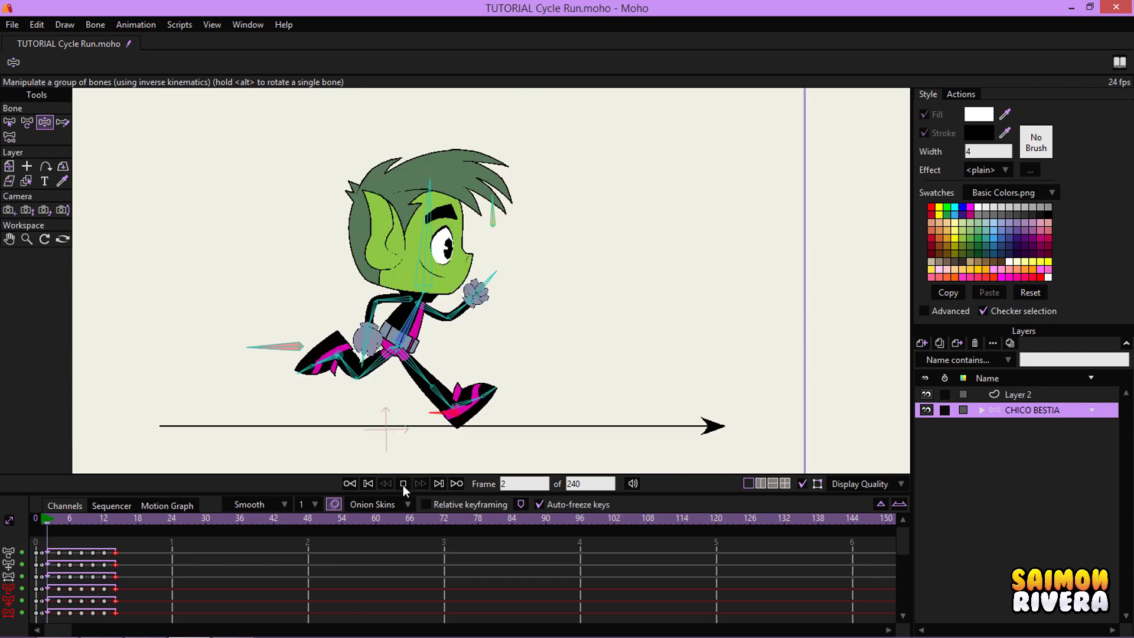
scroll(536, 375, "down", 2)
scroll(535, 373, "up", 2)
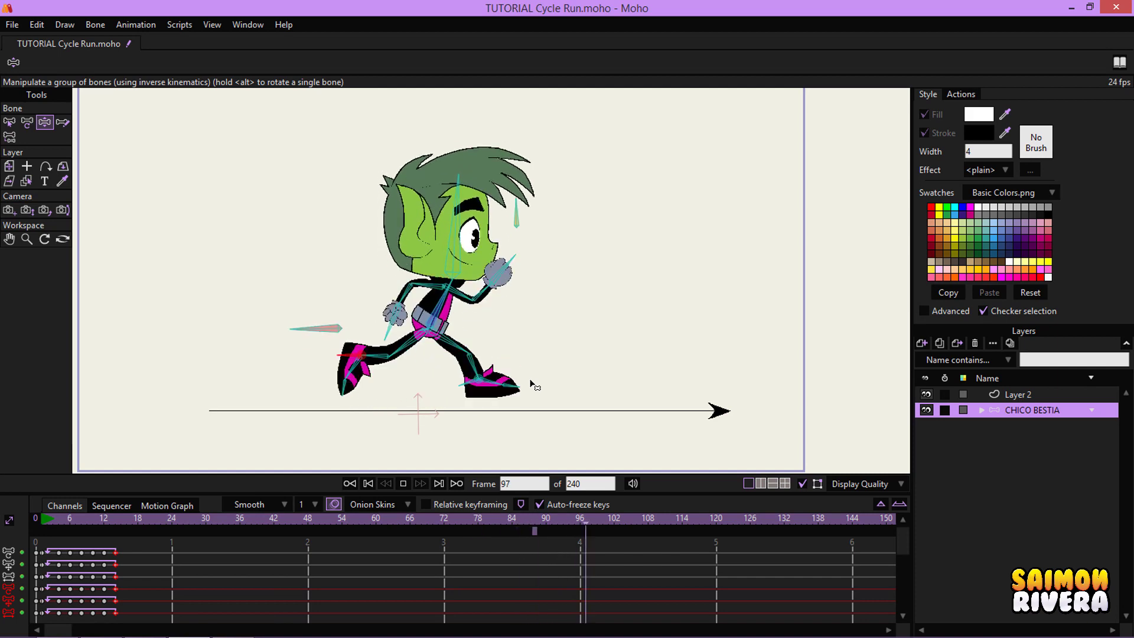
left_click(402, 483)
left_click(372, 484)
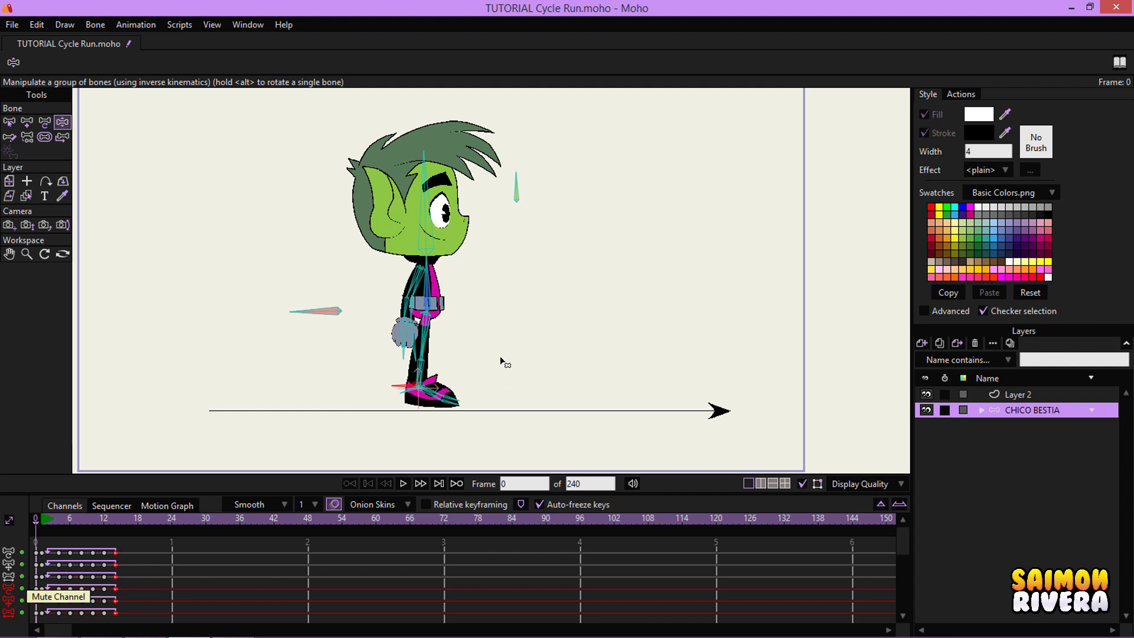
- Scrub through frames 1 to 6 and examine how the planted foot meets the ground line
left_click(43, 525)
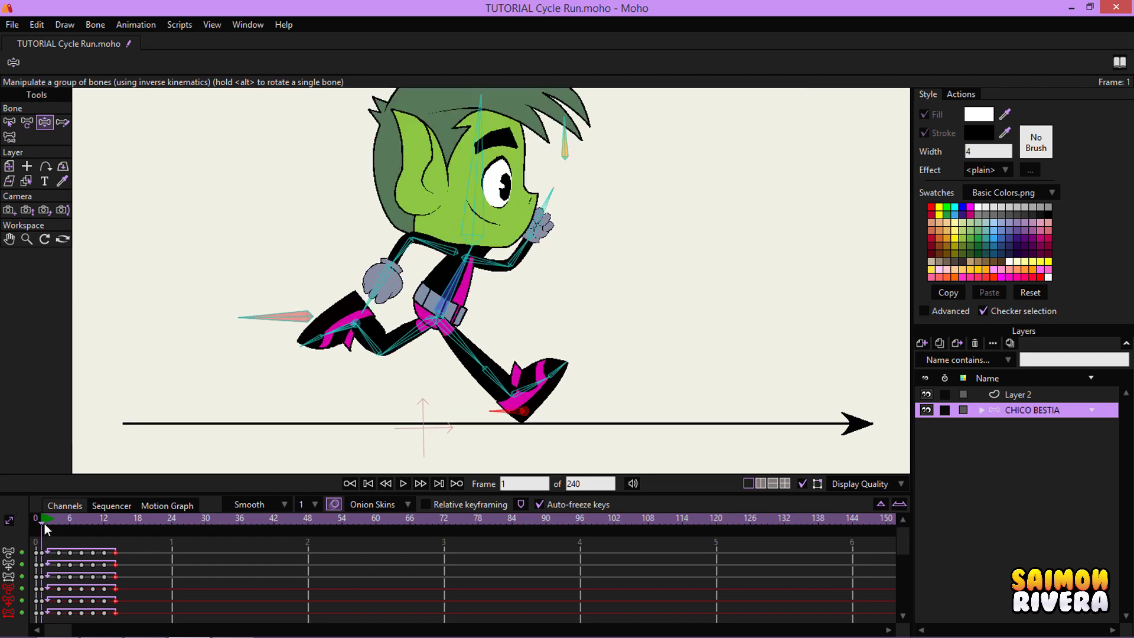
left_click_drag(44, 523, 56, 517)
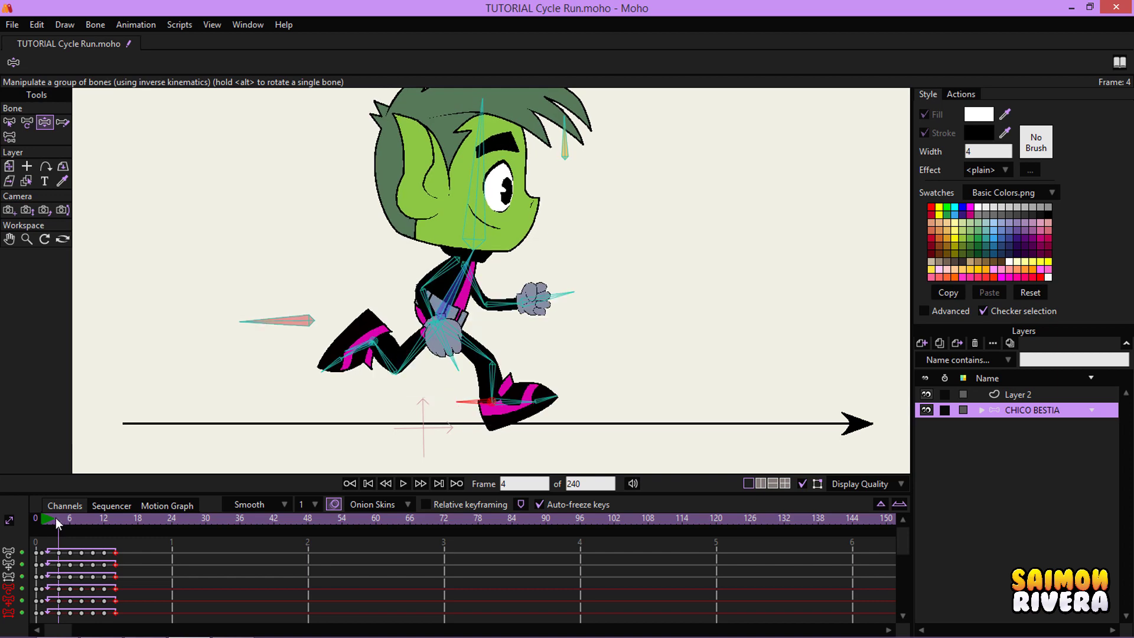
scroll(521, 402, "up", 3)
left_click_drag(509, 436, 499, 393)
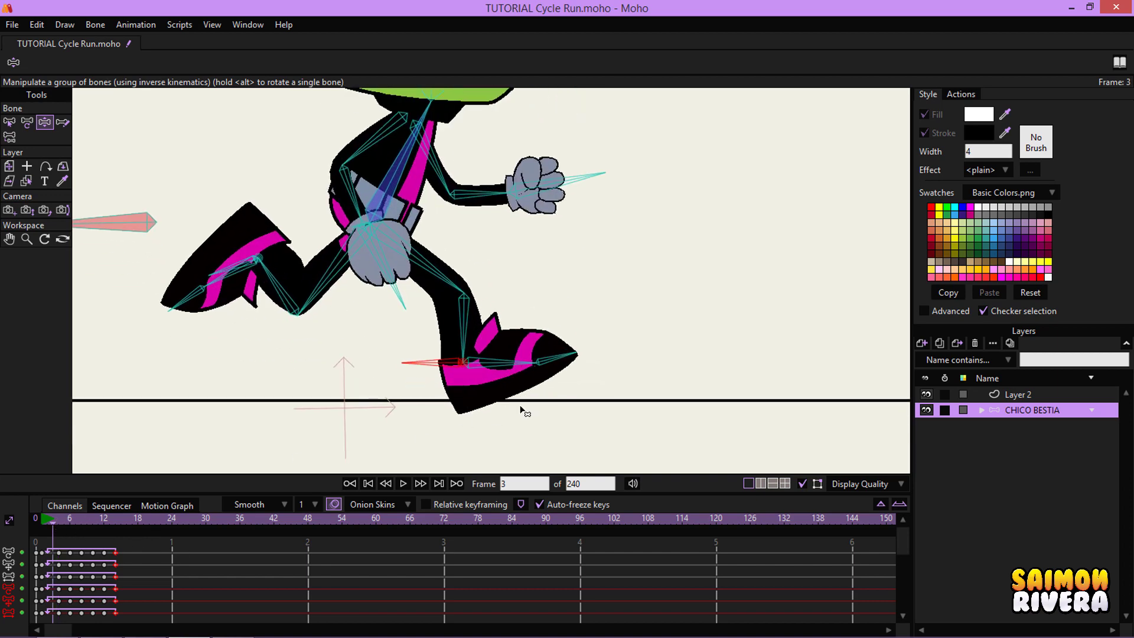
left_click_drag(55, 523, 58, 520)
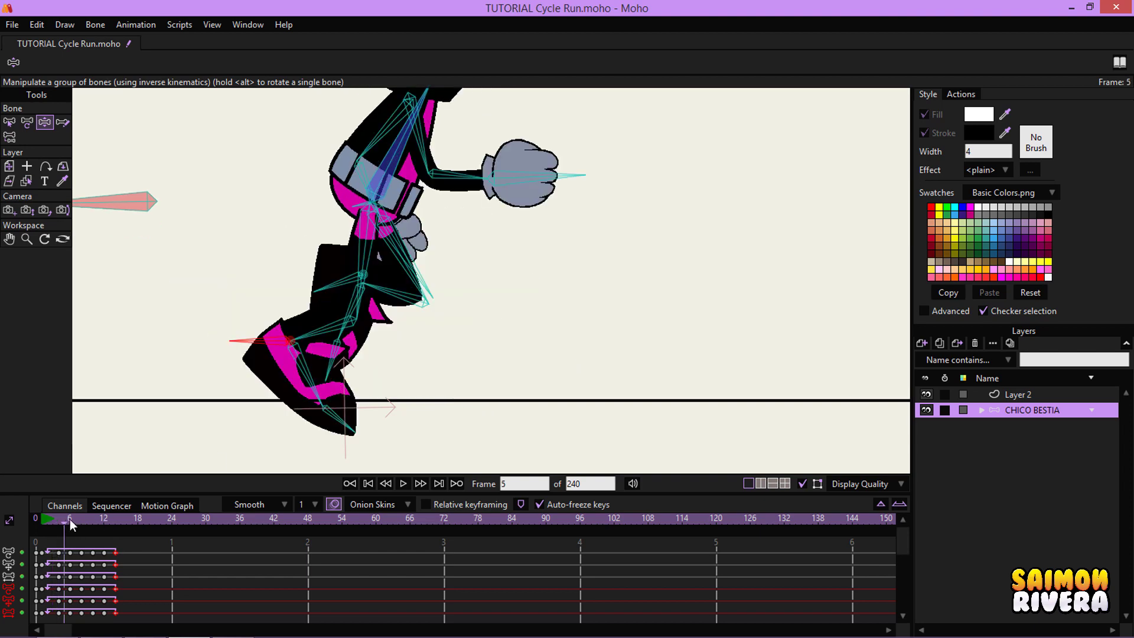
left_click(73, 519)
left_click_drag(76, 518, 48, 516)
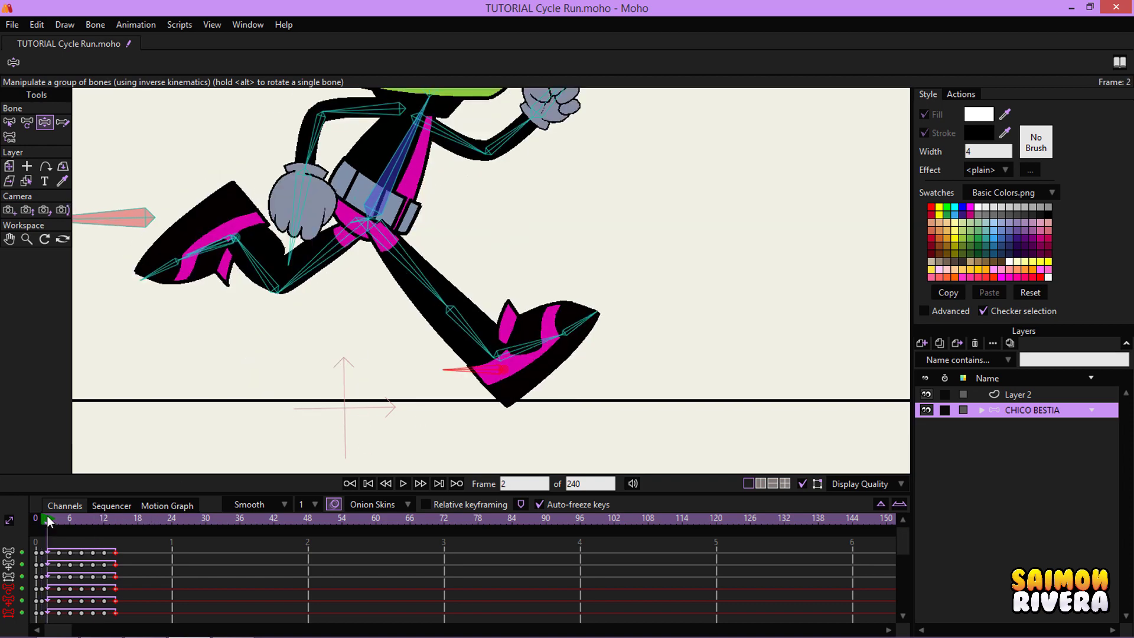
- Raise the front foot at frames 2 and 3 so its heel rests on the ground line instead of crossing it
scroll(502, 348, "up", 1)
scroll(508, 417, "up", 1)
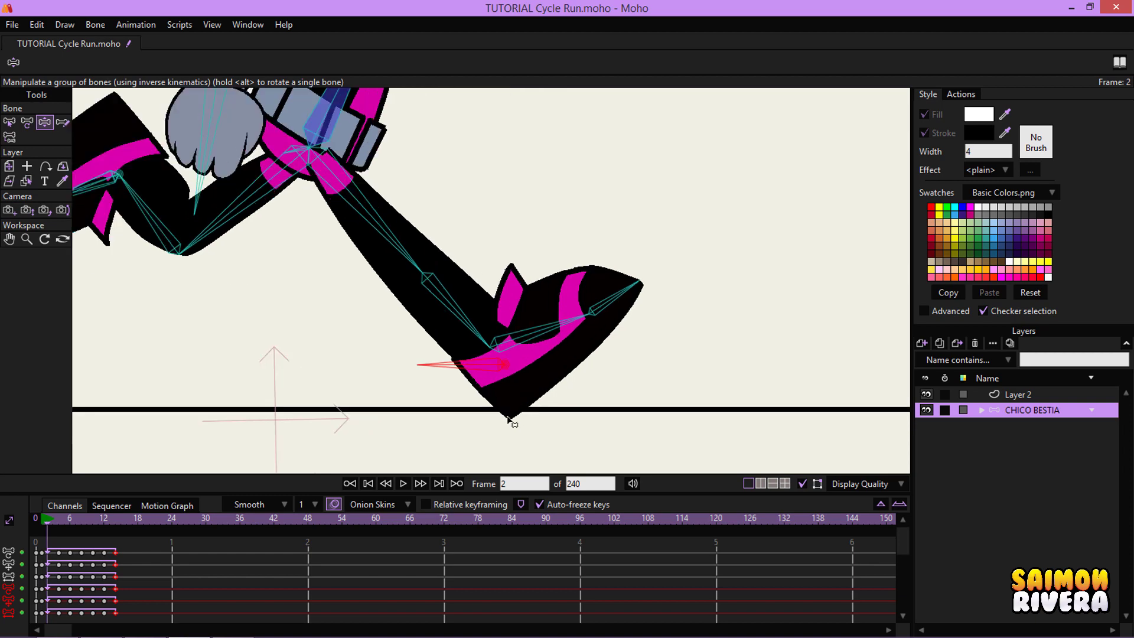
scroll(508, 419, "up", 1)
scroll(520, 369, "down", 1)
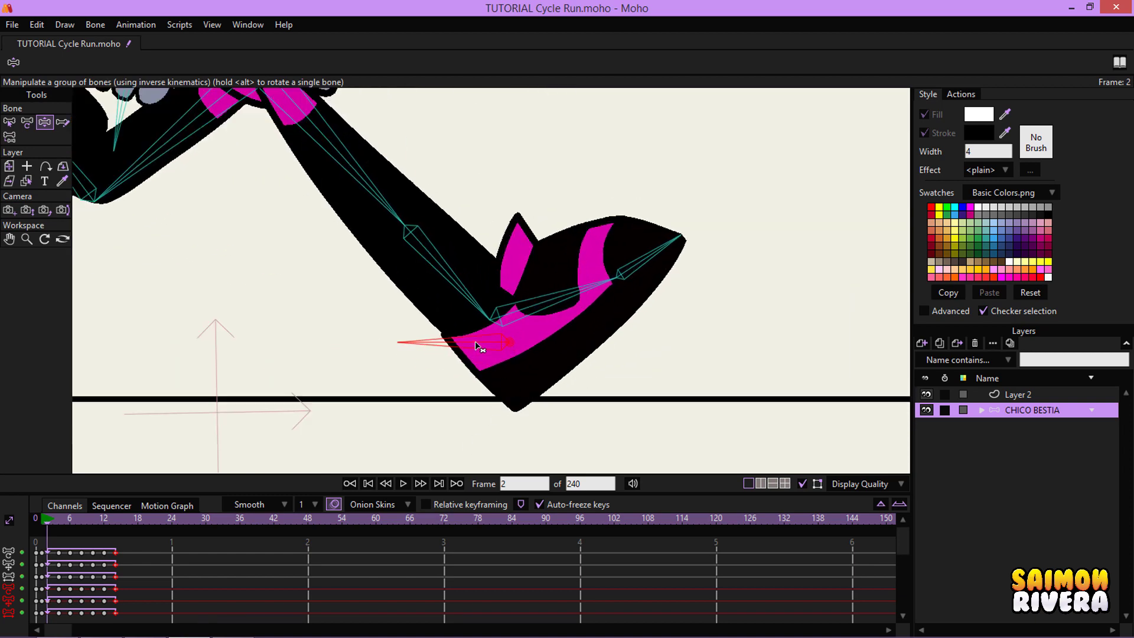
left_click_drag(475, 341, 455, 310)
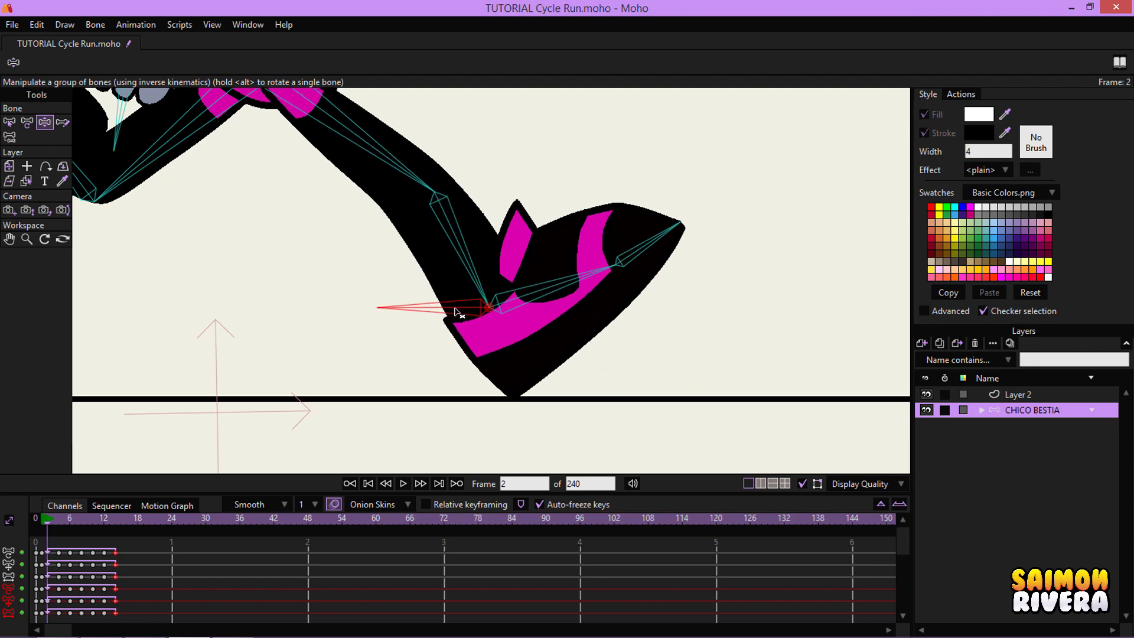
scroll(521, 301, "down", 5)
scroll(531, 304, "up", 4)
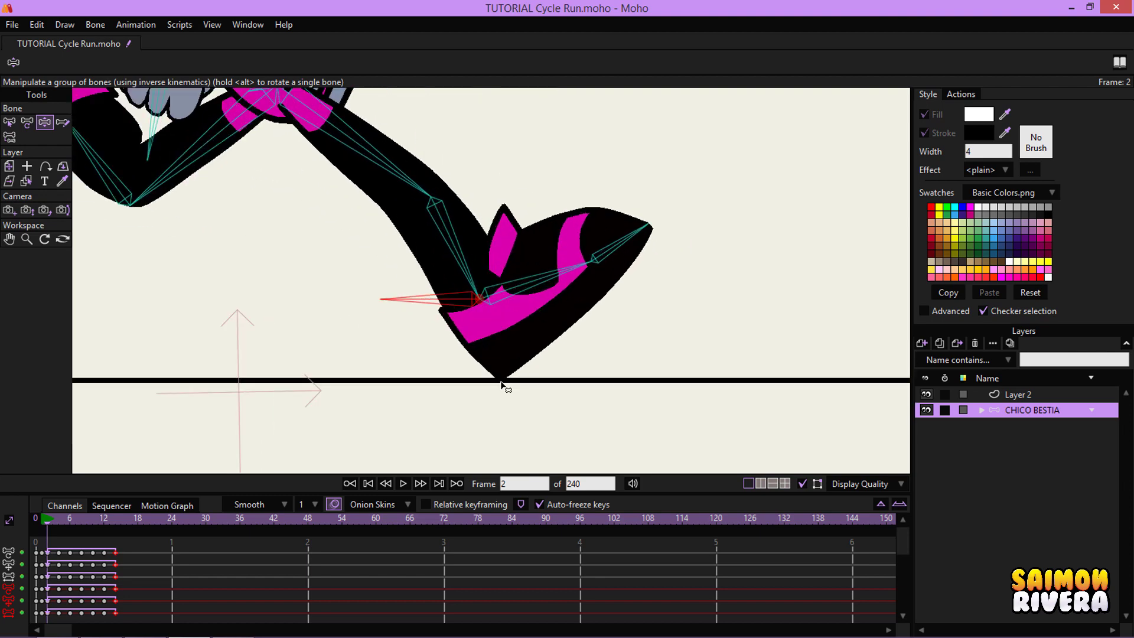
left_click(53, 517)
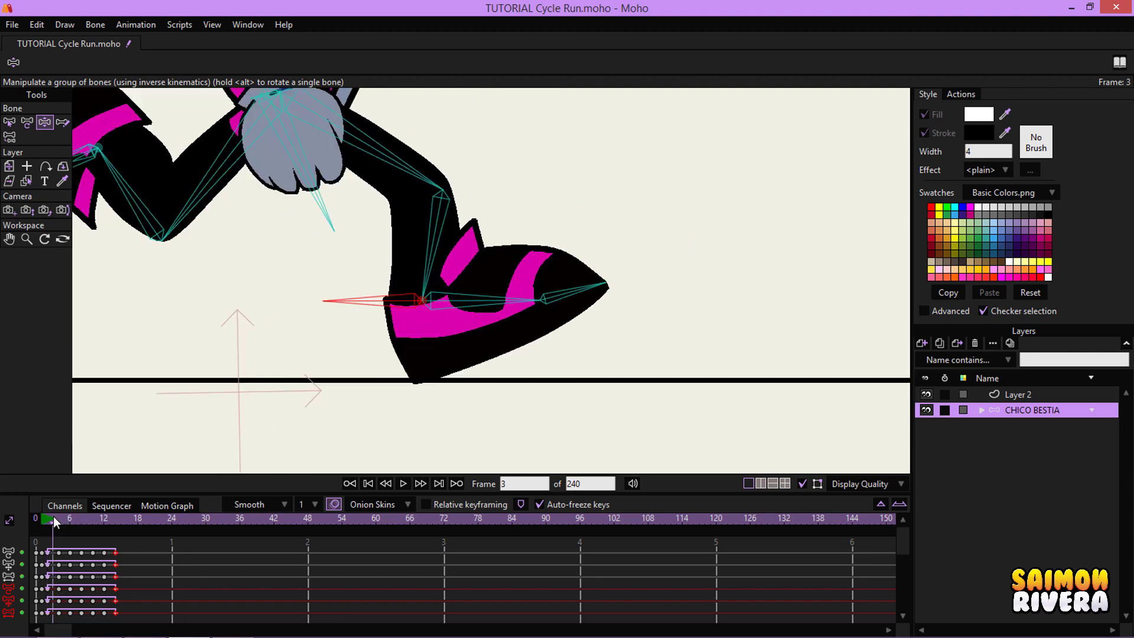
left_click_drag(349, 313, 349, 309)
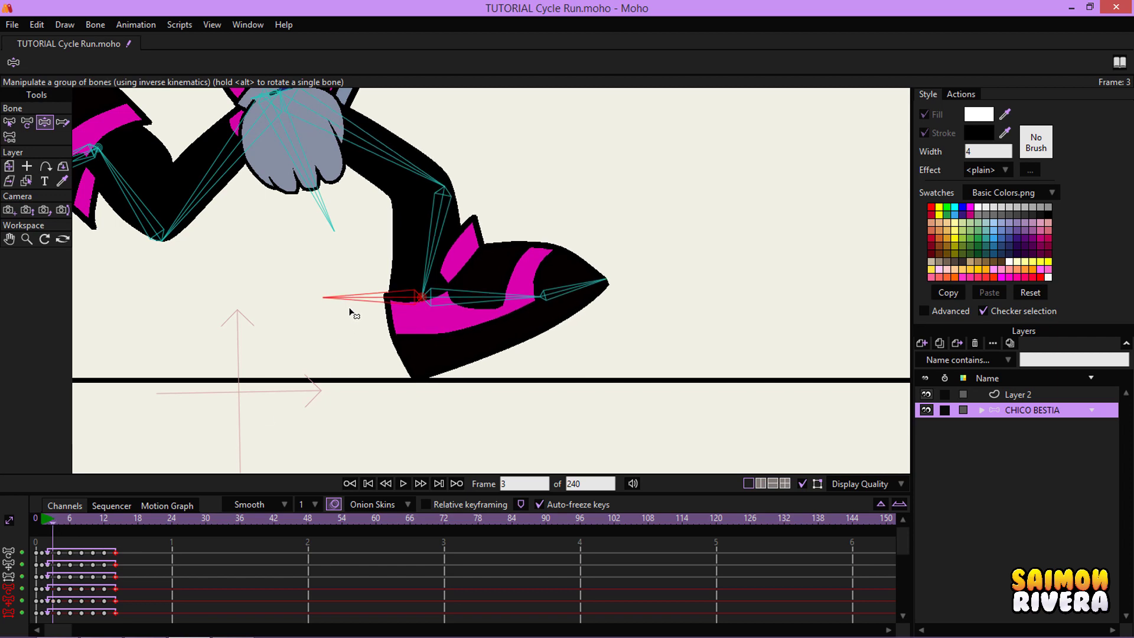
- At frame 5, shift the rear foot slightly forward and up and rotate it flatter so its sole meets the ground line
left_click(55, 519)
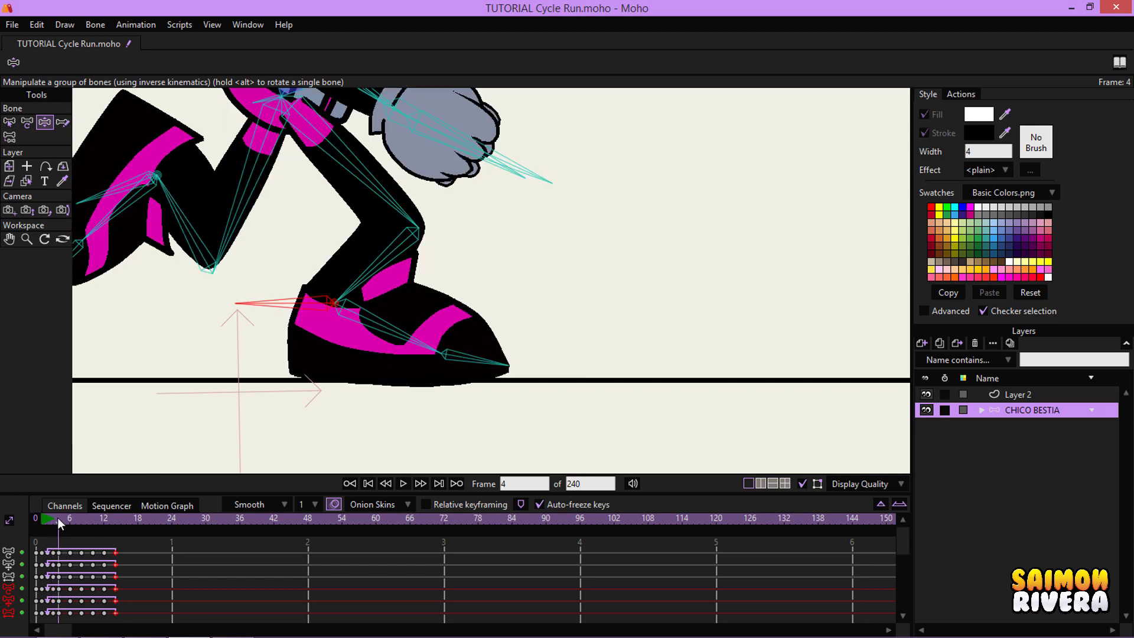
left_click(64, 518)
left_click_drag(392, 324, 507, 336)
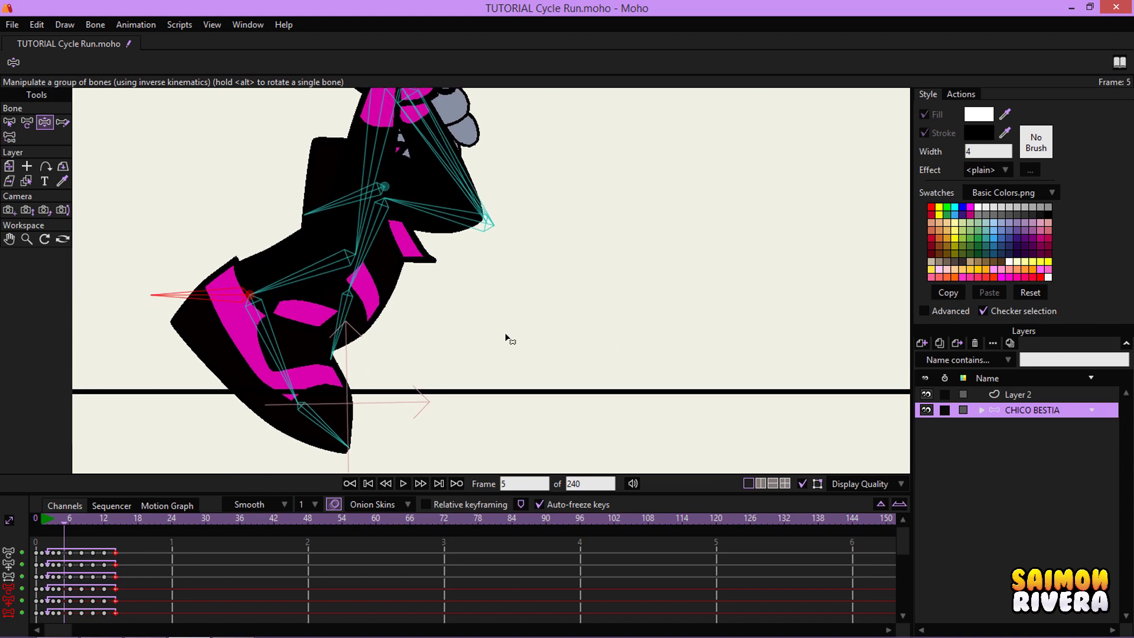
scroll(437, 226, "down", 2)
left_click_drag(480, 283, 527, 374)
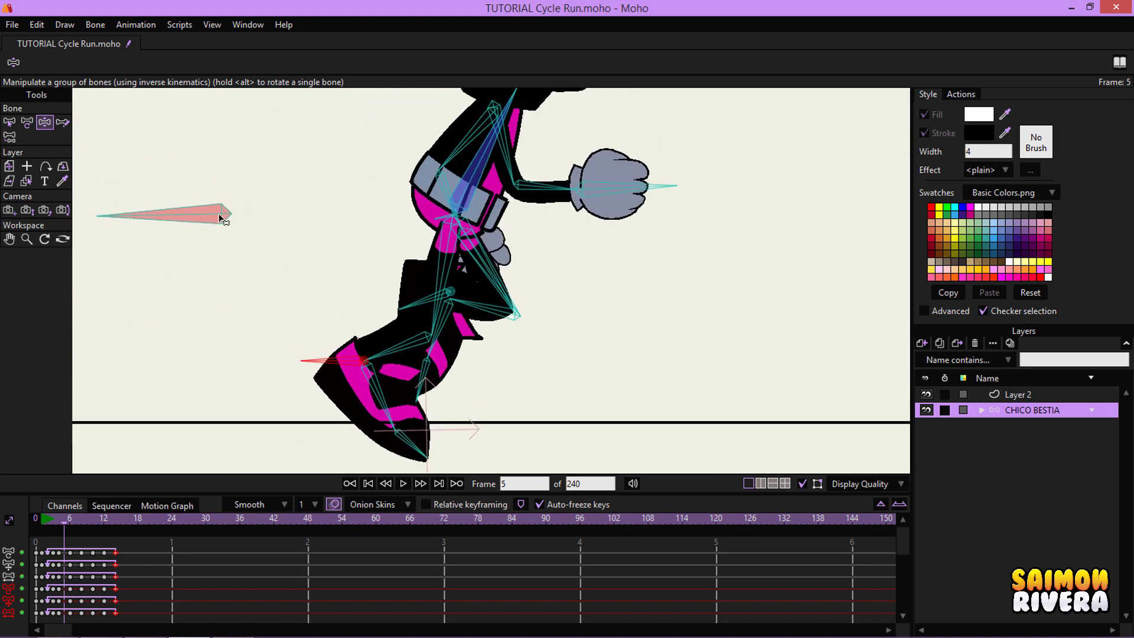
left_click_drag(345, 364, 354, 359)
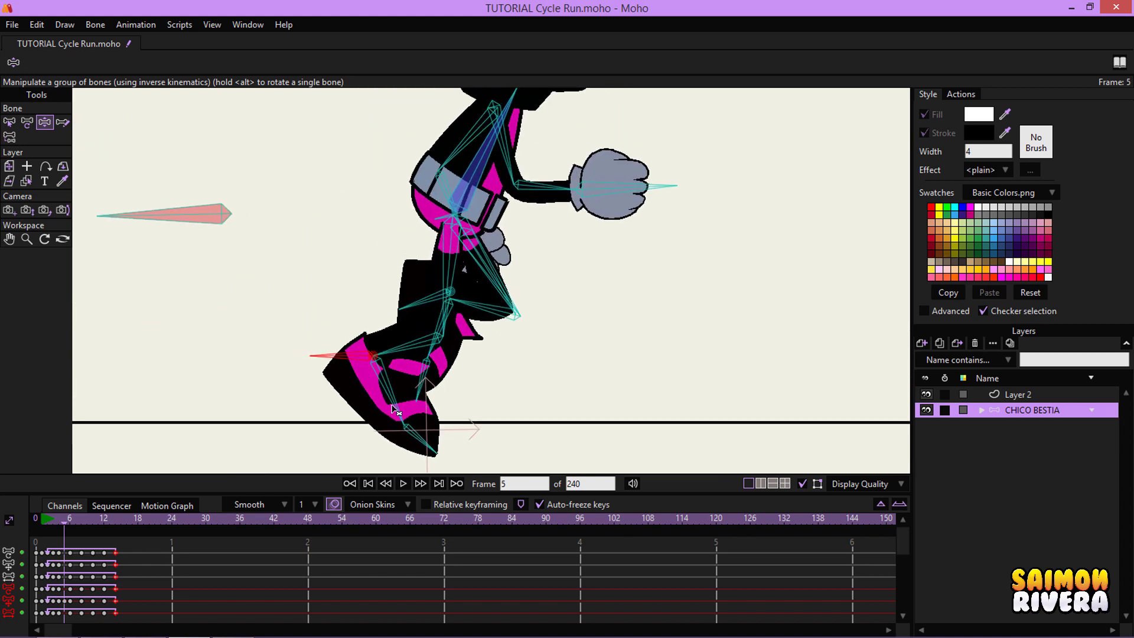
left_click_drag(395, 409, 418, 402)
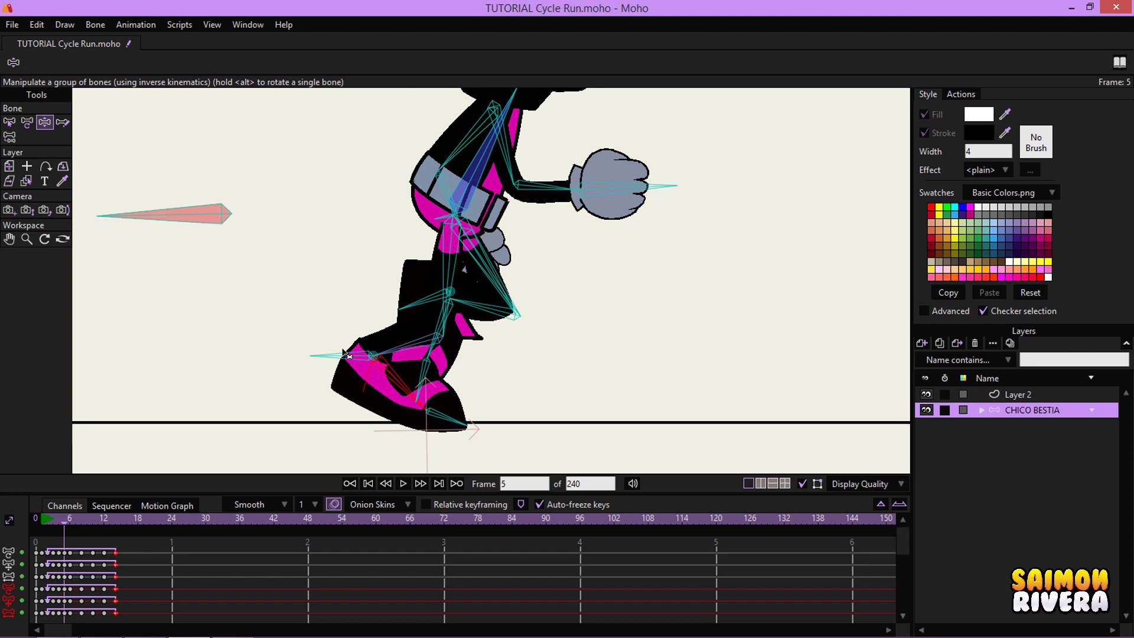
left_click_drag(342, 350, 342, 354)
- Undo the body control bone's shift at frame 5, nudge it again, and fine-tune the grounded foot's height and angle
left_click_drag(202, 224, 213, 223)
scroll(385, 358, "up", 1)
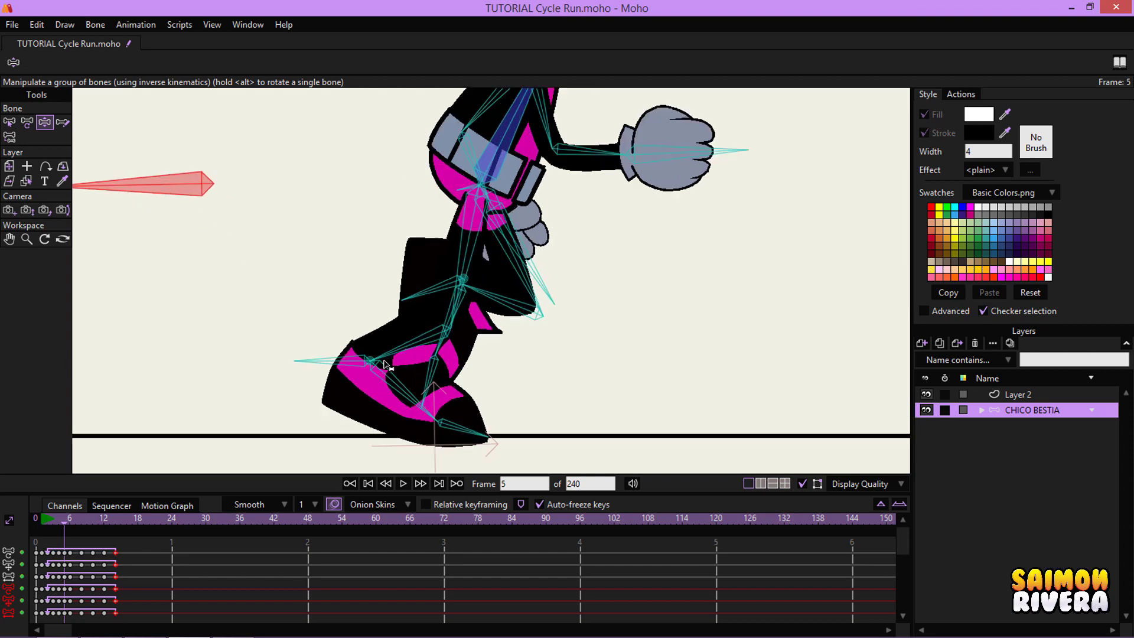
scroll(384, 360, "up", 1)
key("ctrl+z")
left_click_drag(132, 163, 133, 154)
left_click_drag(335, 358, 335, 354)
left_click_drag(409, 402, 412, 399)
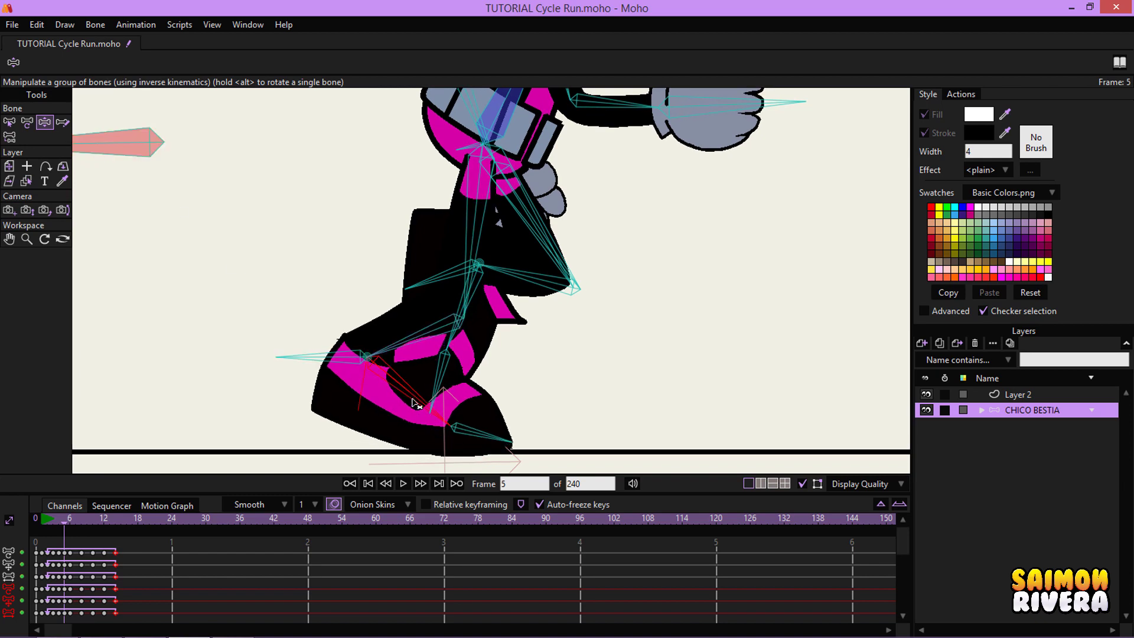
scroll(557, 327, "down", 2)
scroll(596, 350, "up", 1)
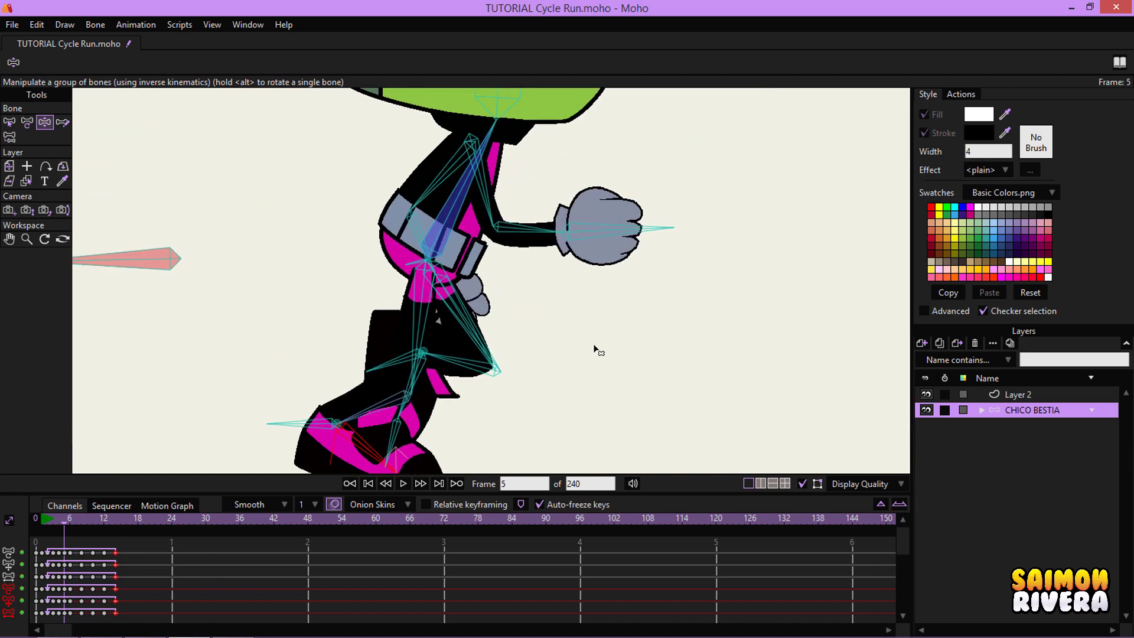
scroll(593, 350, "down", 1)
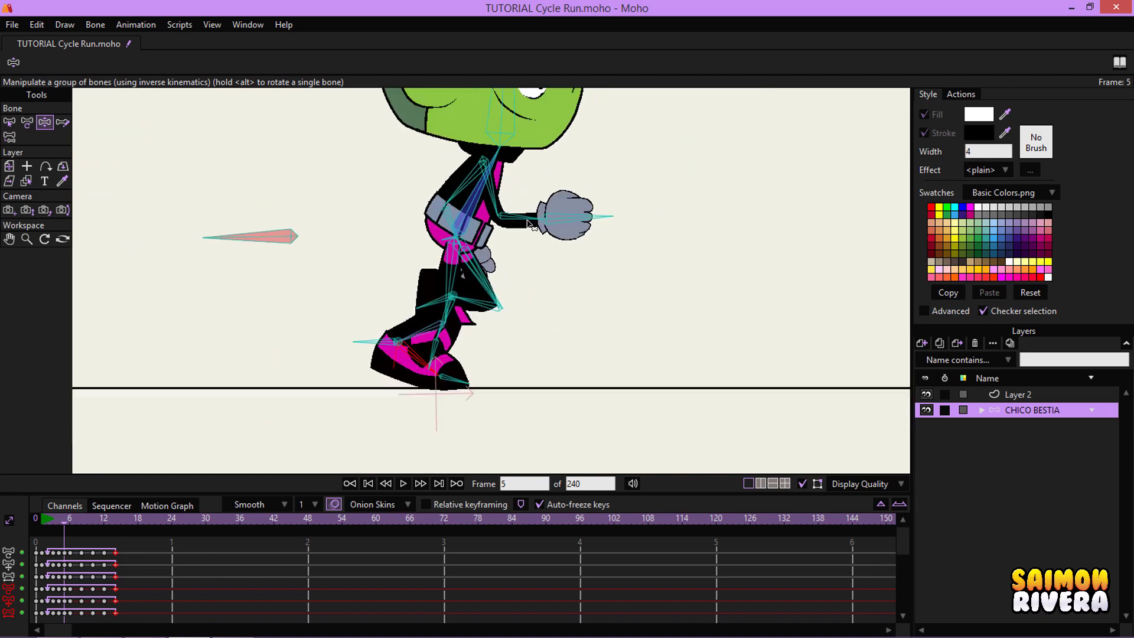
- Show frame 6 as an onion skin and compare its head height with the frame 5 pose
left_click(70, 531)
scroll(563, 236, "up", 3)
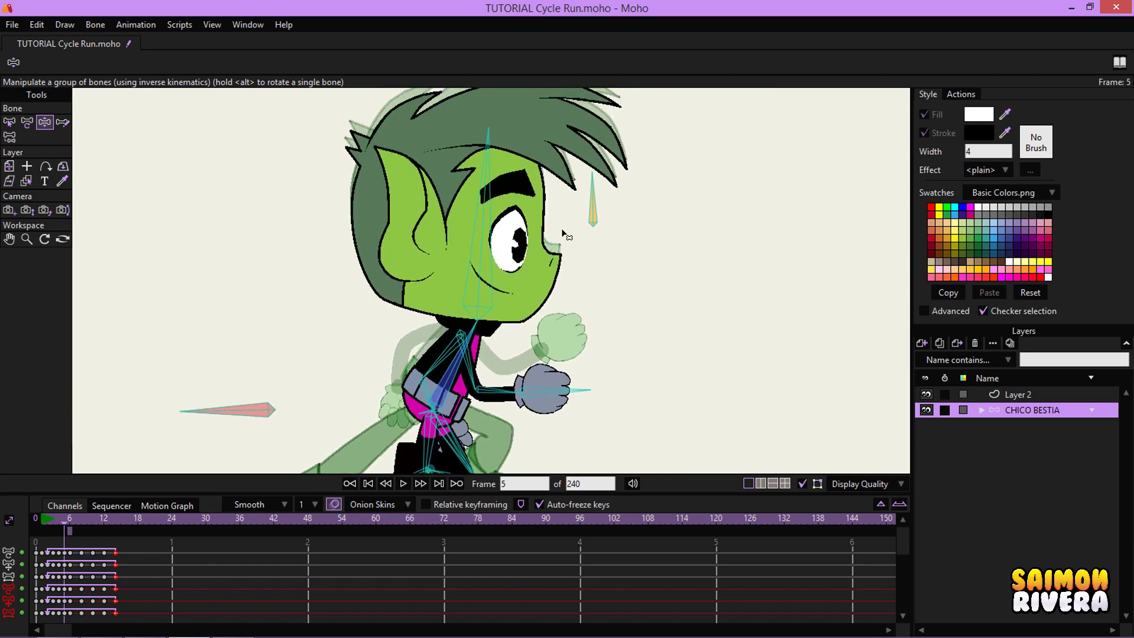
scroll(532, 184, "up", 4)
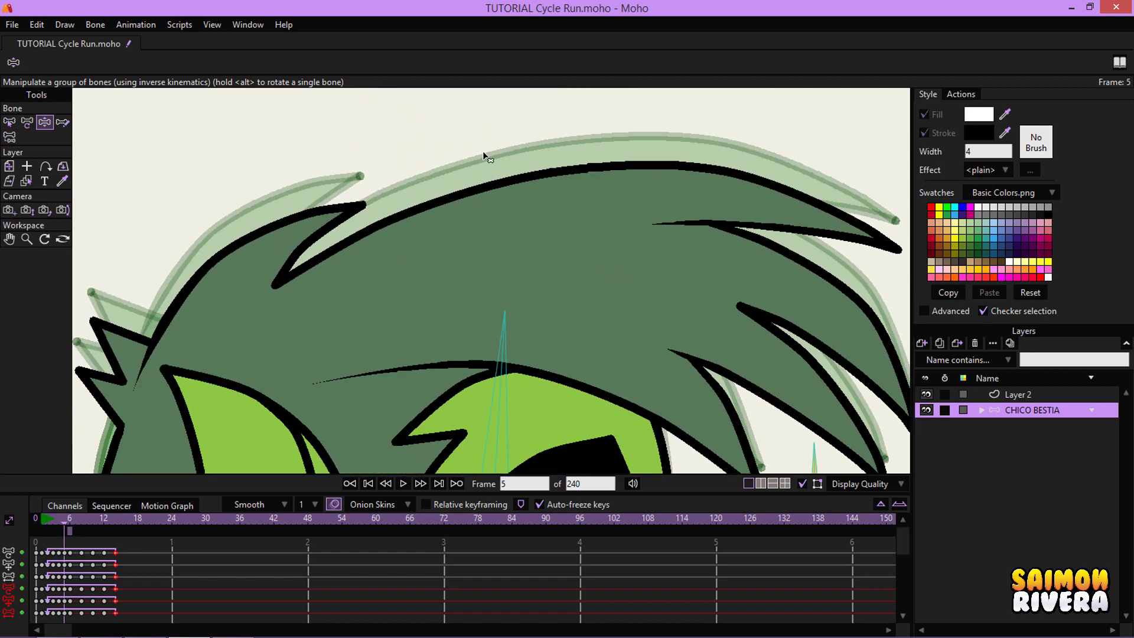
scroll(483, 151, "down", 4)
scroll(676, 148, "up", 4)
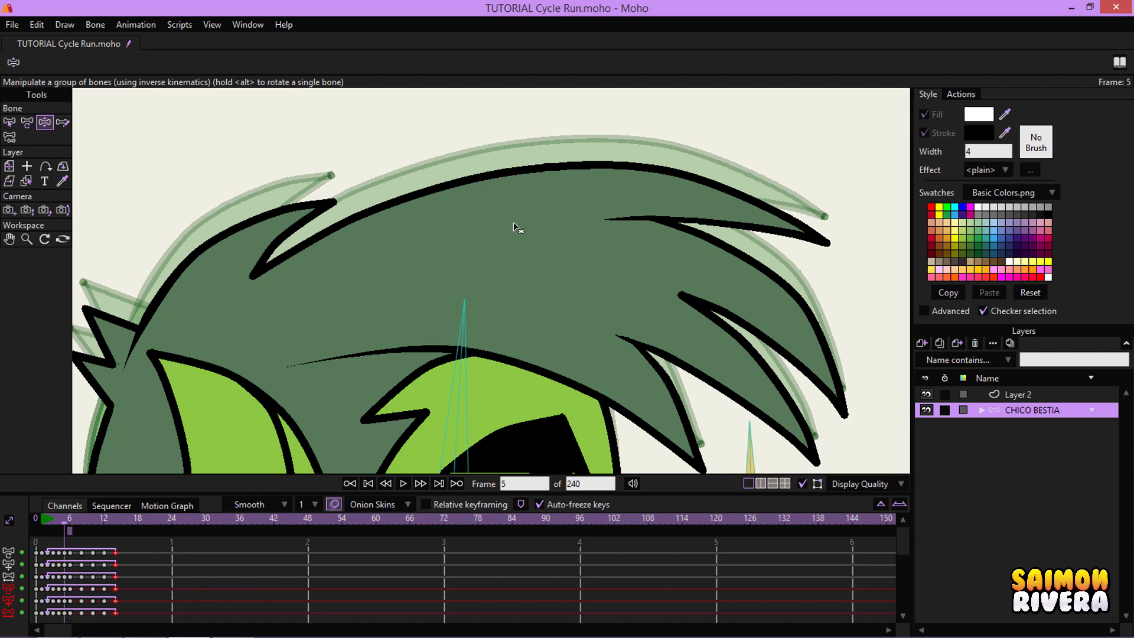
scroll(577, 217, "down", 3)
scroll(600, 169, "up", 2)
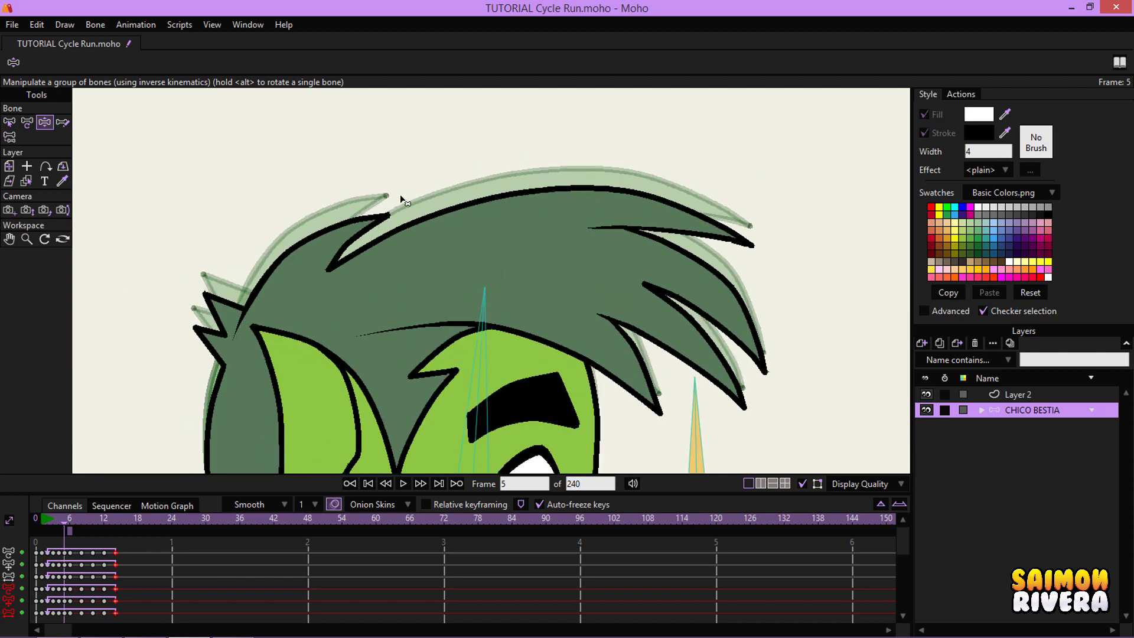
scroll(572, 149, "down", 4)
- Adjust the body's height at frame 5 with its control bone, using the frame 6 onion skin as reference
left_click_drag(611, 355, 619, 217)
left_click_drag(656, 345, 667, 255)
scroll(522, 393, "up", 2)
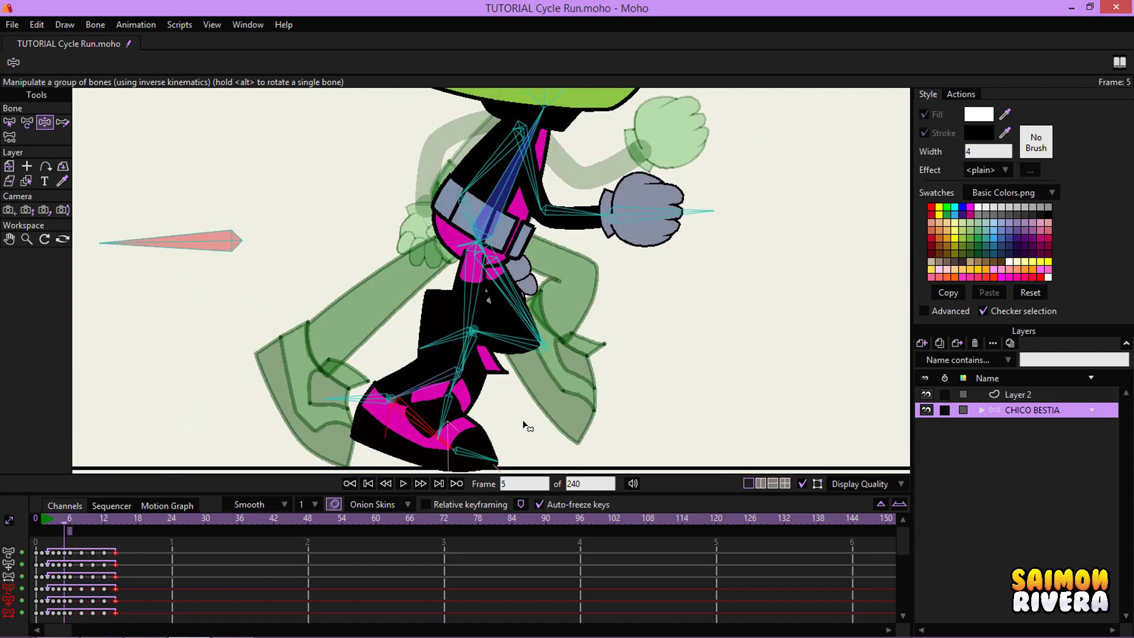
left_click_drag(523, 420, 522, 340)
scroll(493, 302, "up", 5)
scroll(312, 238, "down", 4)
left_click_drag(175, 141, 181, 198)
scroll(477, 384, "up", 2)
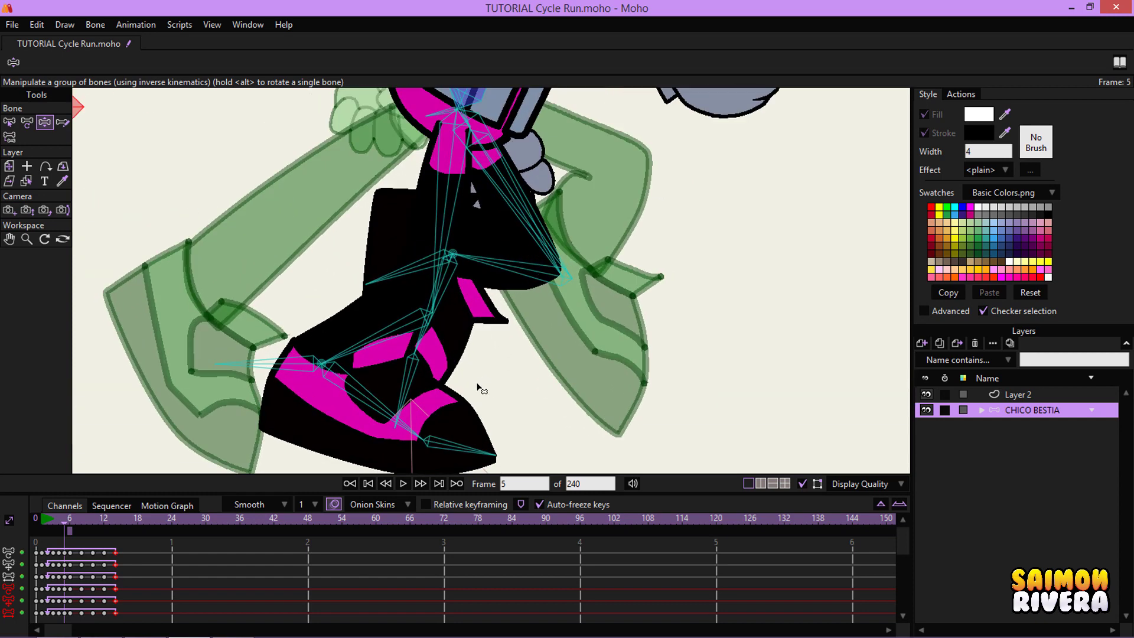
scroll(481, 390, "down", 1)
- At frame 9, raise the front foot and adjust its angle so the heel rests on the ground line
left_click(70, 520)
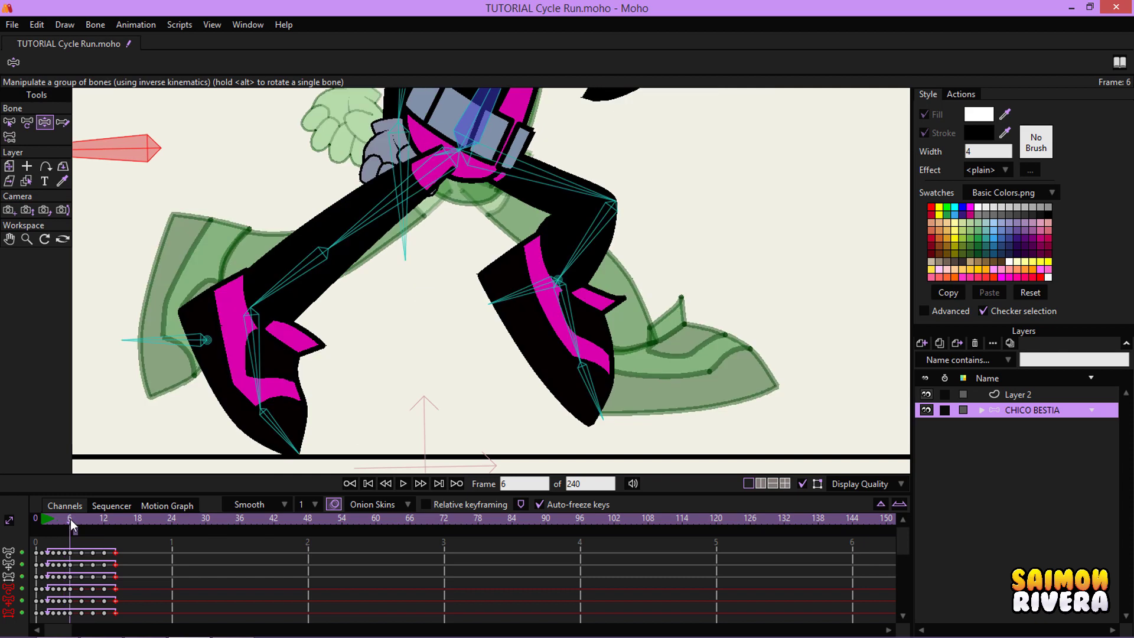
left_click(76, 517)
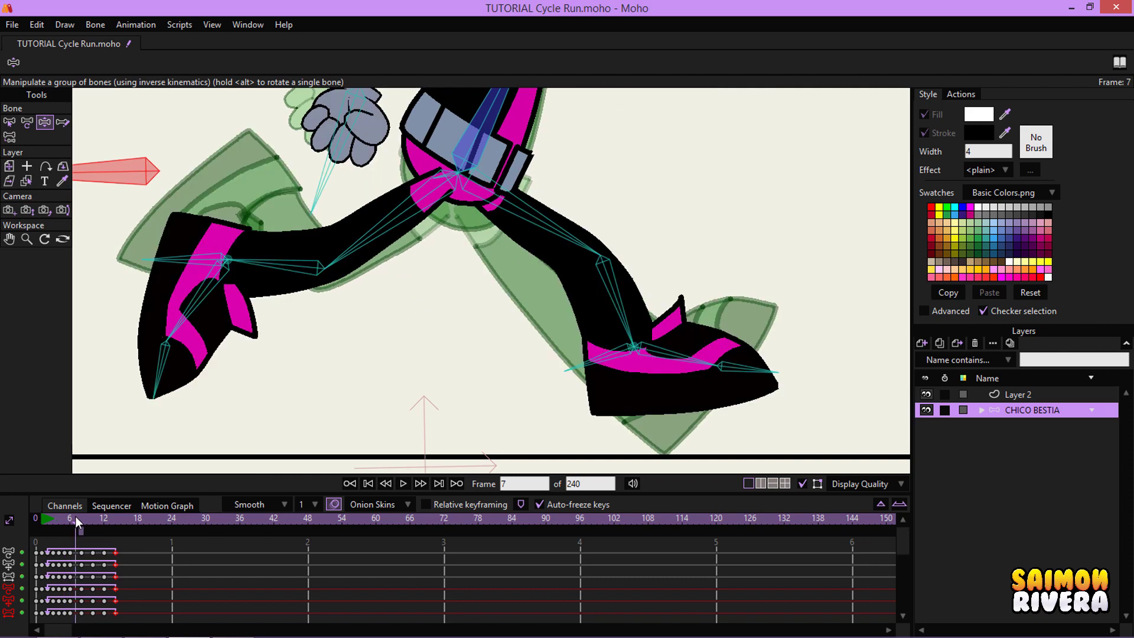
left_click(80, 519)
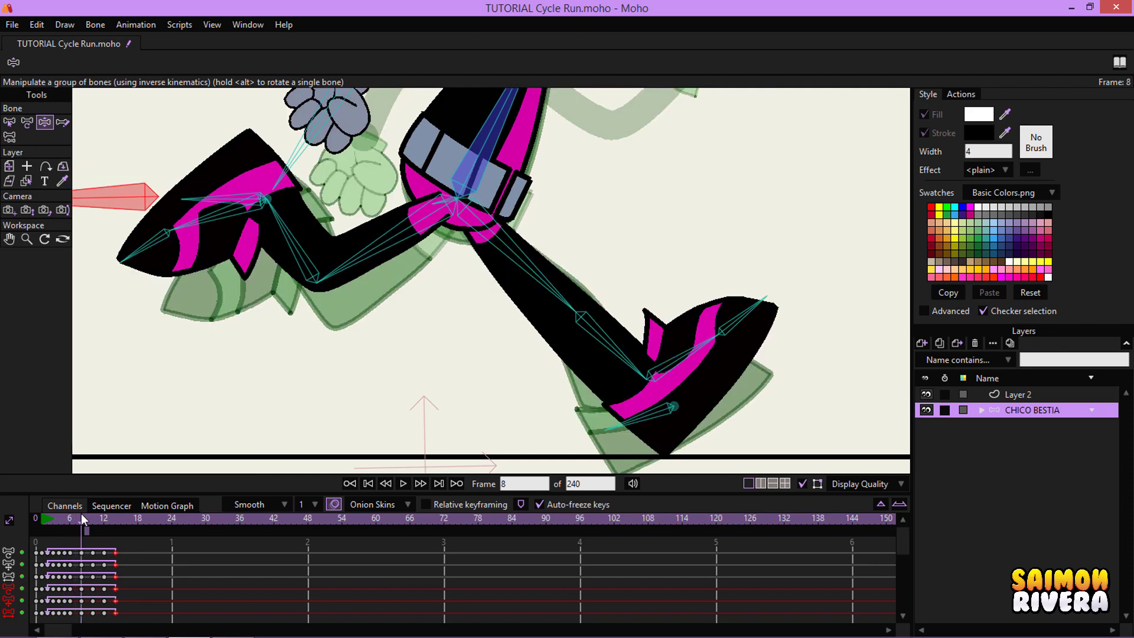
left_click(86, 519)
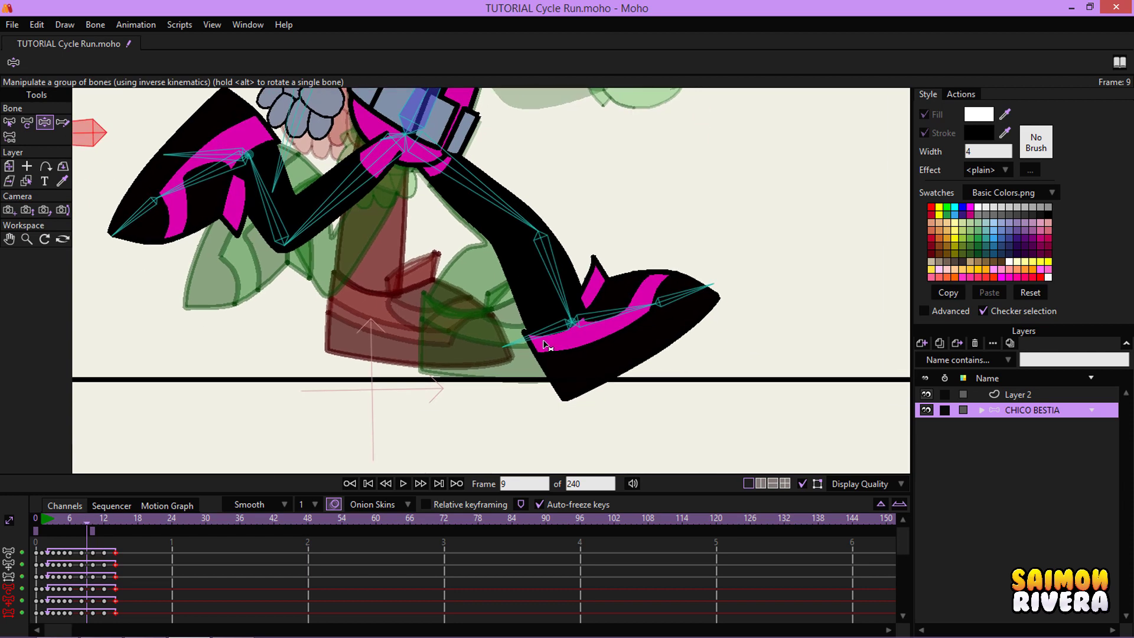
left_click_drag(525, 360, 518, 339)
left_click_drag(515, 332, 515, 321)
left_click_drag(664, 284, 657, 282)
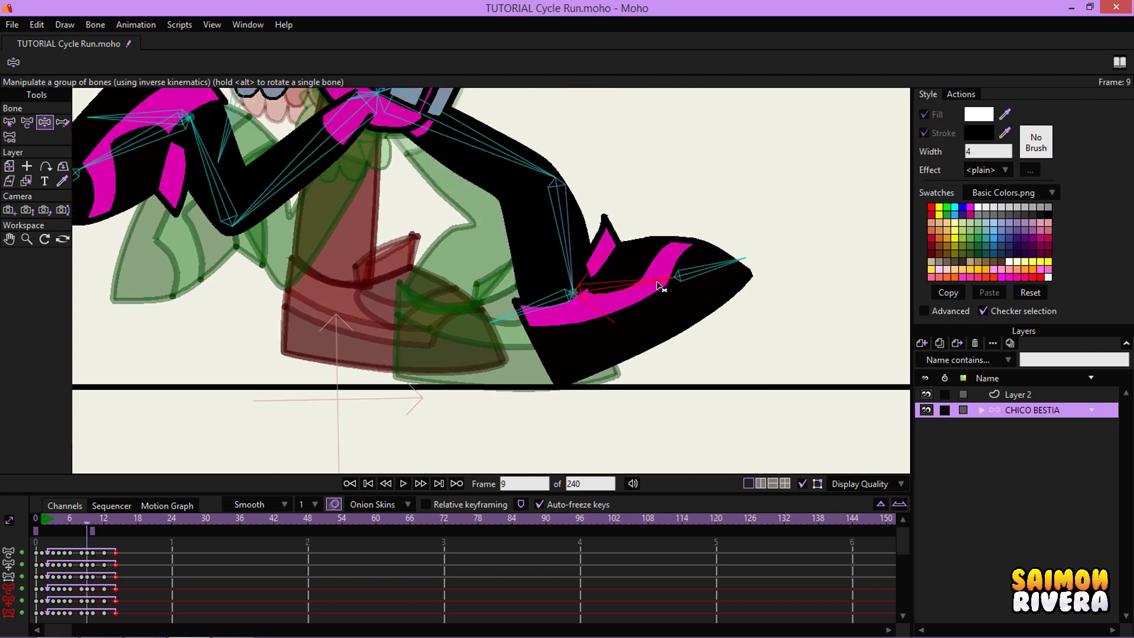
scroll(668, 307, "down", 1)
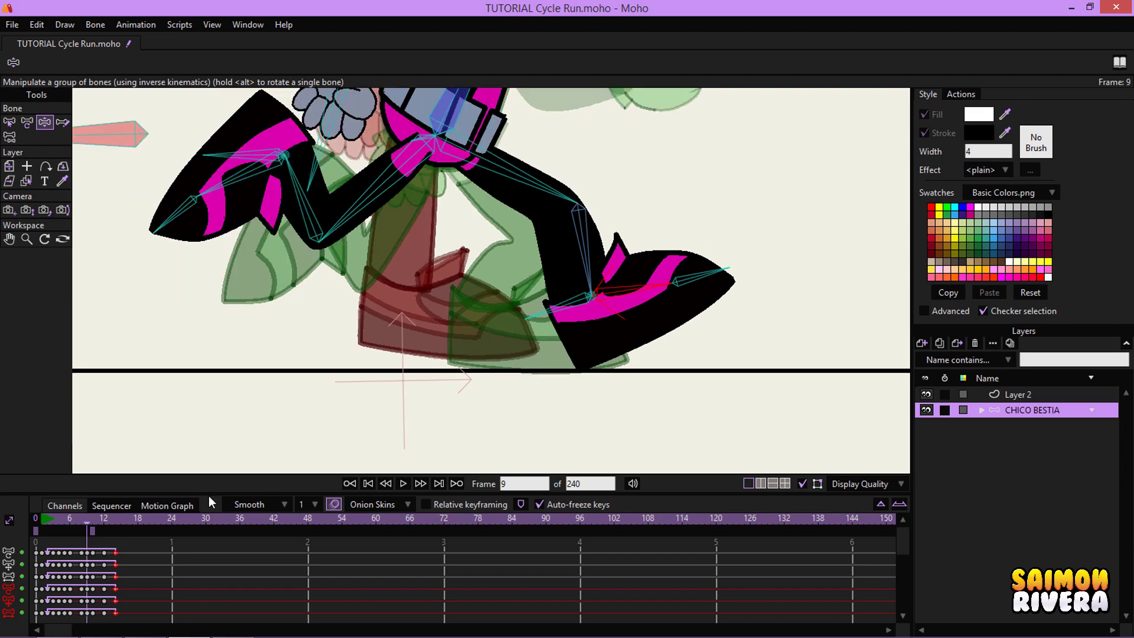
- Move to frame 11 and remove the frame 2 onion skin, keeping only frame 12 for reference
left_click(91, 522)
left_click(98, 521)
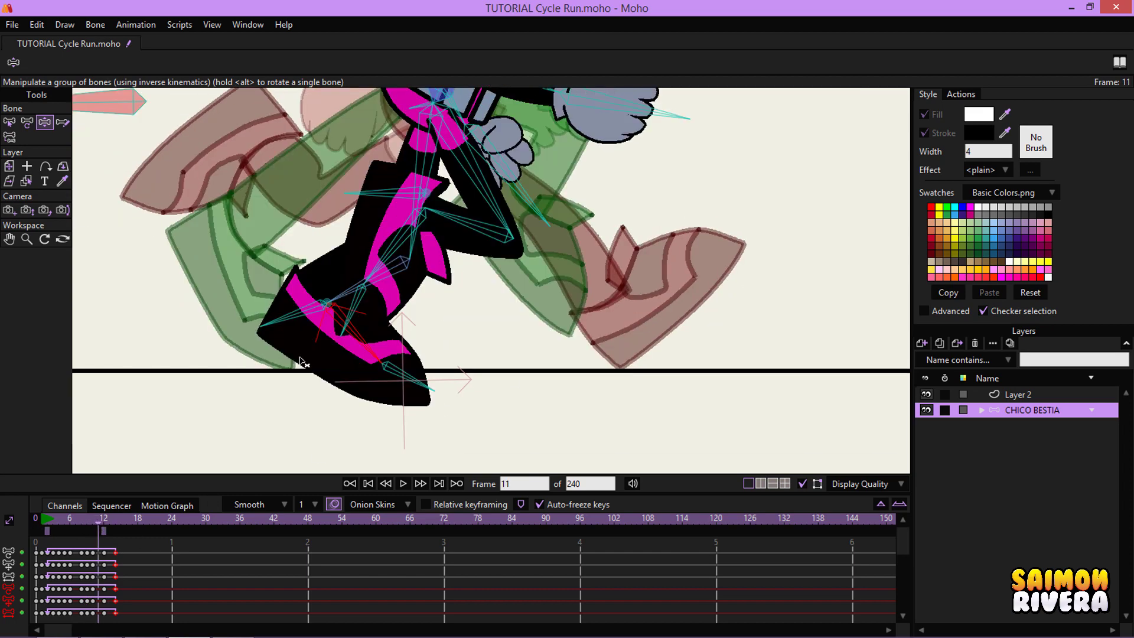
scroll(264, 295, "down", 2)
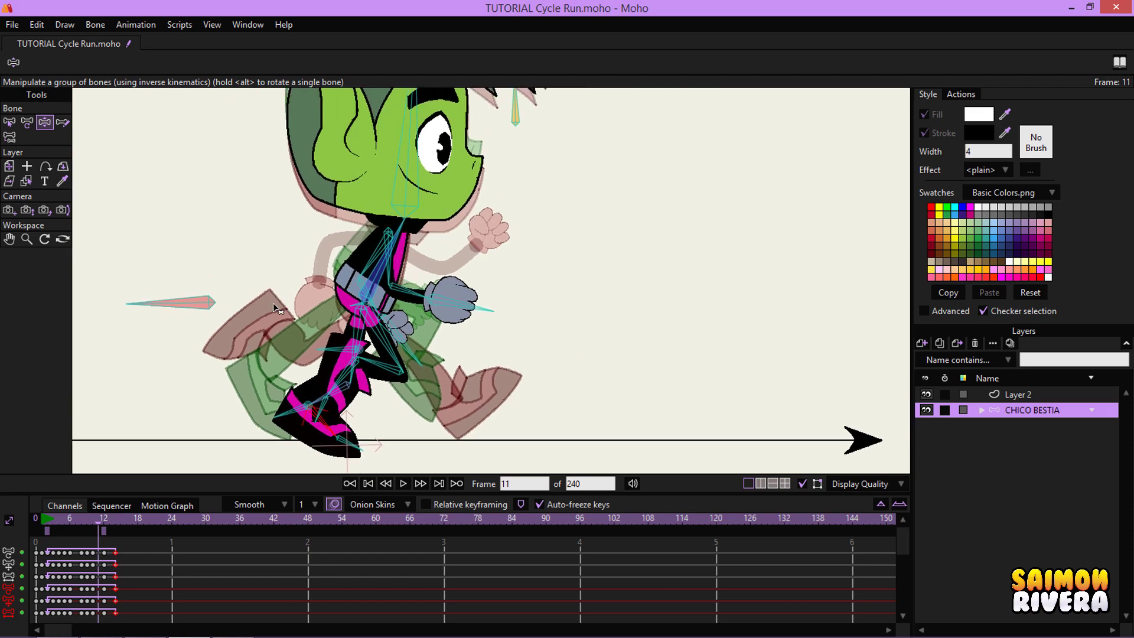
left_click(47, 532)
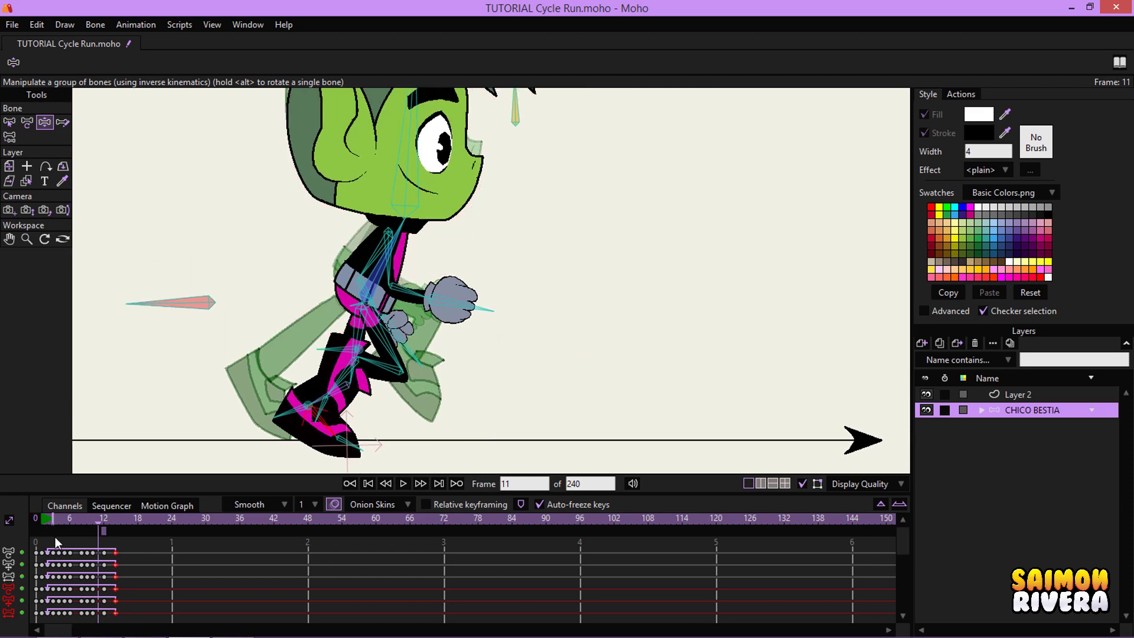
- At frame 11, raise the body with its control bone and angle the supporting foot to meet the ground line
scroll(510, 178, "up", 3)
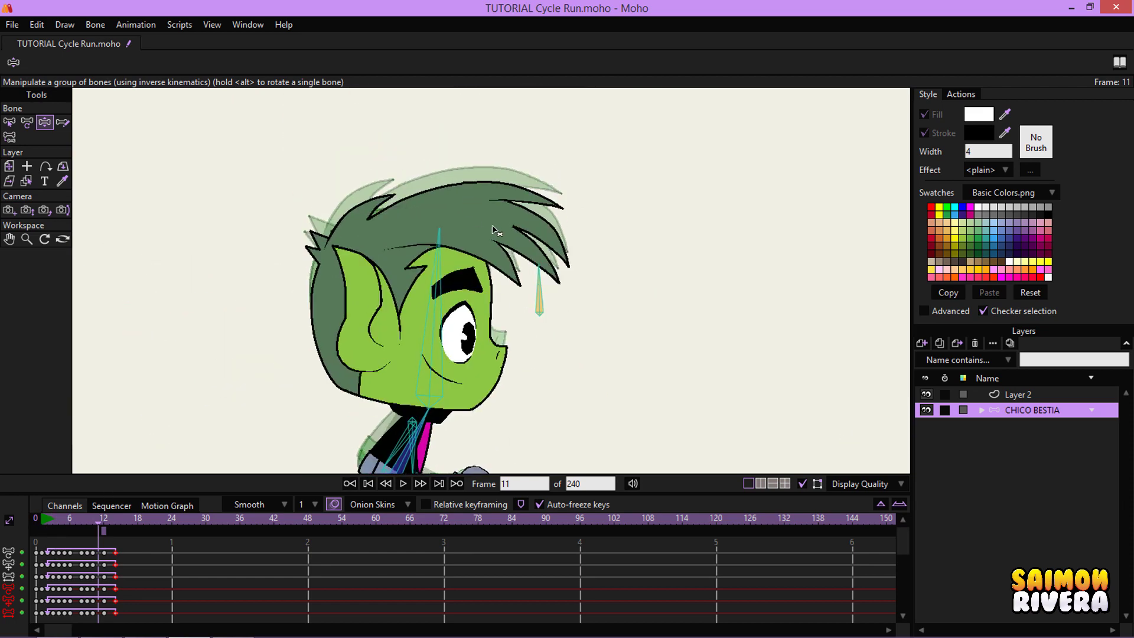
scroll(617, 229, "down", 1)
scroll(597, 283, "down", 1)
scroll(597, 282, "up", 1)
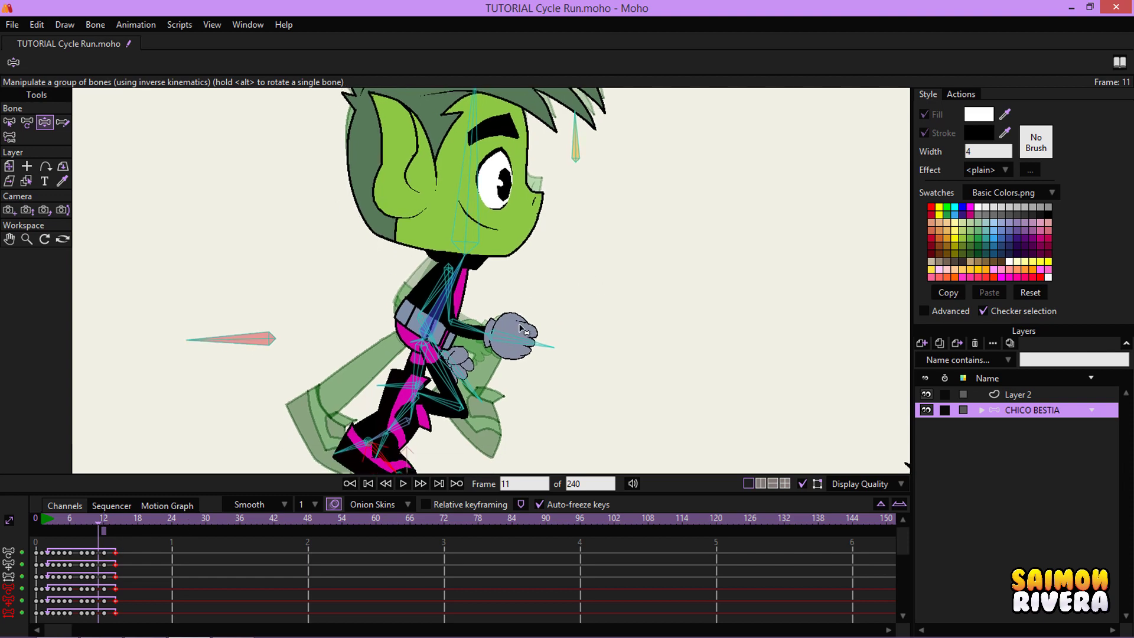
scroll(346, 327, "down", 2)
scroll(299, 345, "up", 1)
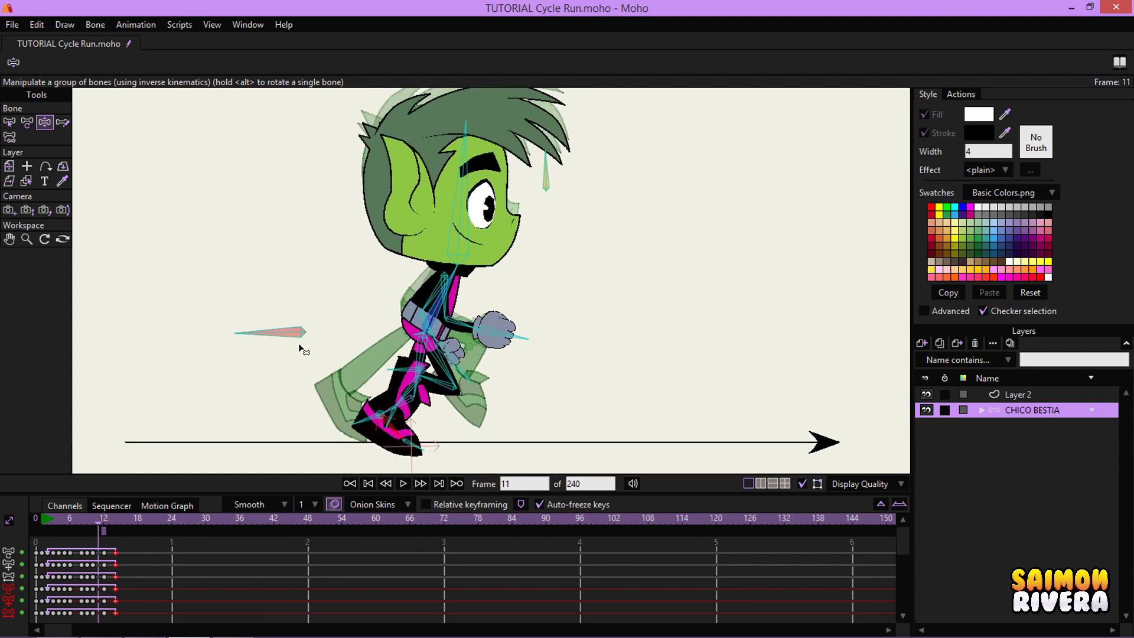
scroll(339, 332, "up", 2)
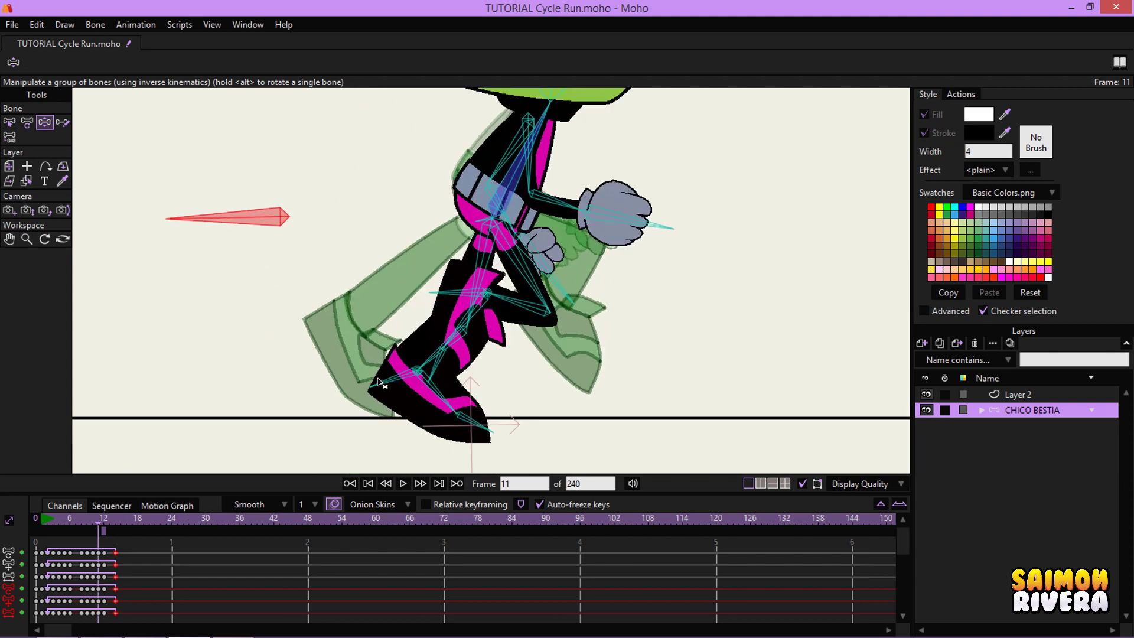
scroll(384, 376, "up", 1)
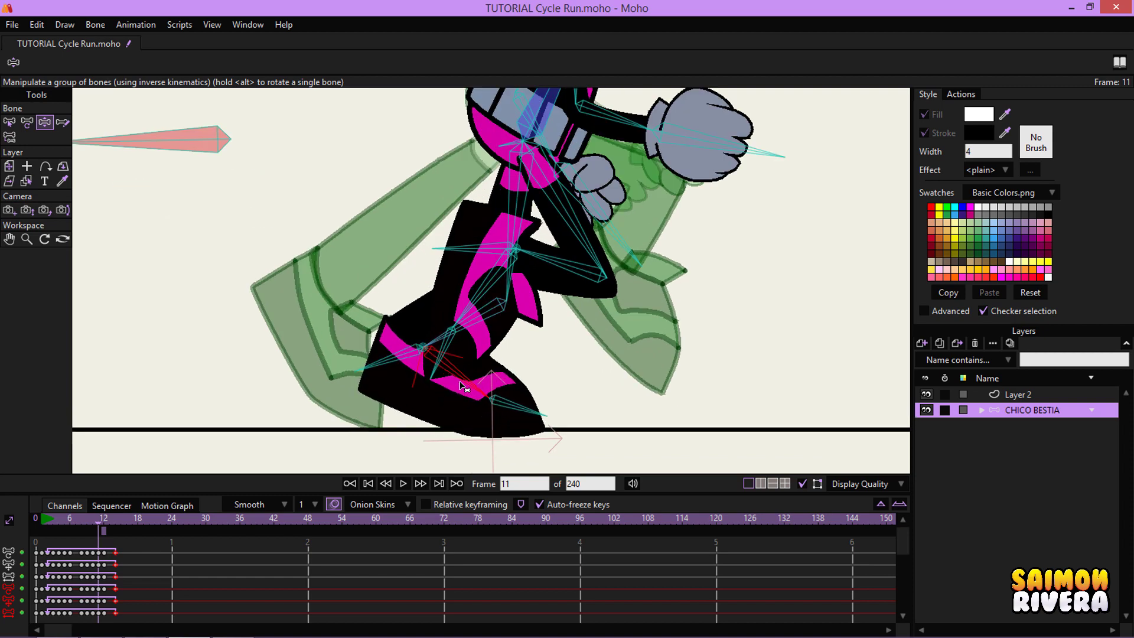
left_click_drag(463, 383, 462, 381)
- Check the poses at frames 12, 13 and 14 against the onion skin and the ground line
scroll(524, 375, "down", 2)
left_click_drag(673, 329, 534, 415)
left_click_drag(535, 361, 532, 349)
left_click(103, 520)
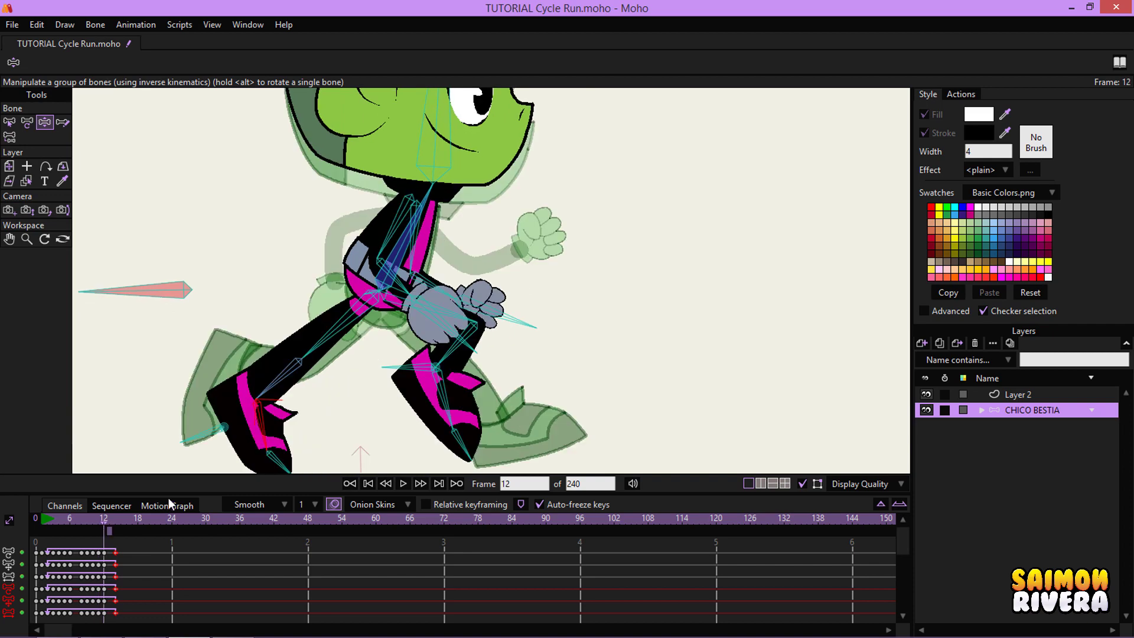
left_click(108, 520)
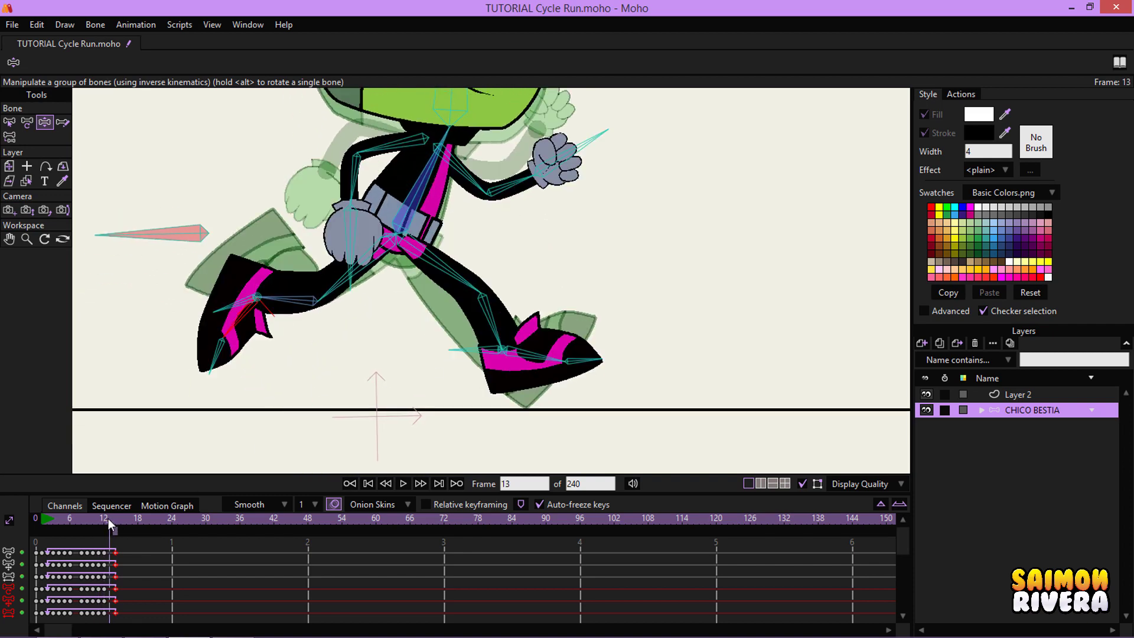
left_click(116, 518)
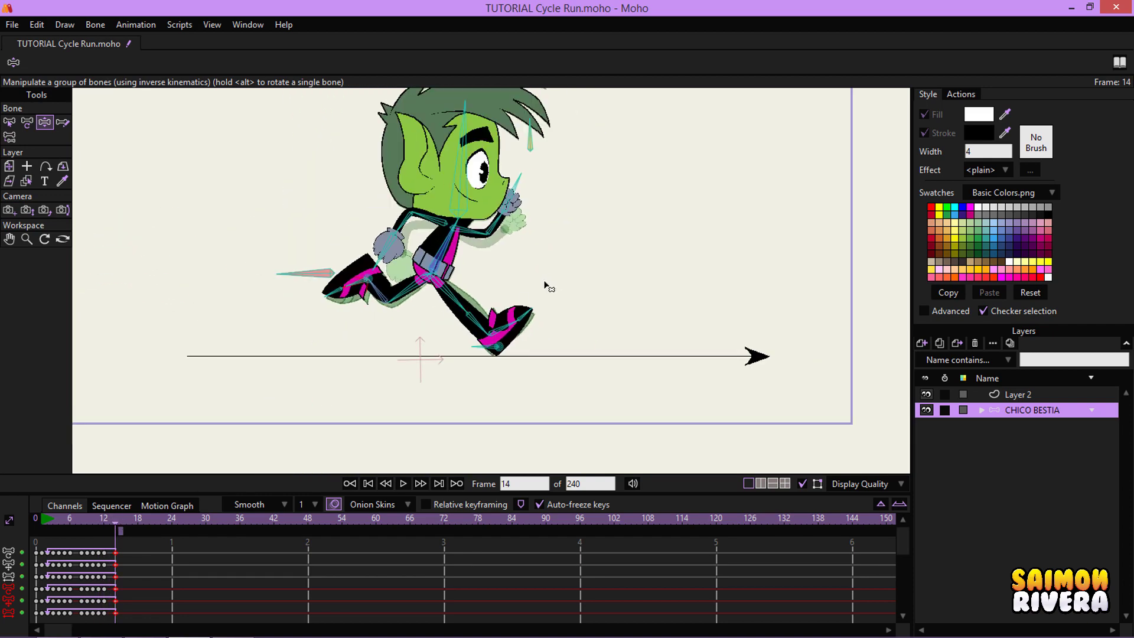
- Turn off onion skins, play the cycle from frame 1, and hide the Layer 2 ground line
left_click(335, 504)
left_click(44, 520)
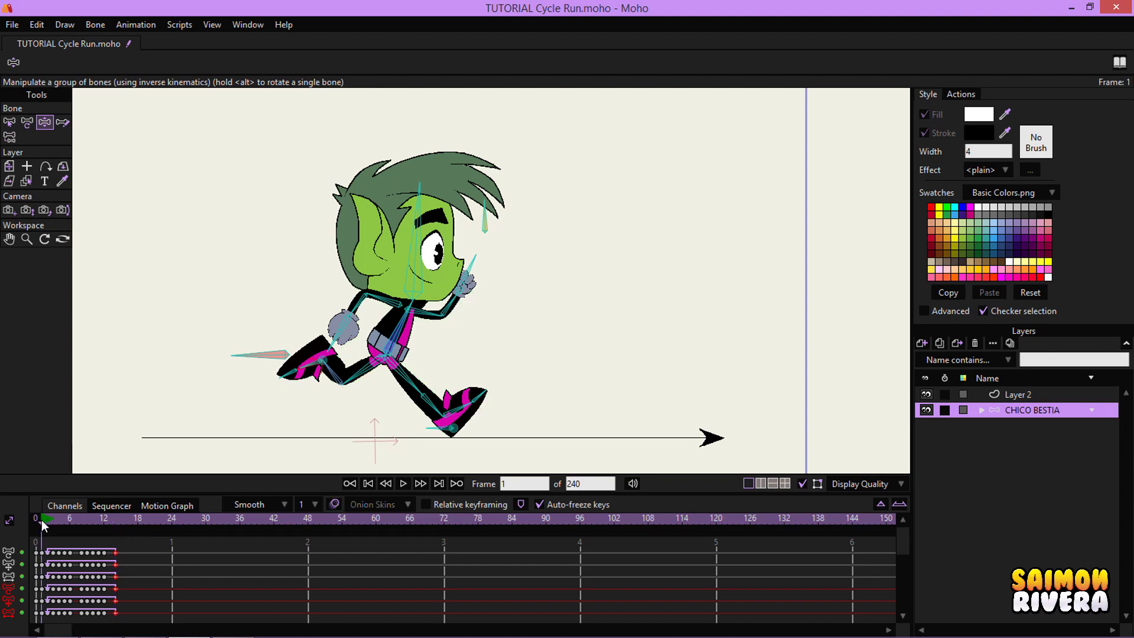
left_click(405, 484)
left_click(927, 395)
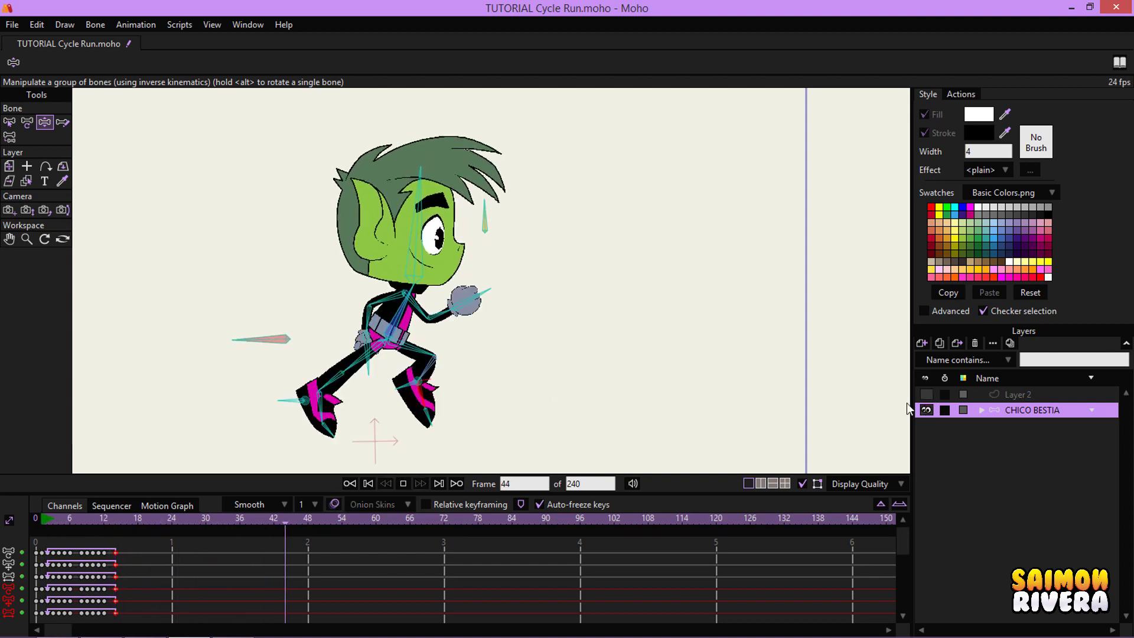
scroll(604, 339, "down", 2)
scroll(587, 341, "up", 1)
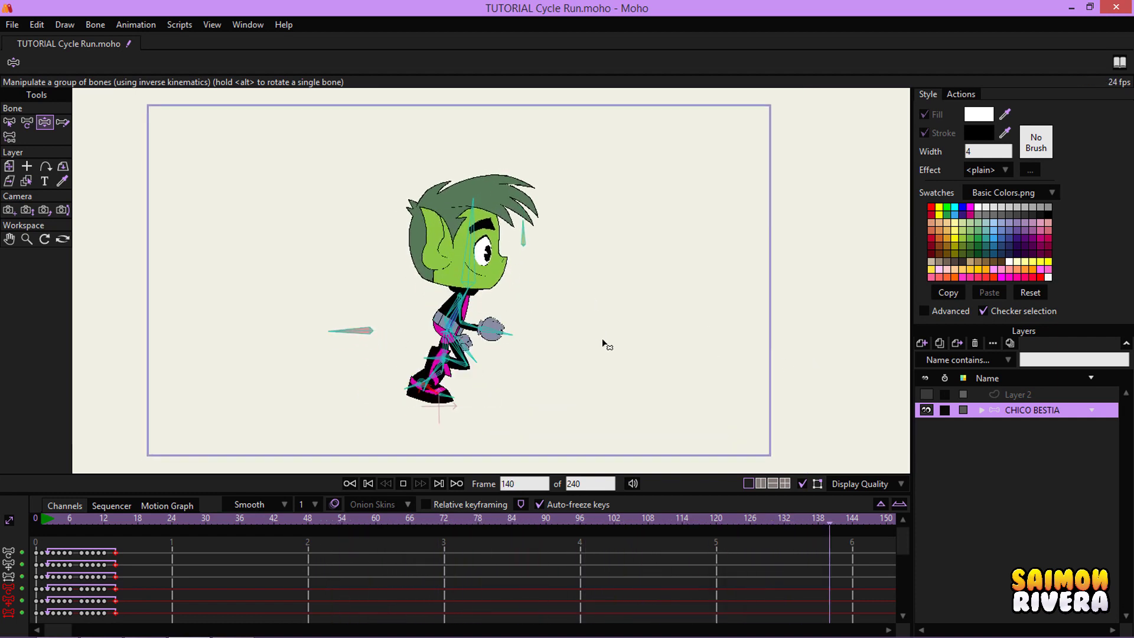
left_click(402, 483)
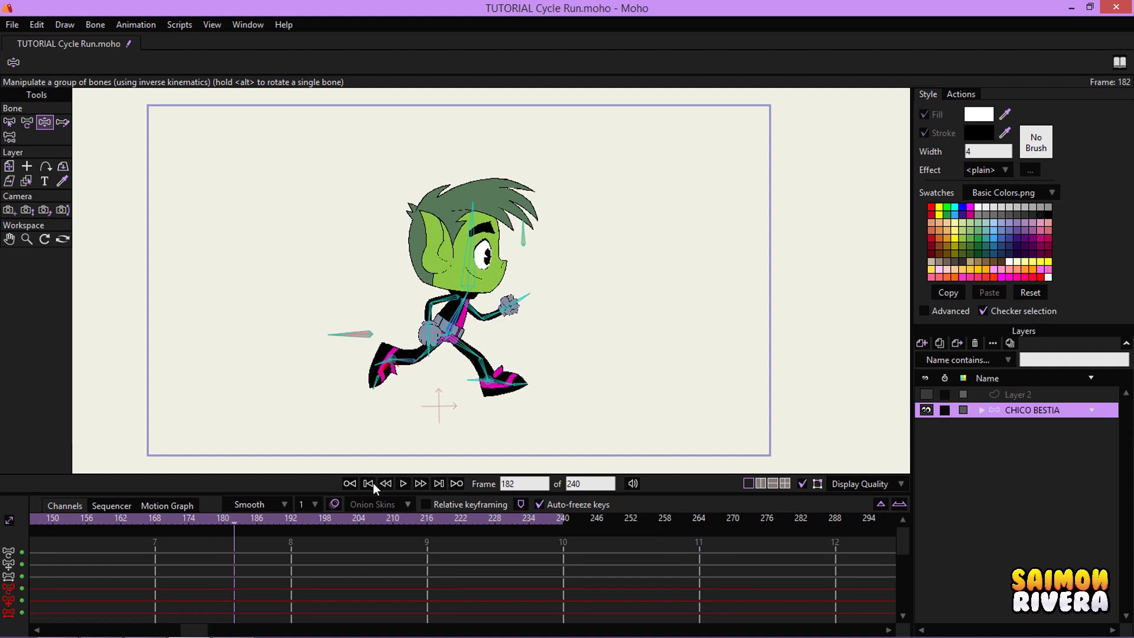
left_click(369, 483)
- Try to slow the run by spacing its keyframes two frames apart, extending the cycle to frame 23
scroll(390, 397, "up", 1)
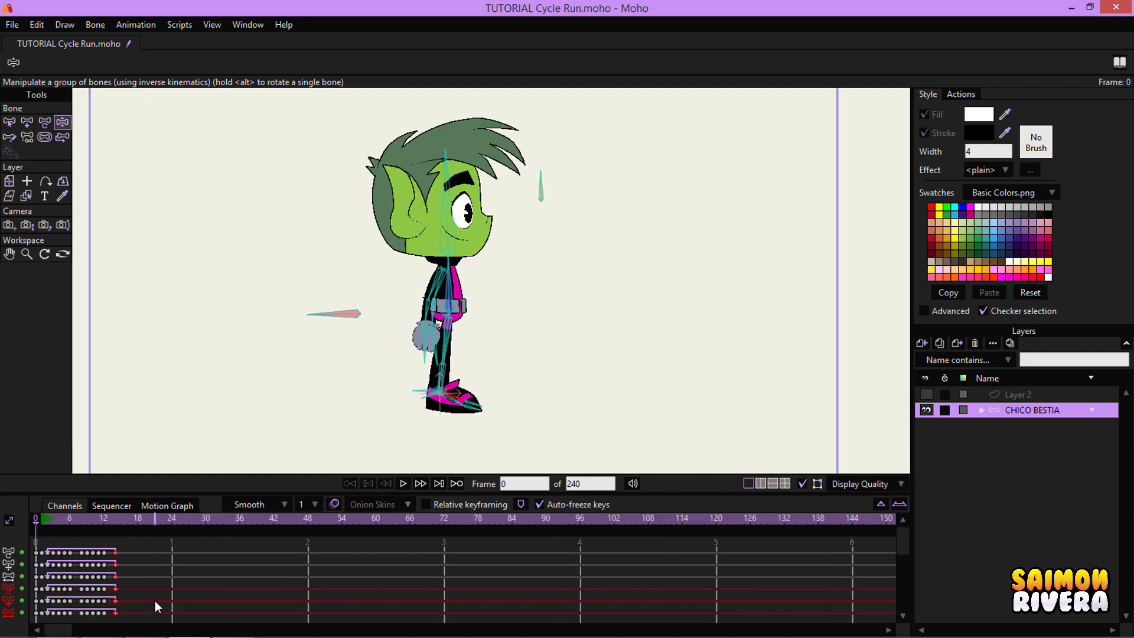
left_click_drag(120, 604, 53, 554)
left_click_drag(132, 612, 56, 550)
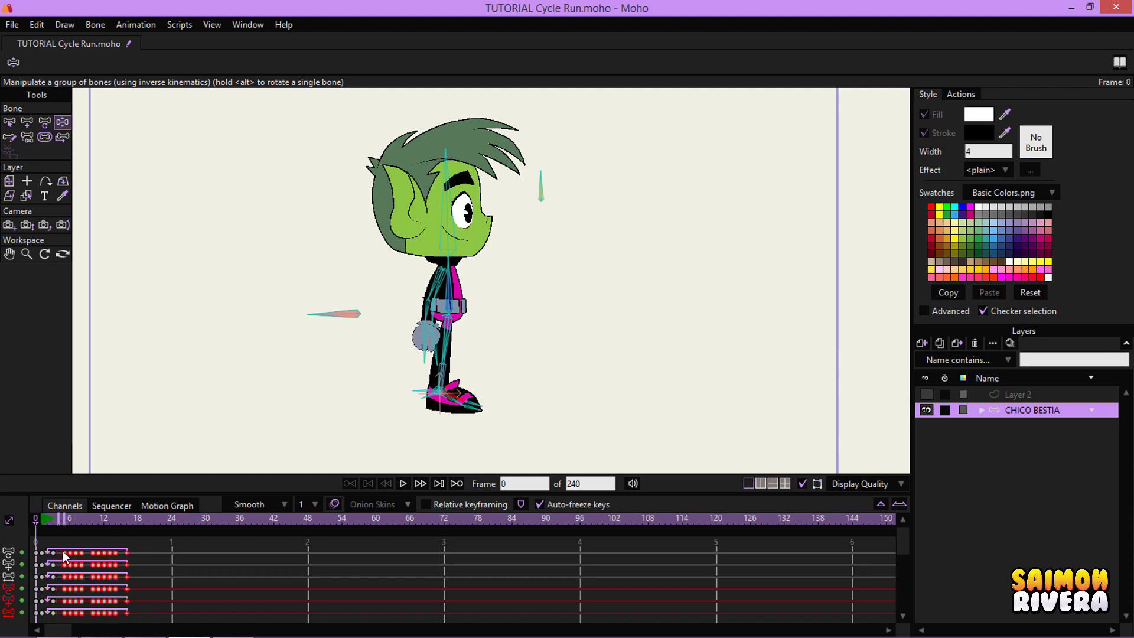
left_click_drag(145, 610, 84, 552)
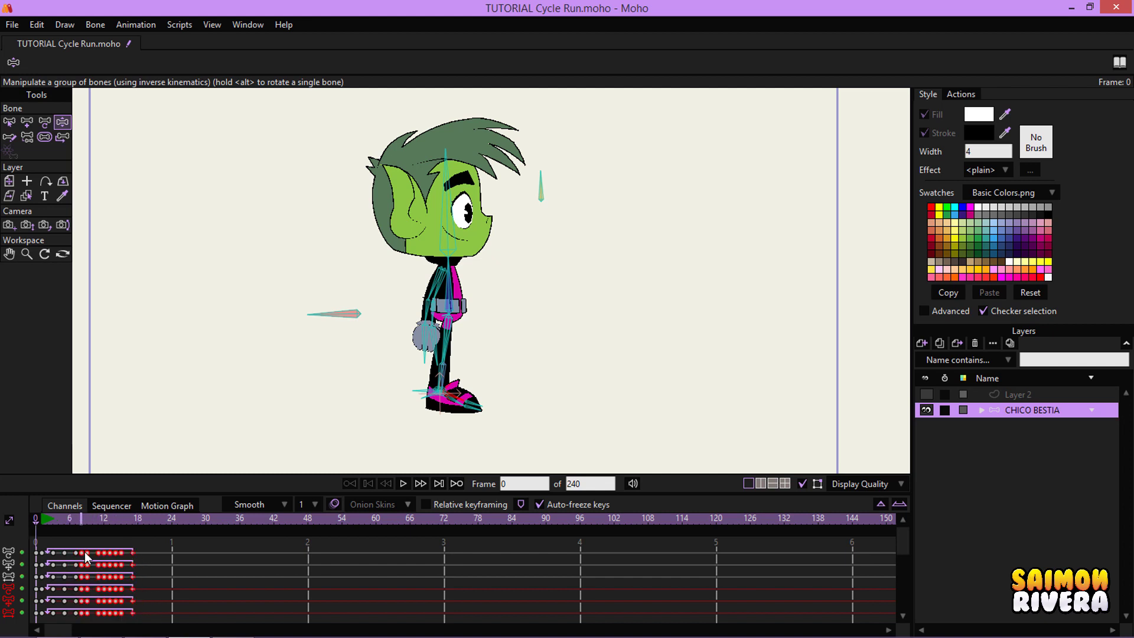
left_click_drag(156, 614, 94, 554)
left_click_drag(160, 611, 149, 552)
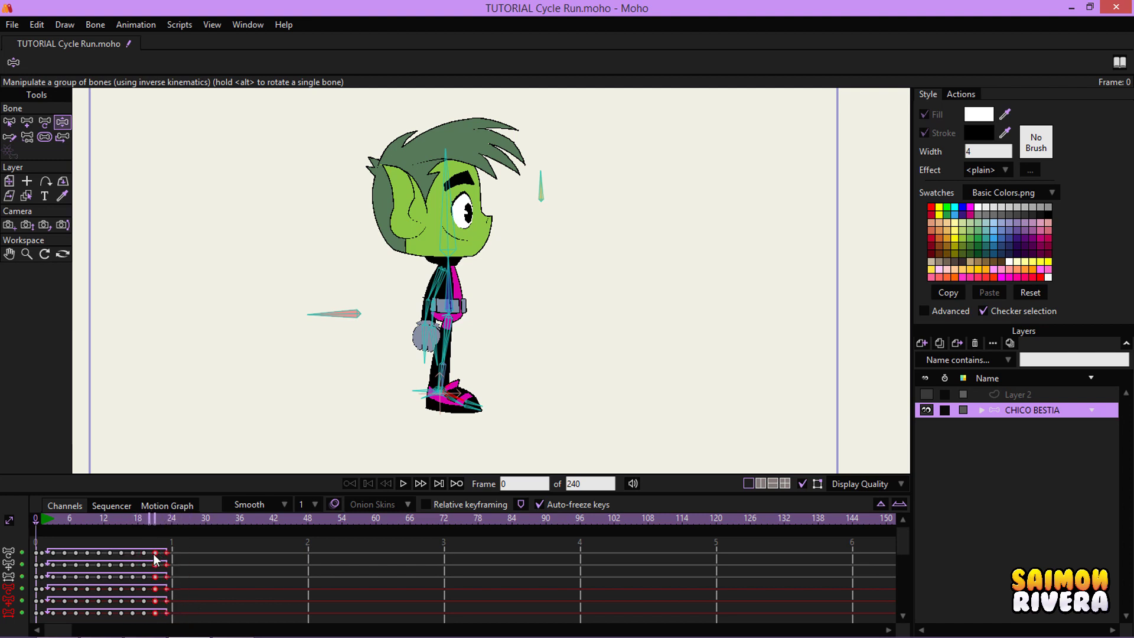
- Play the slowed cycle, delete the stray keyframes around frames 129 to 132, and return to frame 0
left_click(402, 483)
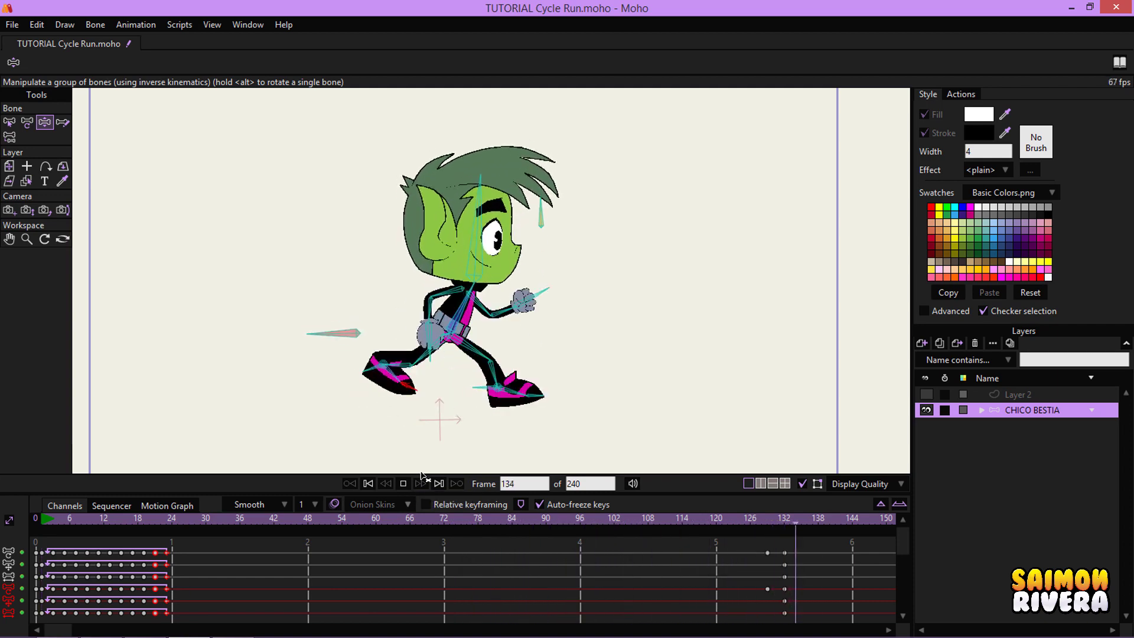
left_click(395, 484)
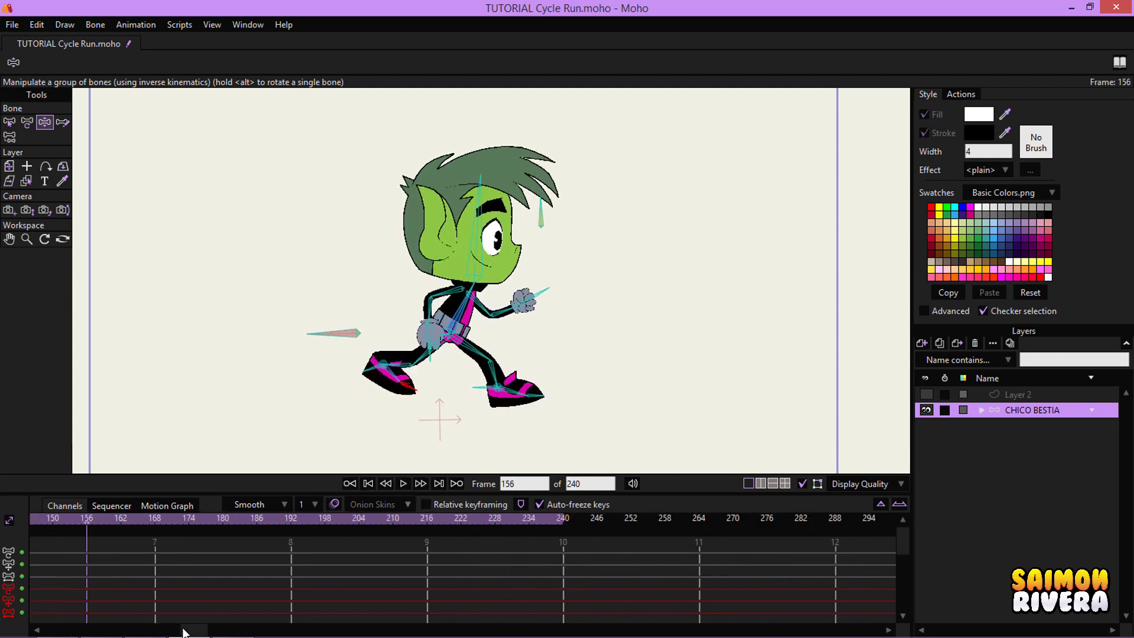
left_click_drag(185, 630, 130, 620)
left_click_drag(242, 547, 302, 622)
key("Delete")
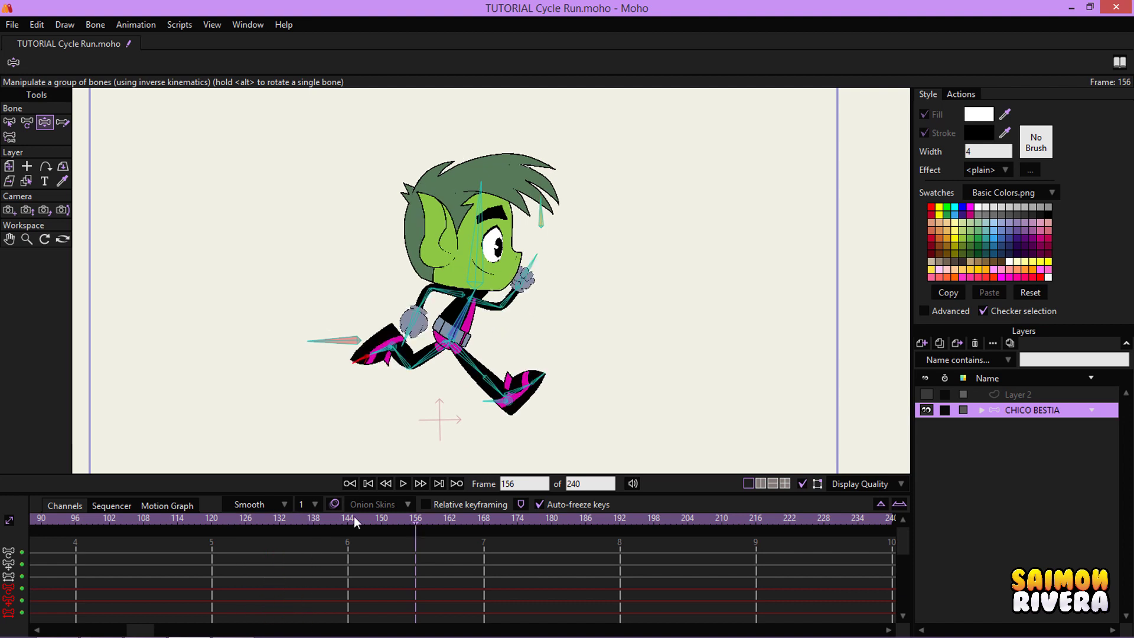
left_click(350, 484)
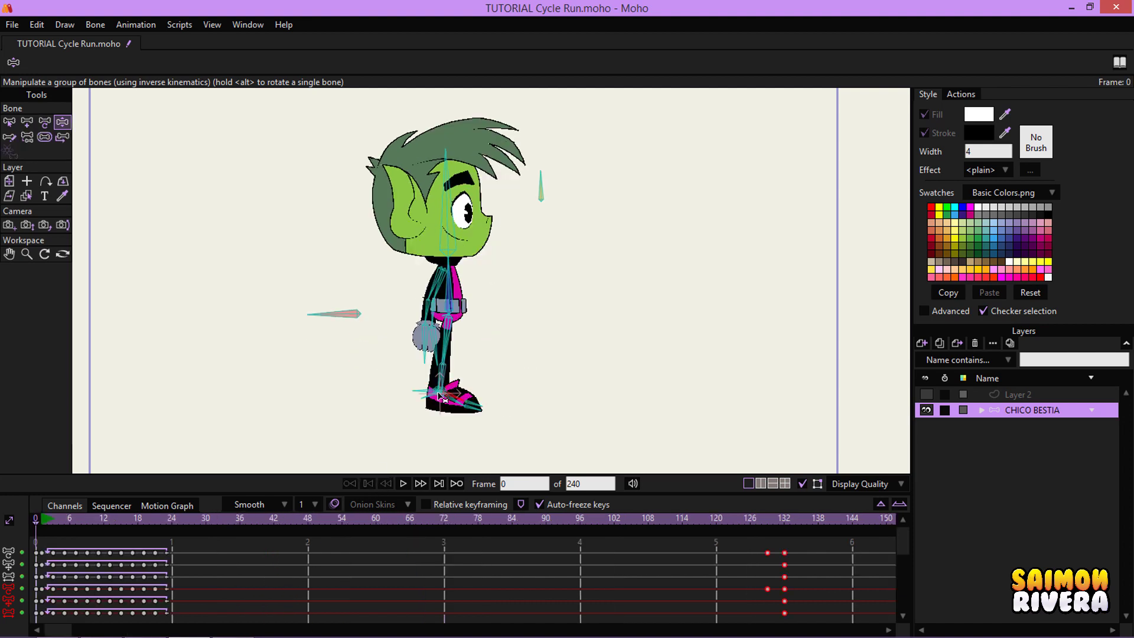
- Undo the stray keyframe deletion and all keyframe spacing changes, back to the original cycle ending at frame 14
key("ctrl+z")
key("ctrl+z")
key("ctrl+z")
key("ctrl+z")
key("ctrl+z")
key("ctrl+z")
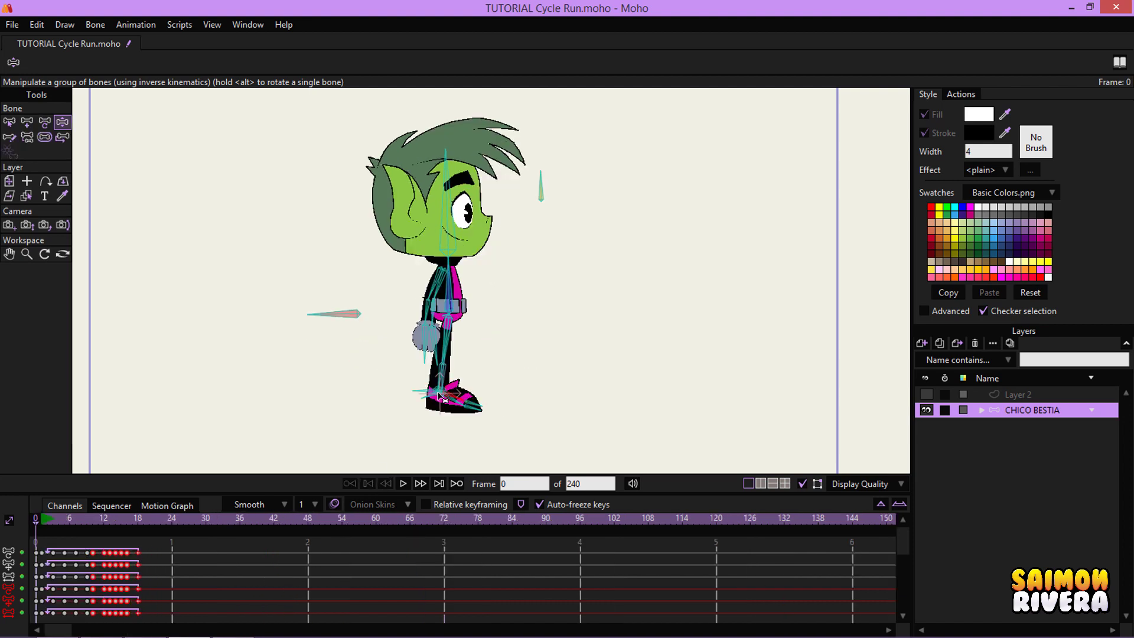
key("ctrl+z")
key("ctrl+z")
key("ctrl+z")
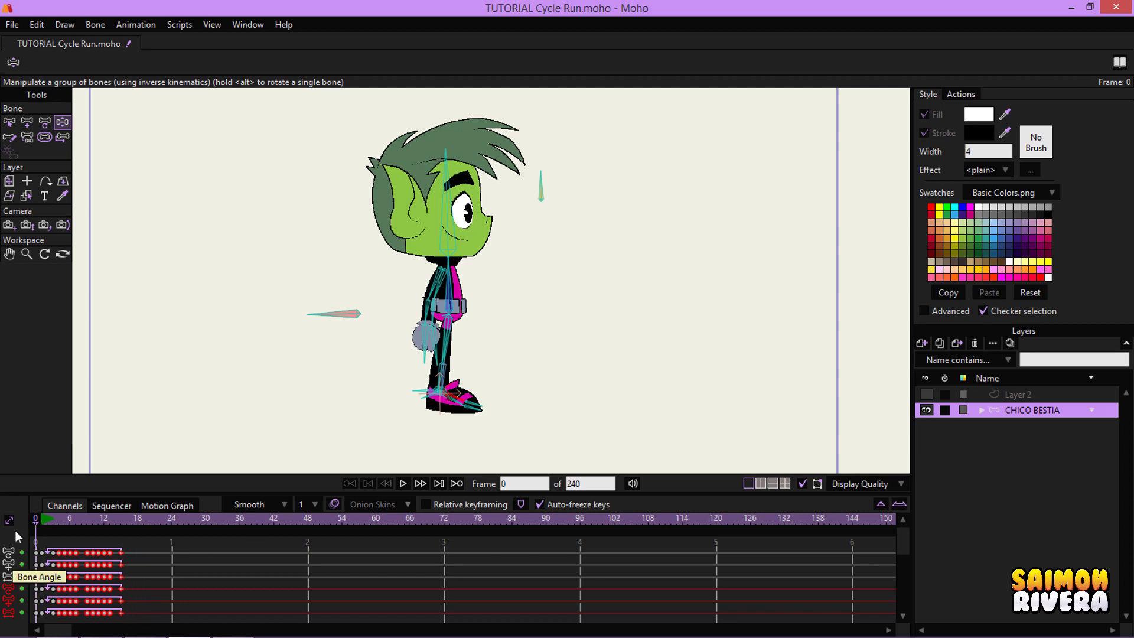
left_click(409, 484)
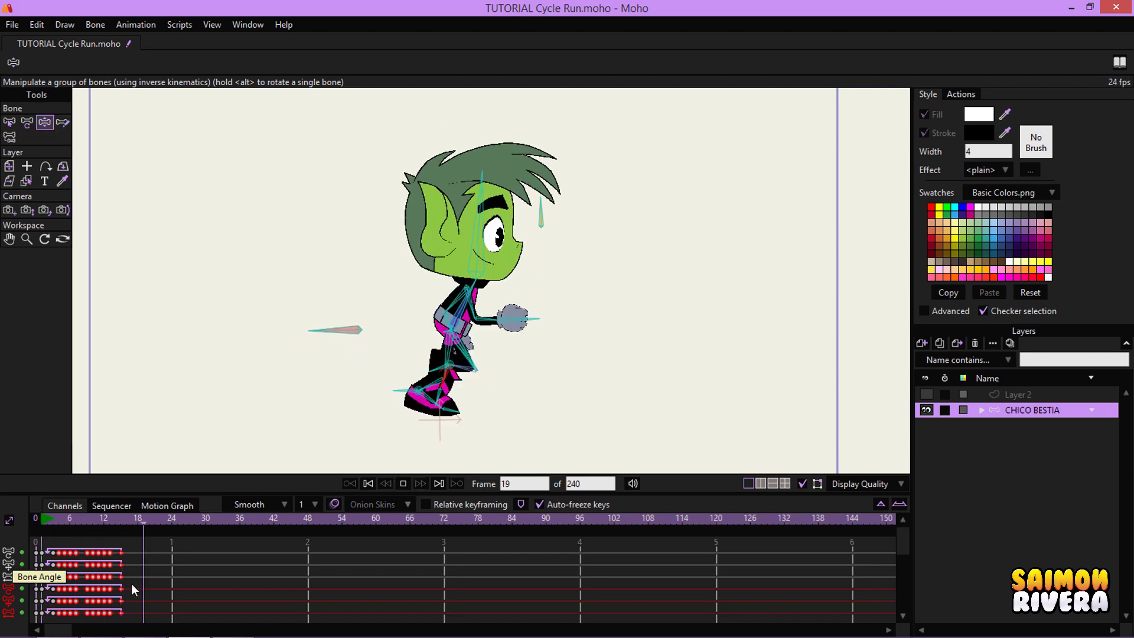
left_click(403, 483)
key("ctrl+z")
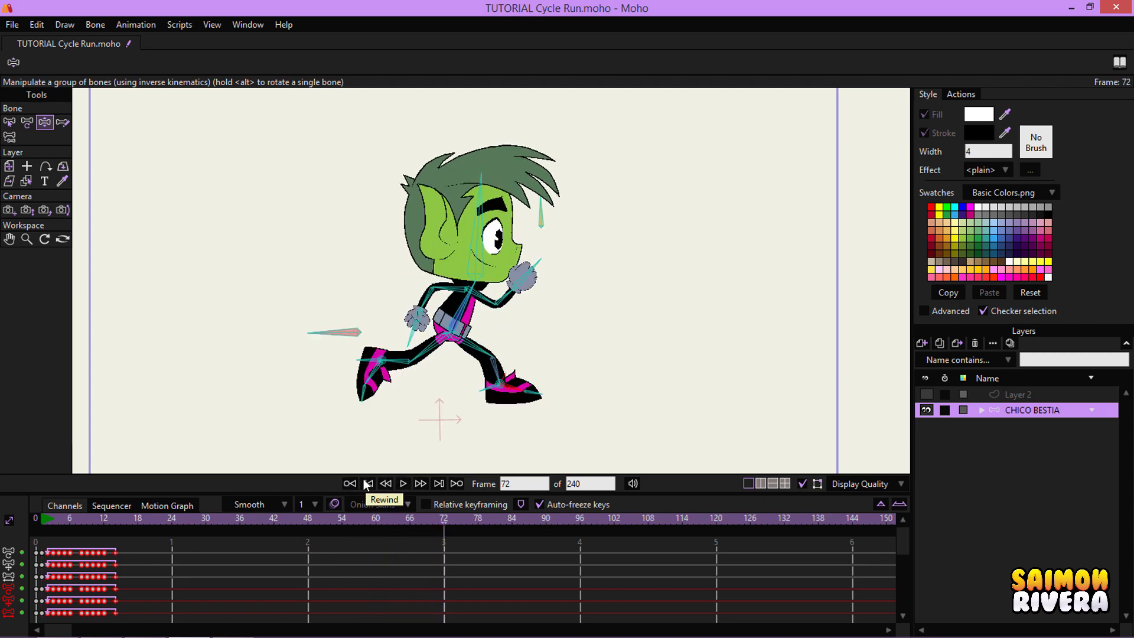
- Preview the looping run cycle with the bone overlay temporarily hidden, and return to frame 0
left_click(46, 531)
left_click(403, 483)
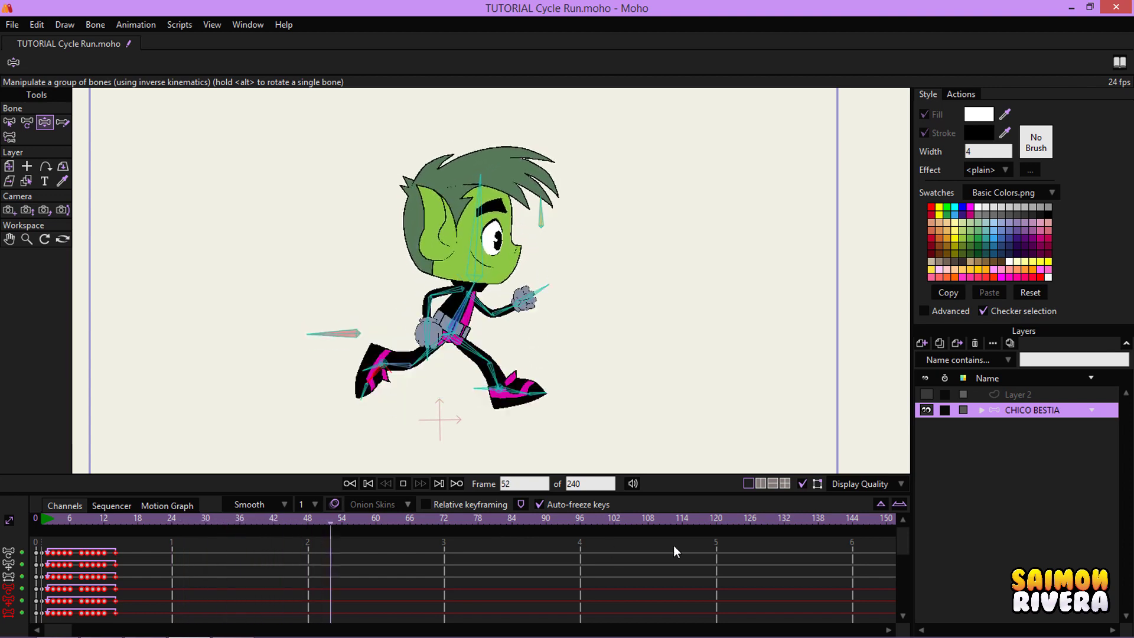
left_click(800, 485)
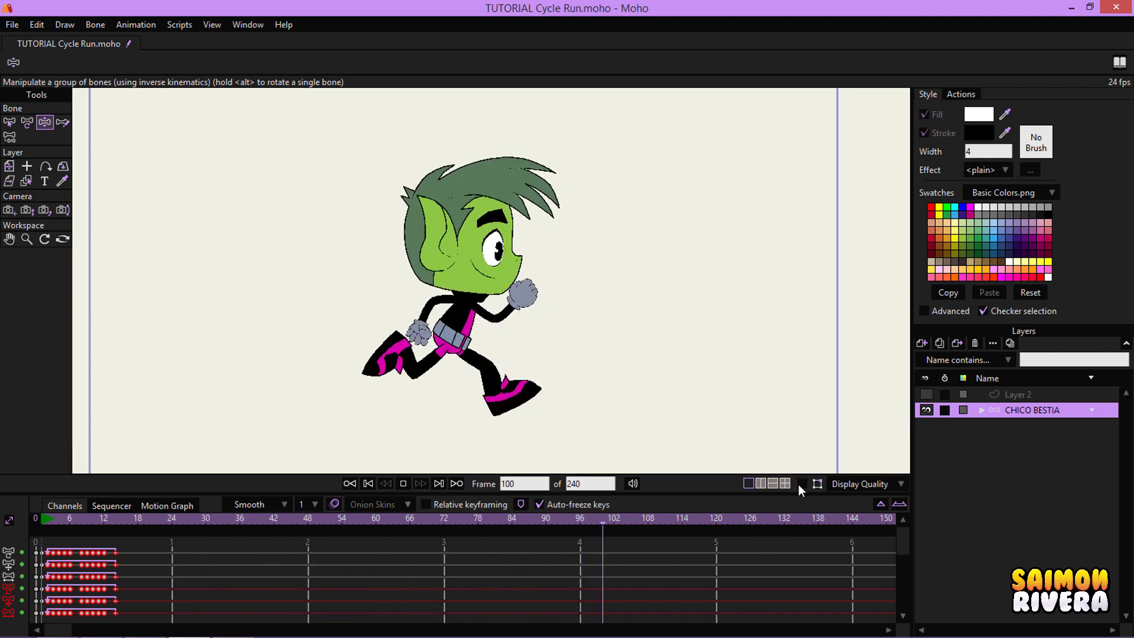
scroll(515, 272, "down", 2)
scroll(516, 270, "up", 1)
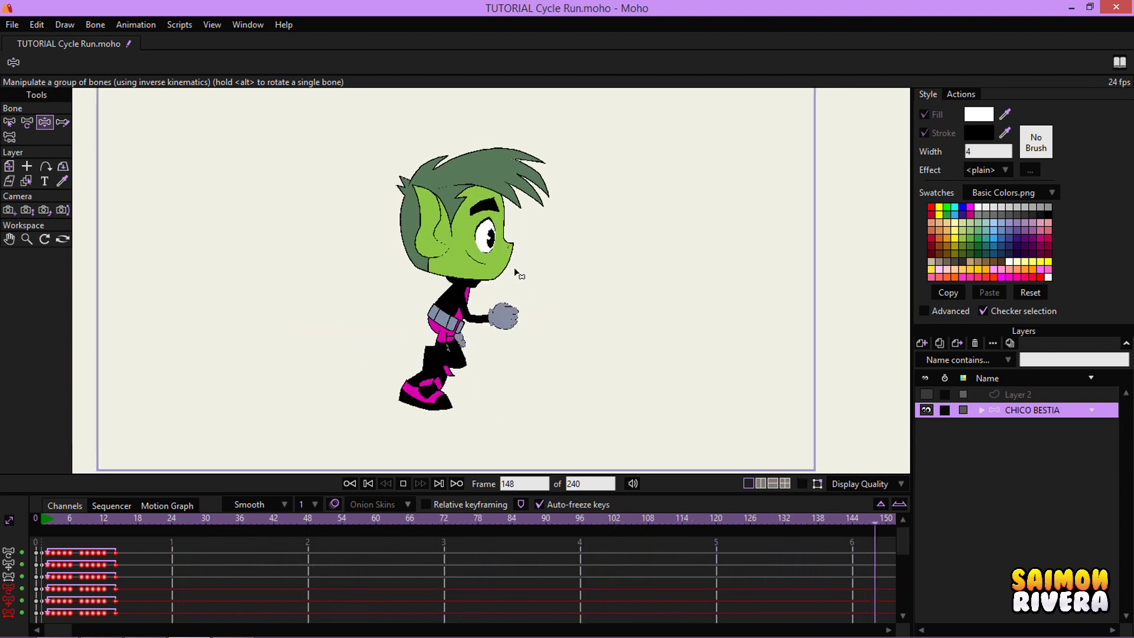
left_click(802, 484)
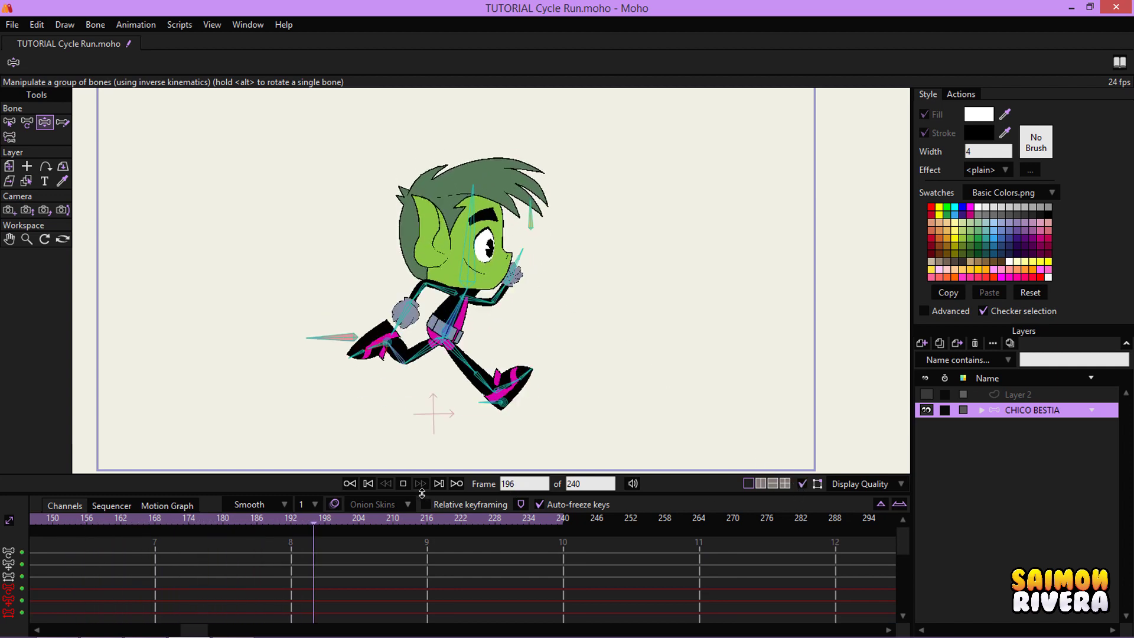
left_click(927, 410)
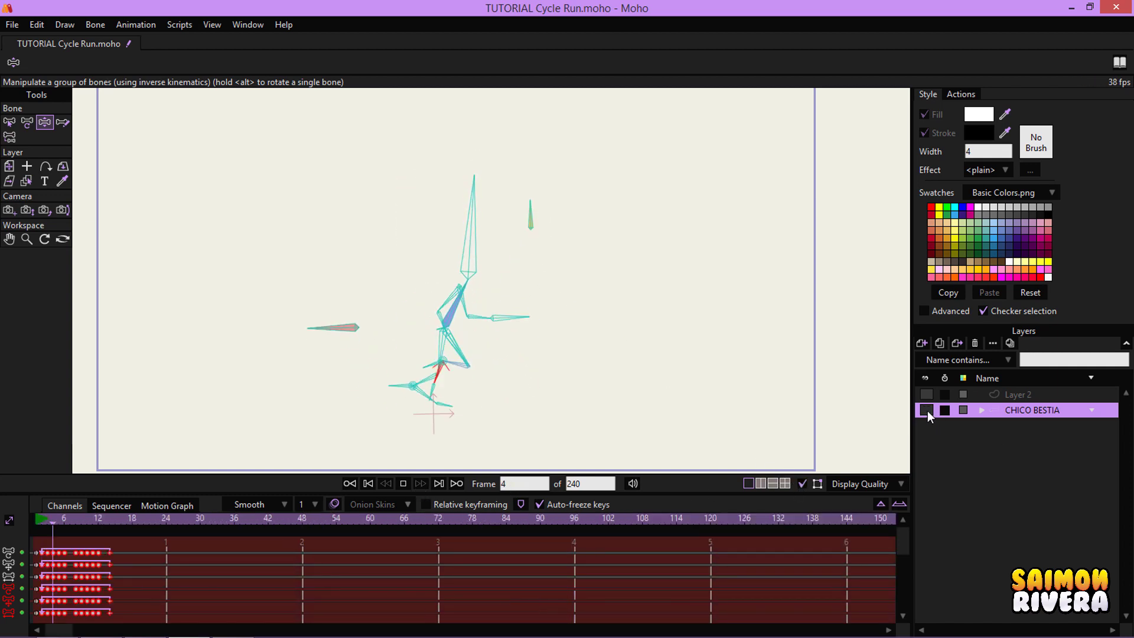
left_click(926, 410)
left_click(402, 483)
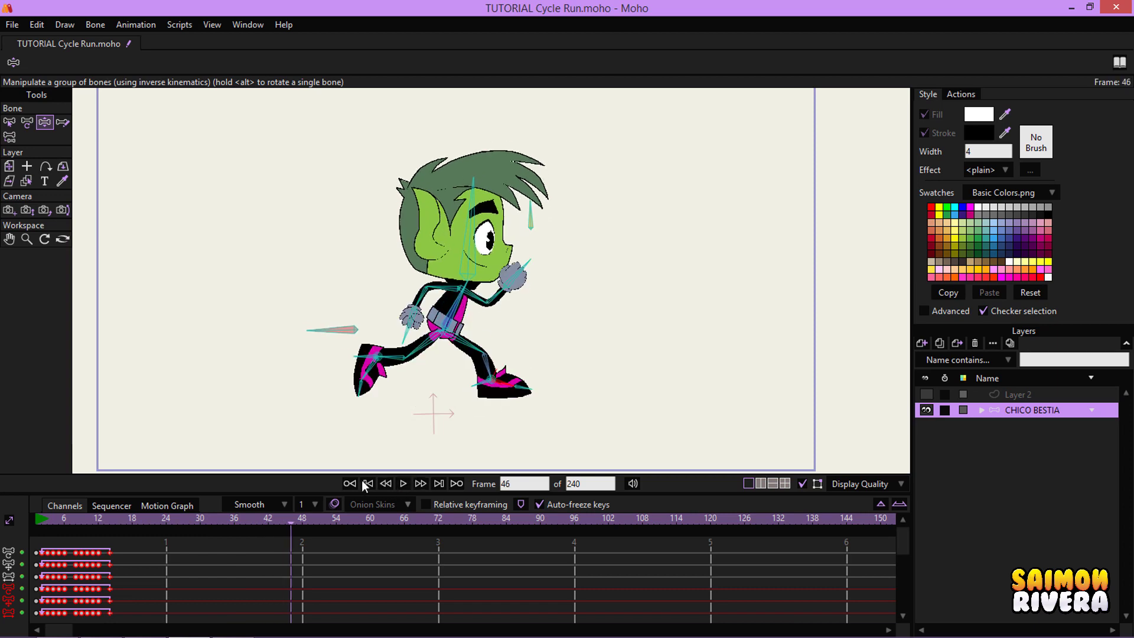
left_click(368, 484)
- Return to frame 0, select head bone B2, and enable Bone dynamics in its bone constraints
left_click_drag(555, 259, 566, 258)
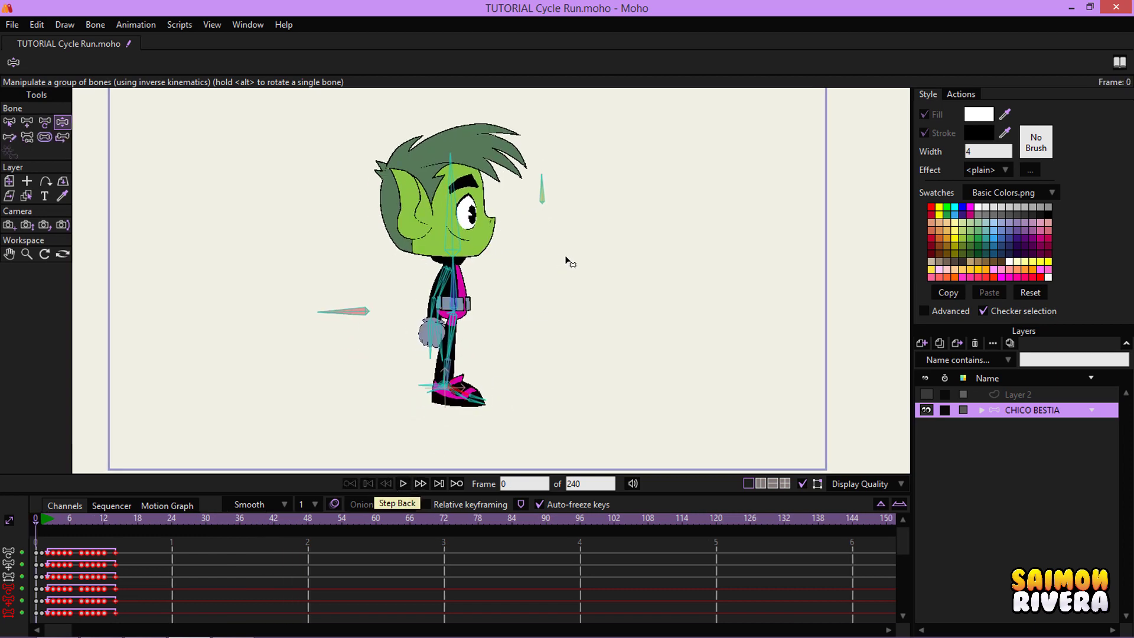
mouse_move(44, 523)
left_mouse_down()
mouse_move(127, 522)
mouse_move(37, 532)
left_mouse_up()
left_click(10, 121)
scroll(492, 216, "up", 2)
left_click(432, 227)
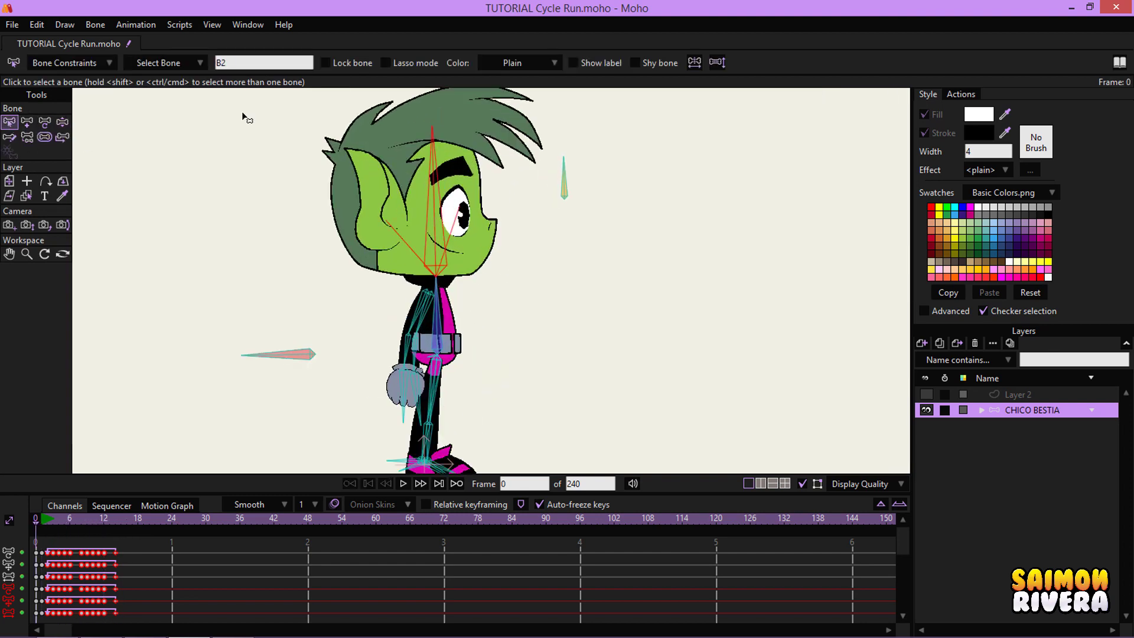
left_click(100, 64)
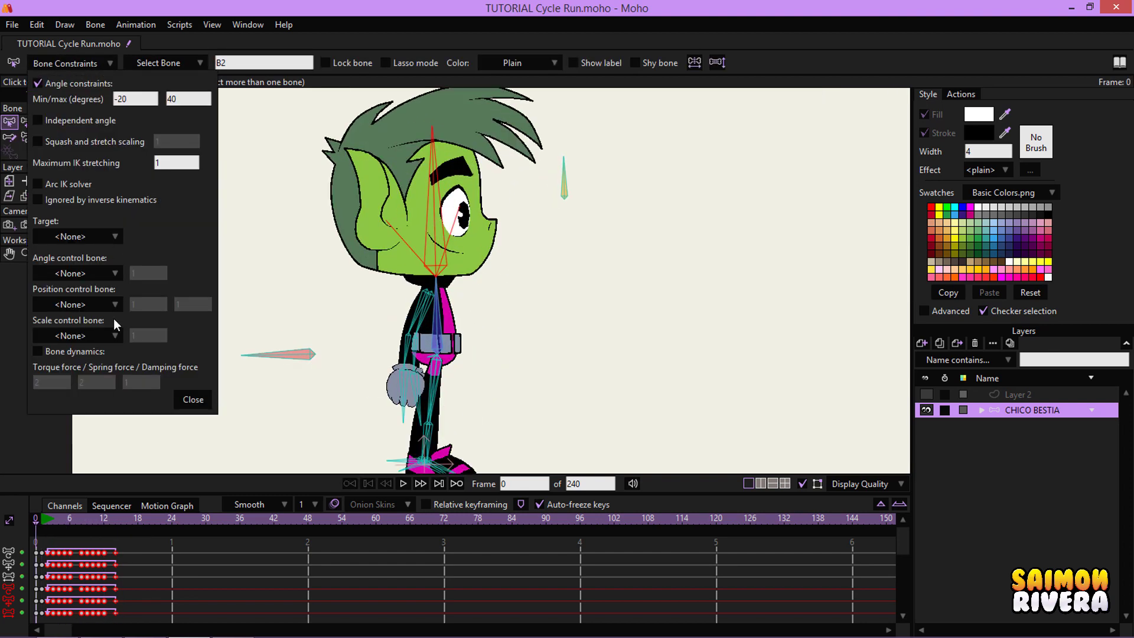
left_click(193, 399)
- Play the run cycle to check the head's motion, toggling the bone overlay off and on, and rewind to frame 0
scroll(457, 317, "down", 2)
left_click(404, 484)
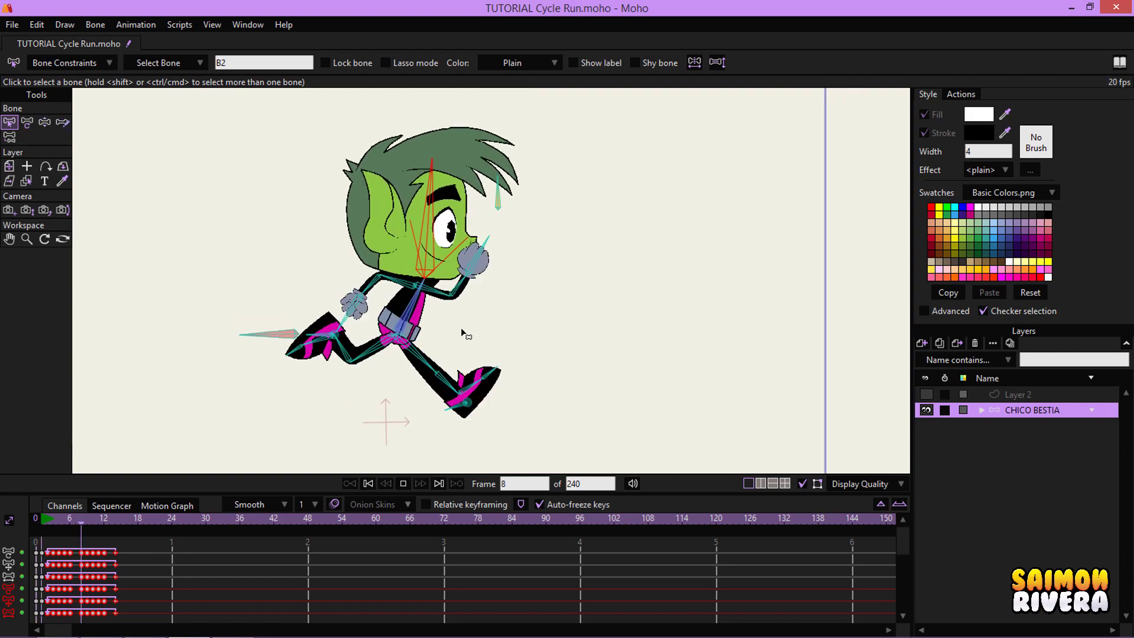
scroll(461, 157, "up", 2)
scroll(461, 157, "down", 2)
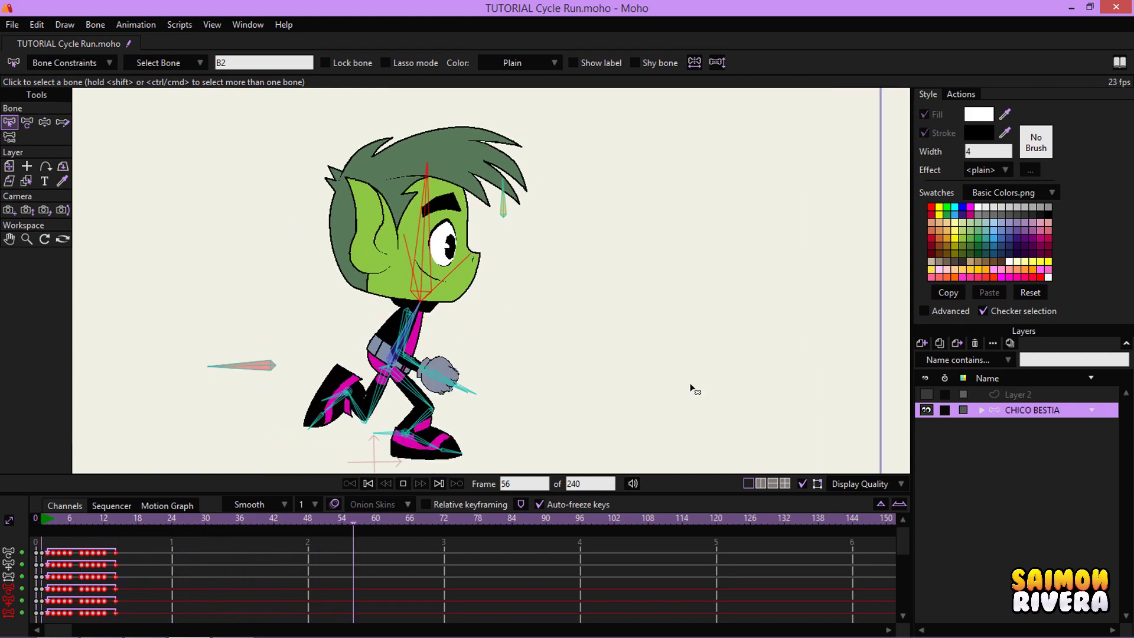
left_click(802, 483)
left_click(803, 484)
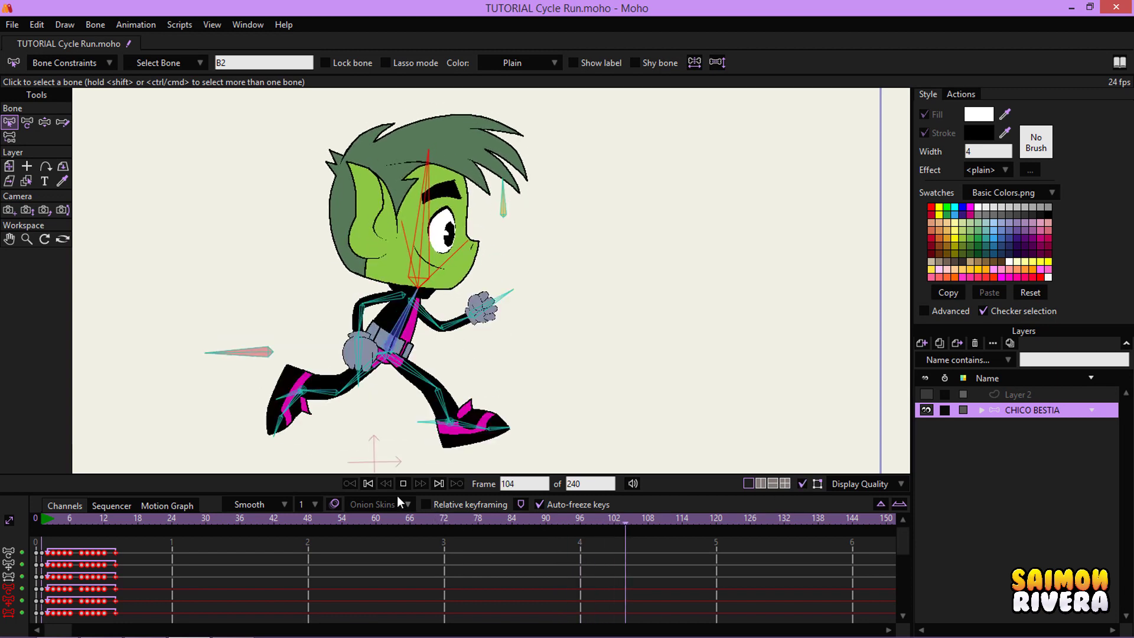
left_click(368, 483)
- Examine the selected head bone's keyframe channels and the Auto-freeze keys option in the timeline, staying at frame 0
scroll(169, 541, "down", 3)
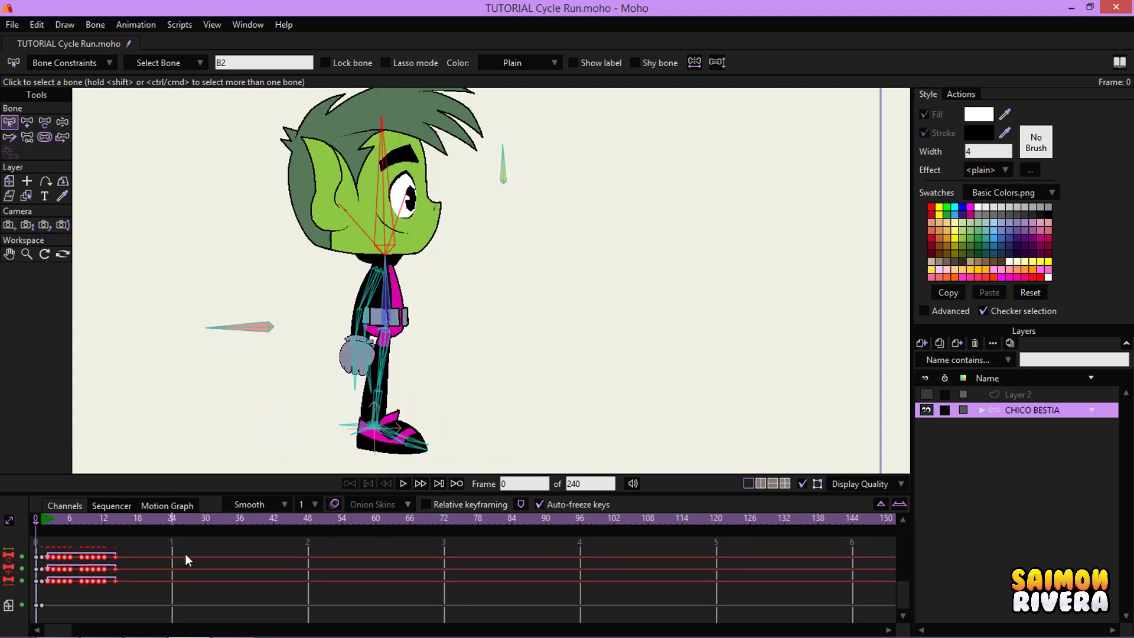
scroll(185, 554, "up", 3)
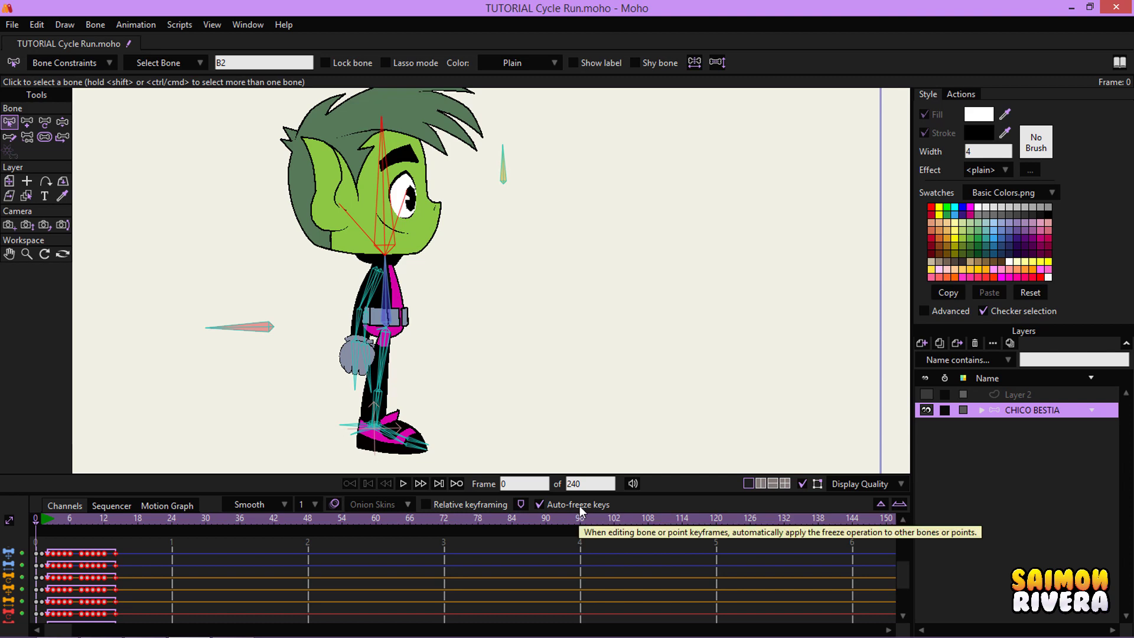
scroll(382, 570, "down", 3)
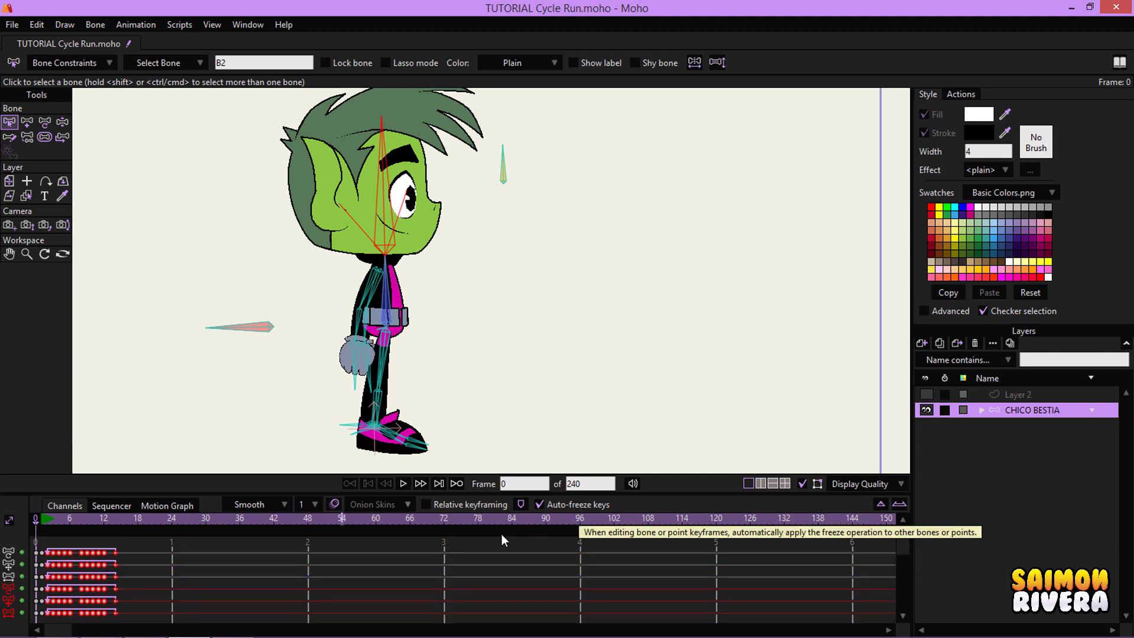
scroll(83, 572, "down", 5)
scroll(123, 583, "up", 5)
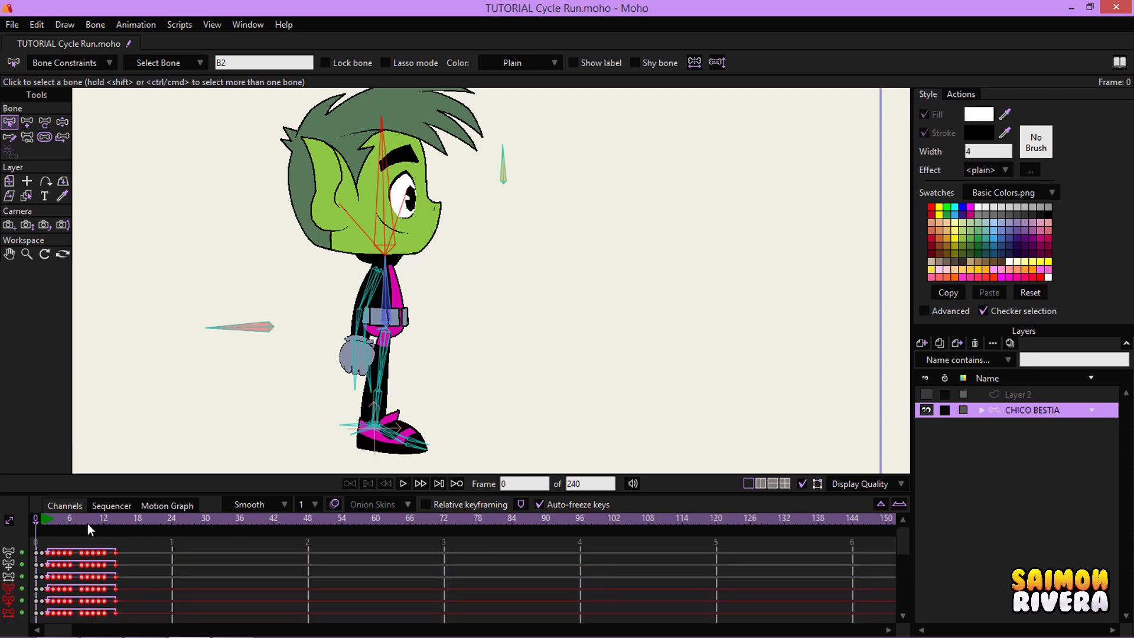
left_click_drag(88, 524, 9, 526)
scroll(578, 367, "down", 3)
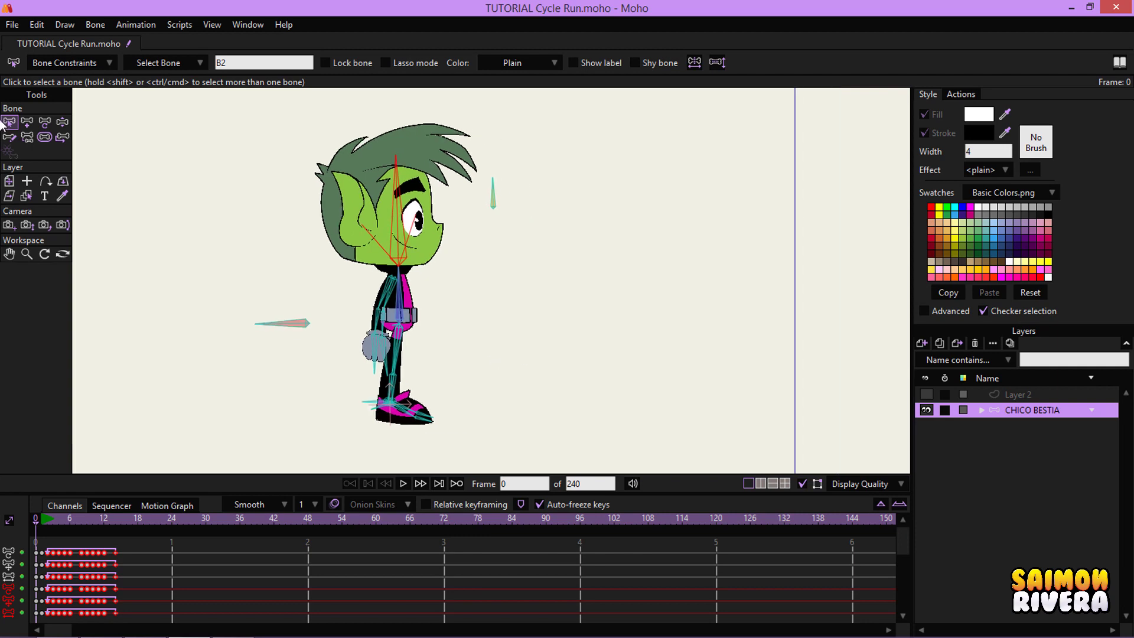
- Deselect the head bone, replay the run cycle with all bones unselected, and rewind to frame 0
left_click(191, 198)
left_click(404, 483)
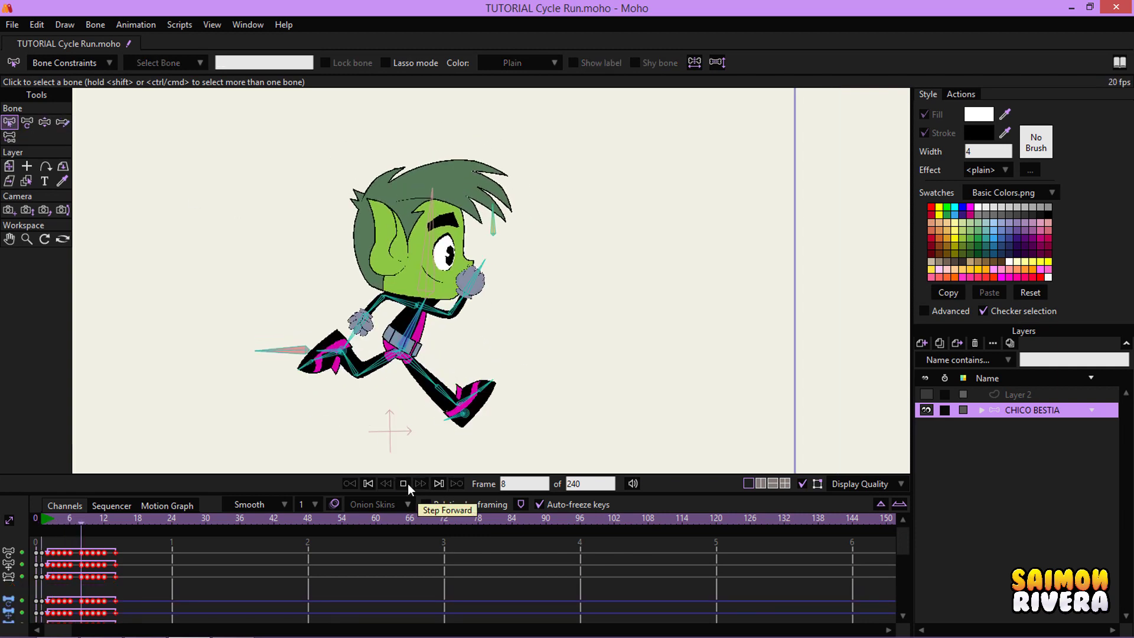
scroll(538, 294, "down", 2)
scroll(537, 294, "up", 3)
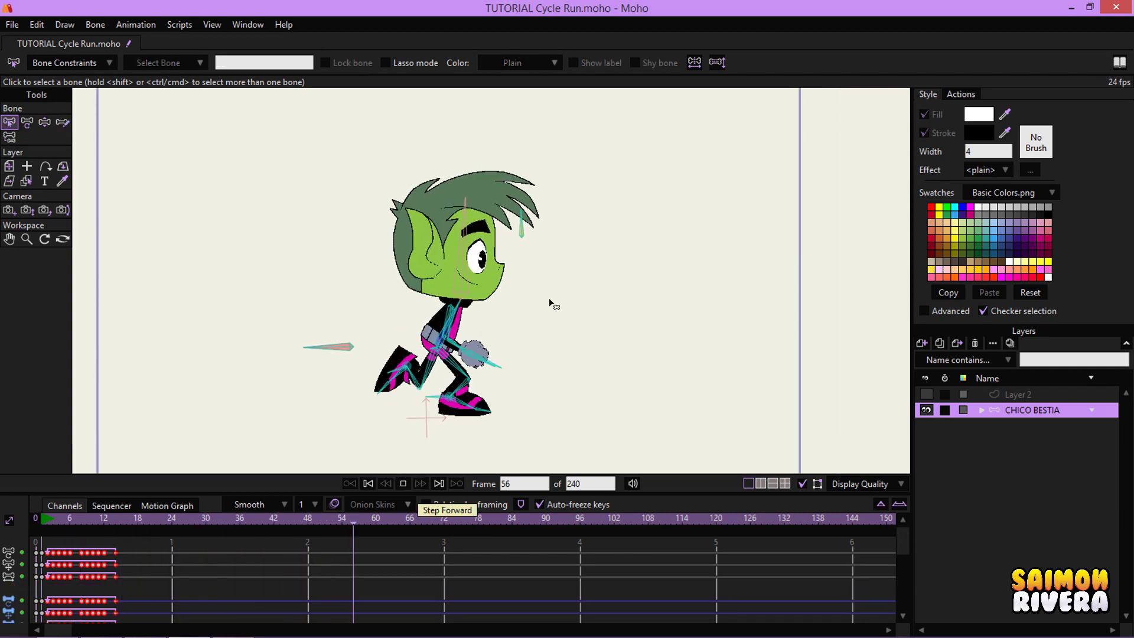
left_click(403, 483)
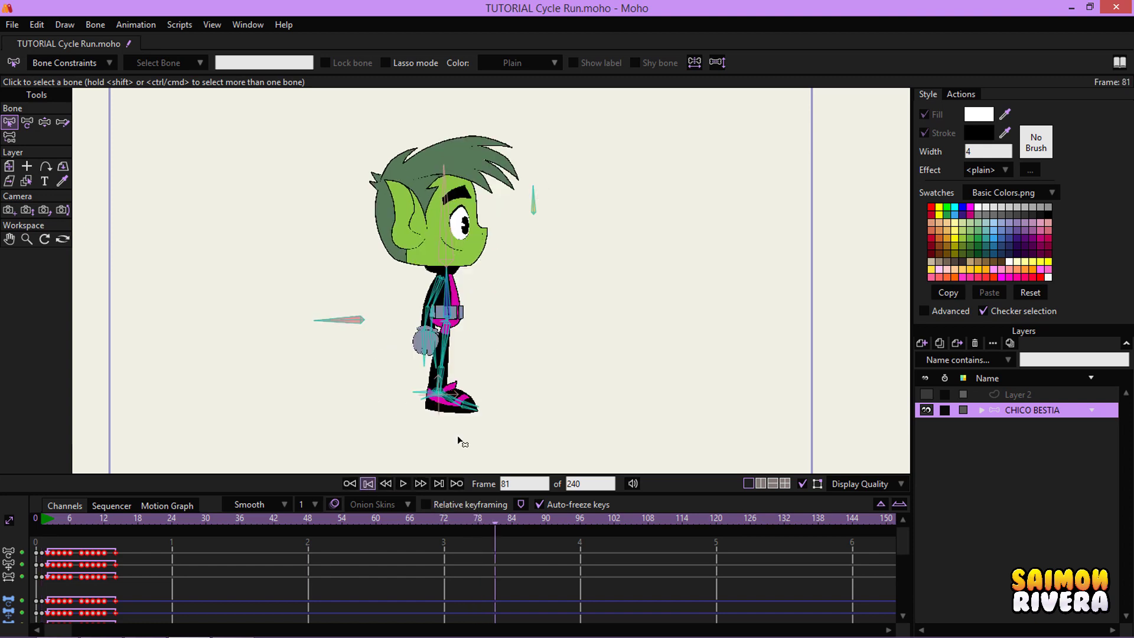
left_click(404, 484)
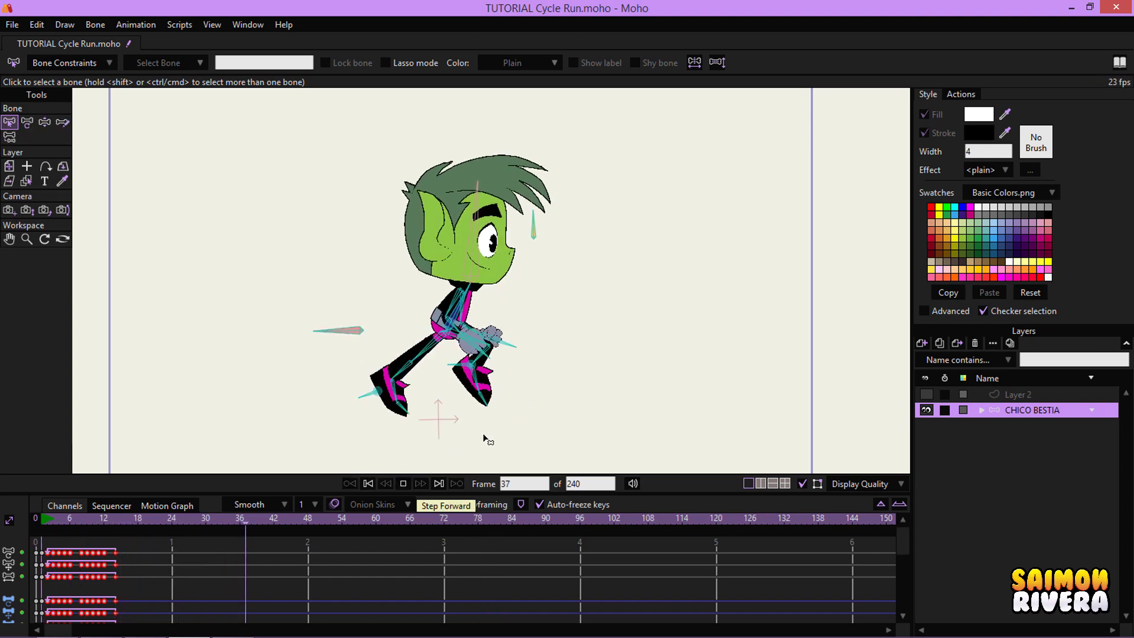
left_click(366, 483)
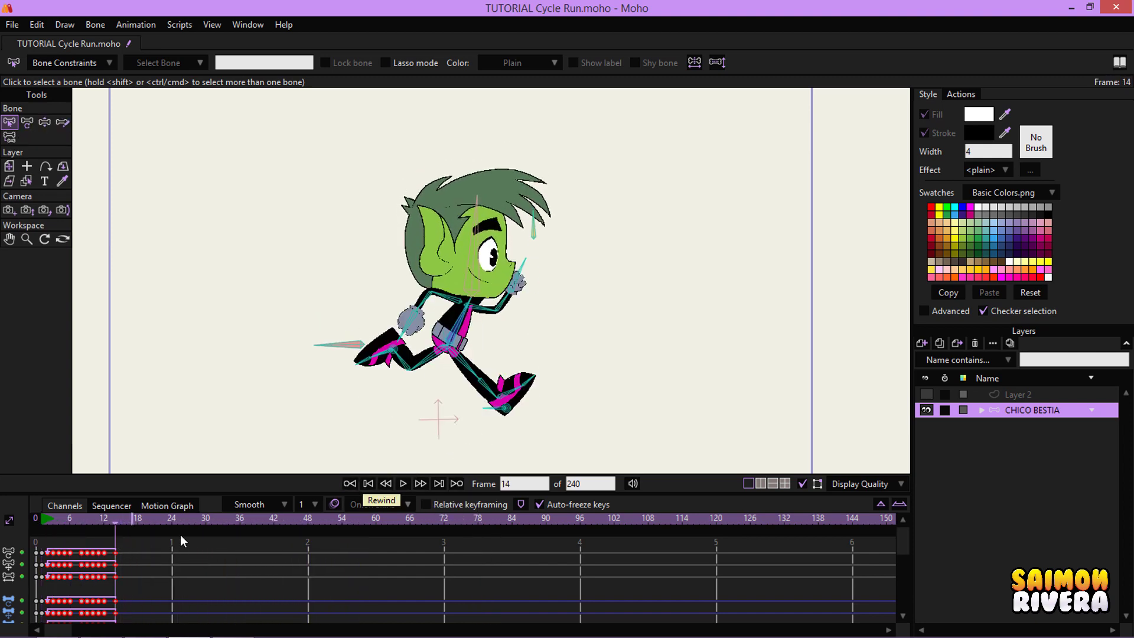
left_click(367, 484)
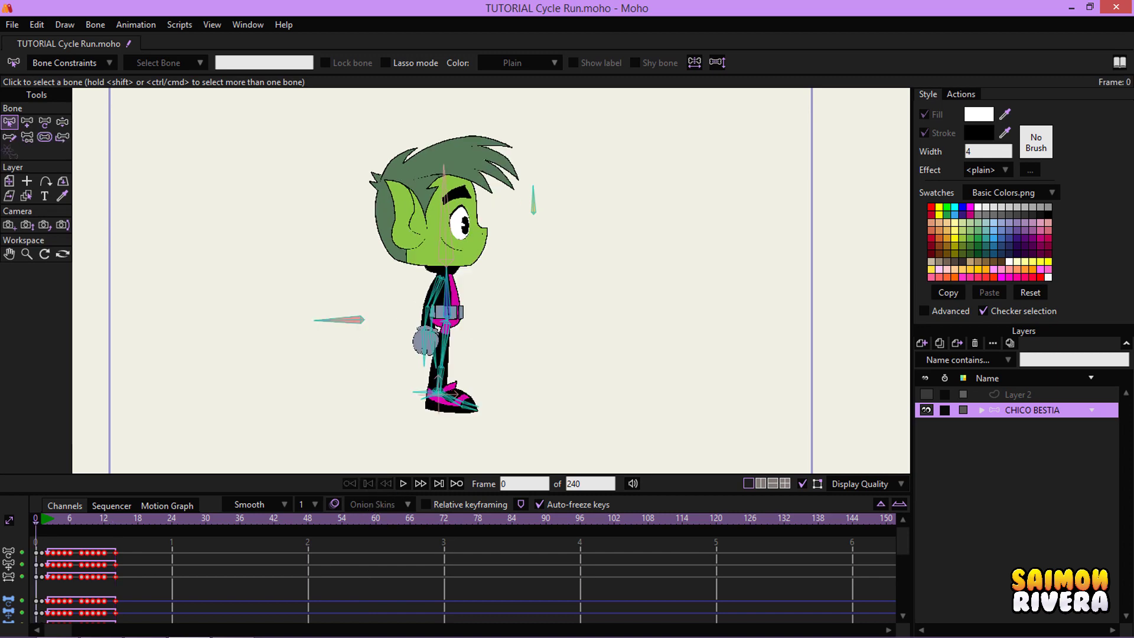
- Select head bone B2 and delete its keyframes from frame 1 to 14 in the selected-bone channels
scroll(441, 306, "up", 4)
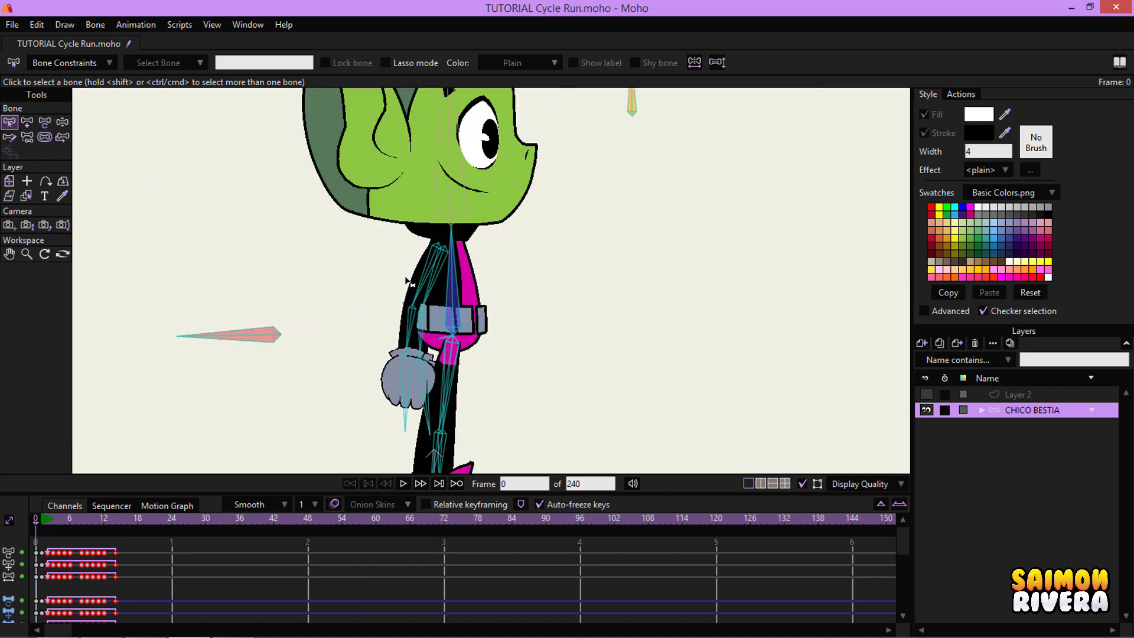
scroll(485, 298, "down", 2)
left_click_drag(540, 311, 525, 317)
scroll(530, 322, "down", 2)
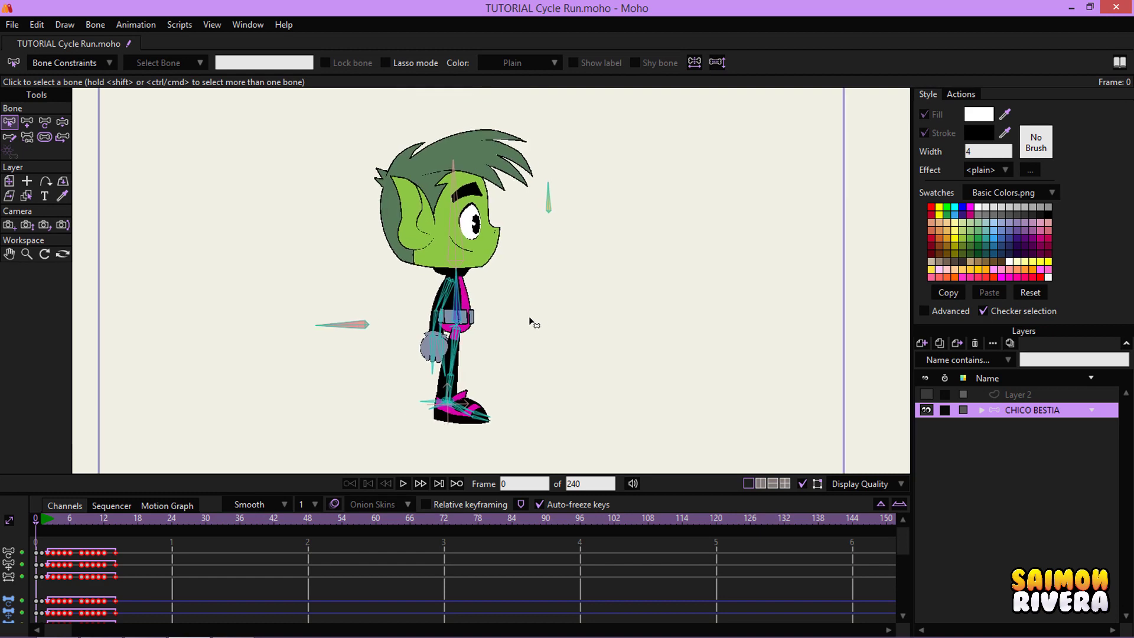
scroll(539, 323, "up", 1)
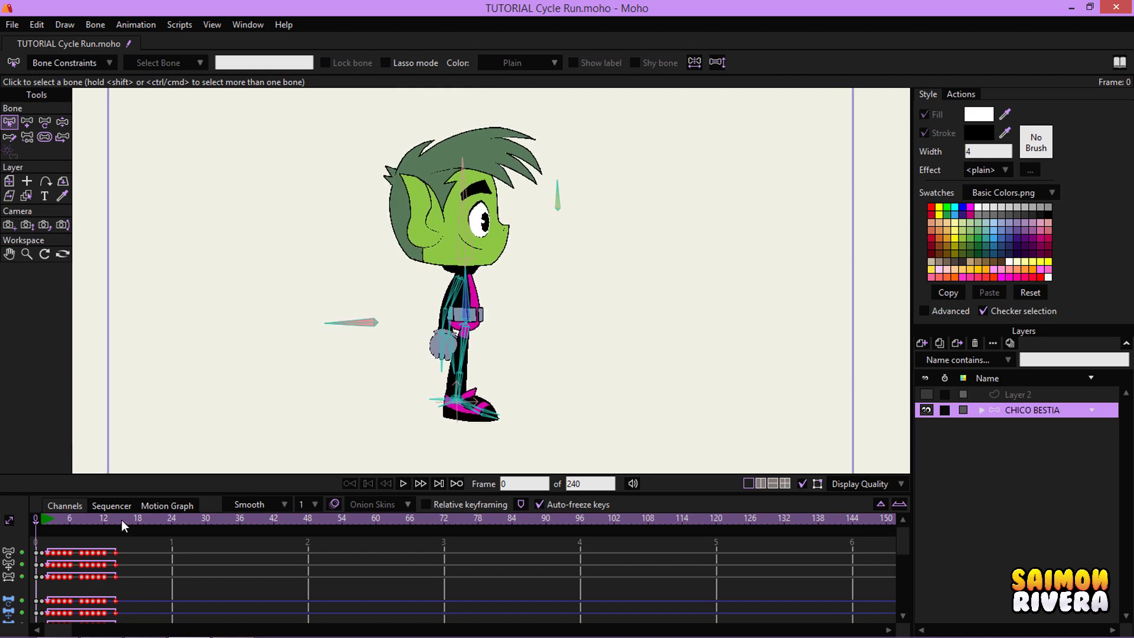
left_click(478, 222)
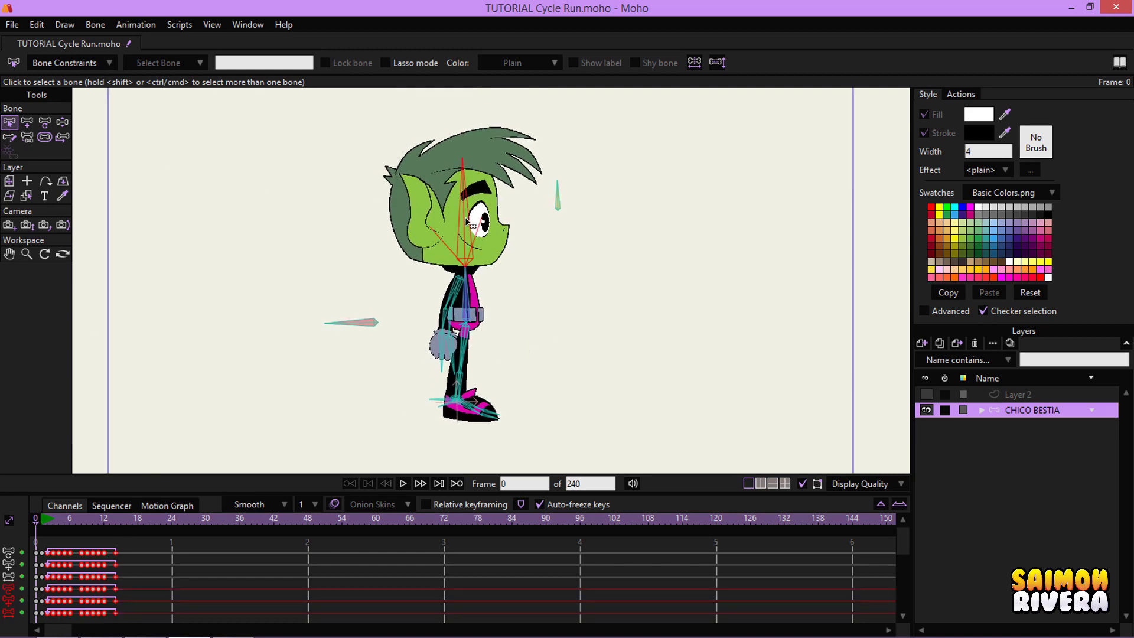
left_click(132, 568)
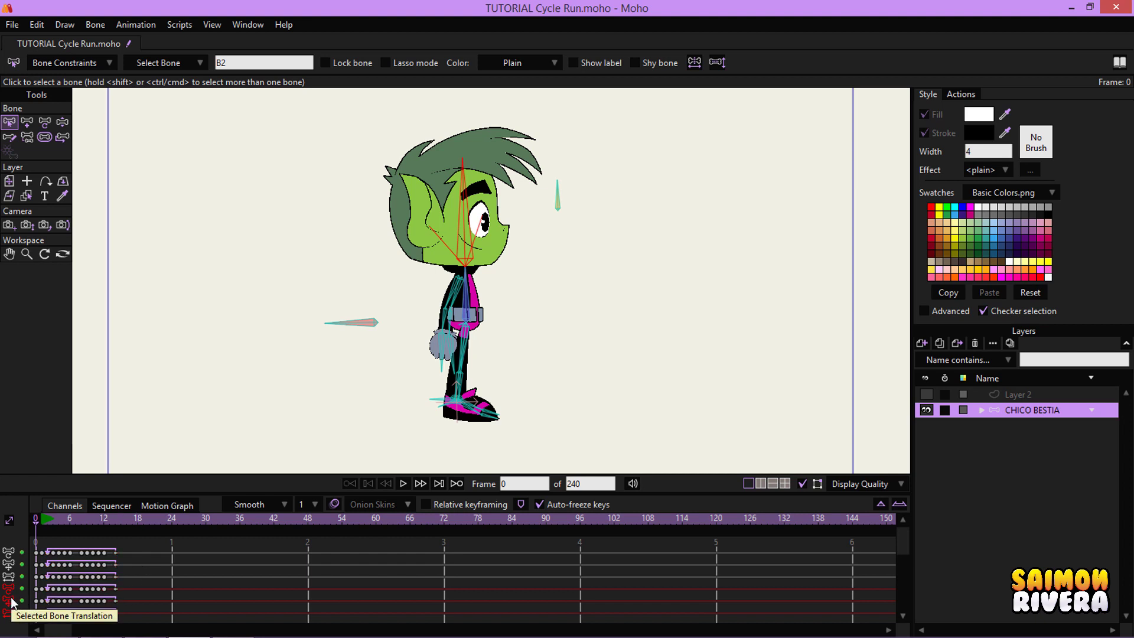
left_click_drag(139, 619, 39, 585)
key("Delete")
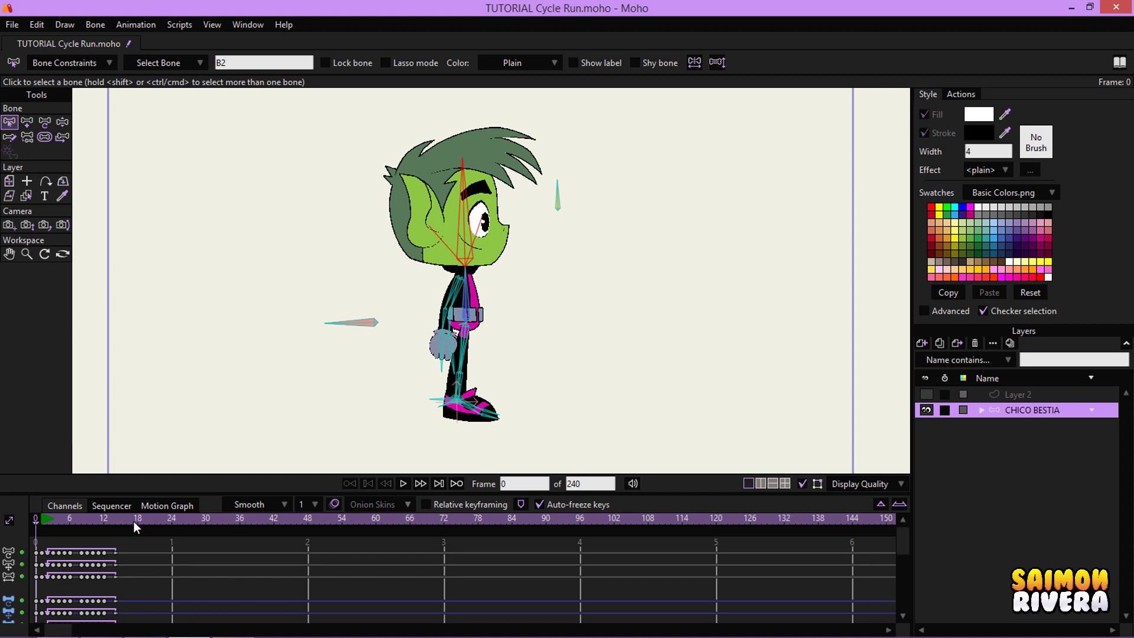
- Select the bones of both arms together and delete their run-cycle keyframes after frame 0
scroll(507, 301, "up", 2)
left_click_drag(404, 269, 448, 377)
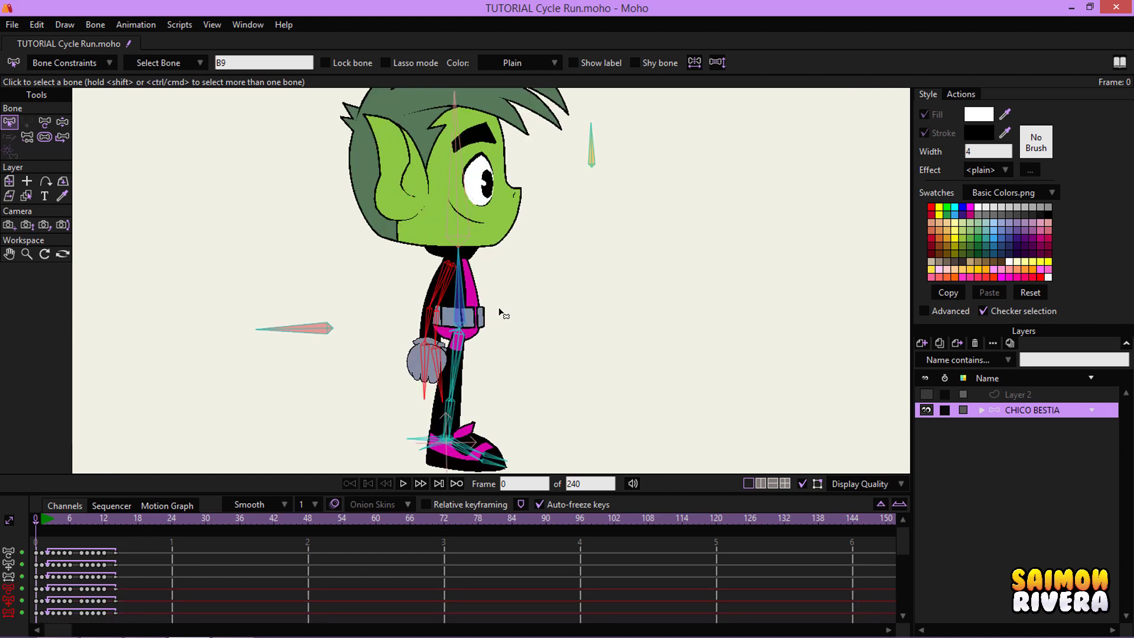
left_click_drag(528, 369, 521, 346)
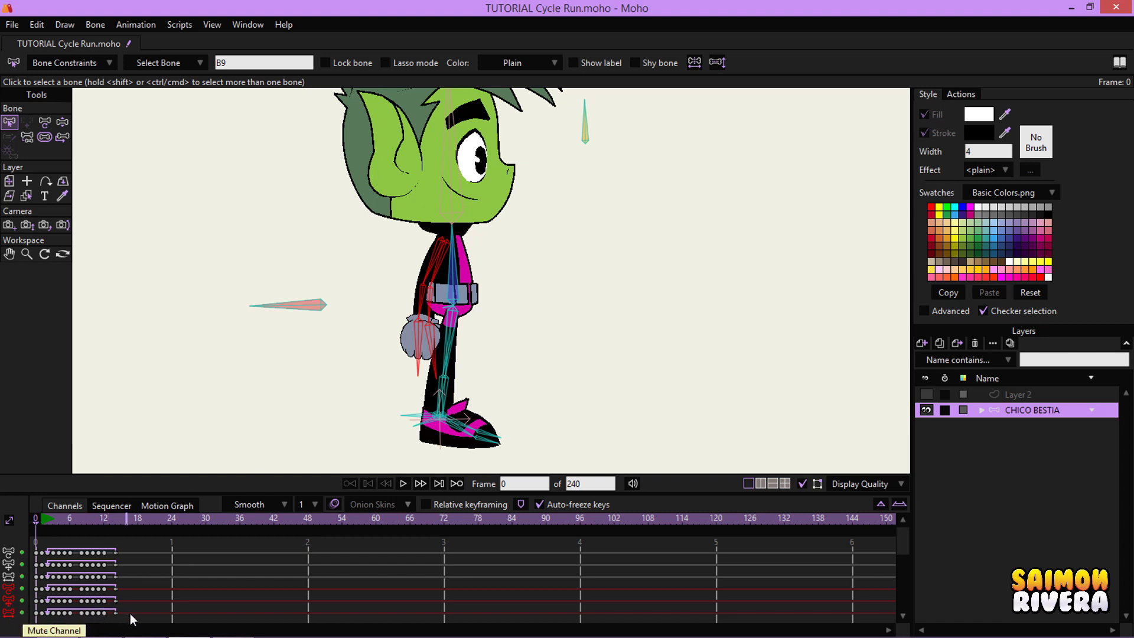
left_click_drag(58, 595, 57, 595)
key("Delete")
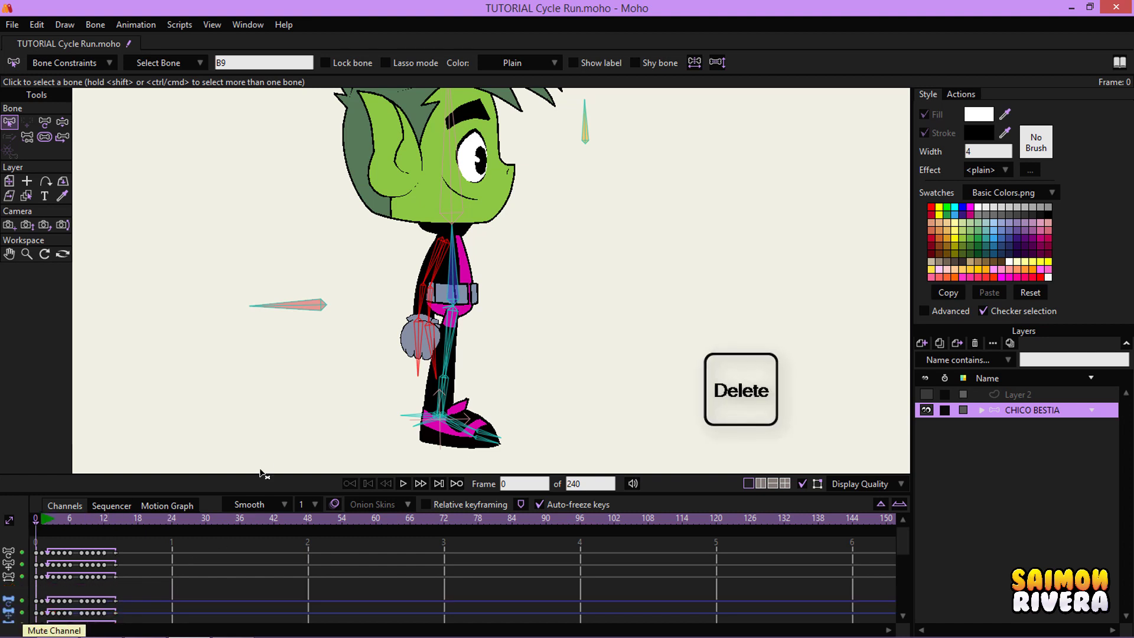
- Delete torso bone B1's keyframes from frame 1 to 14, and preview the cycle with only the legs animated
left_click(456, 292)
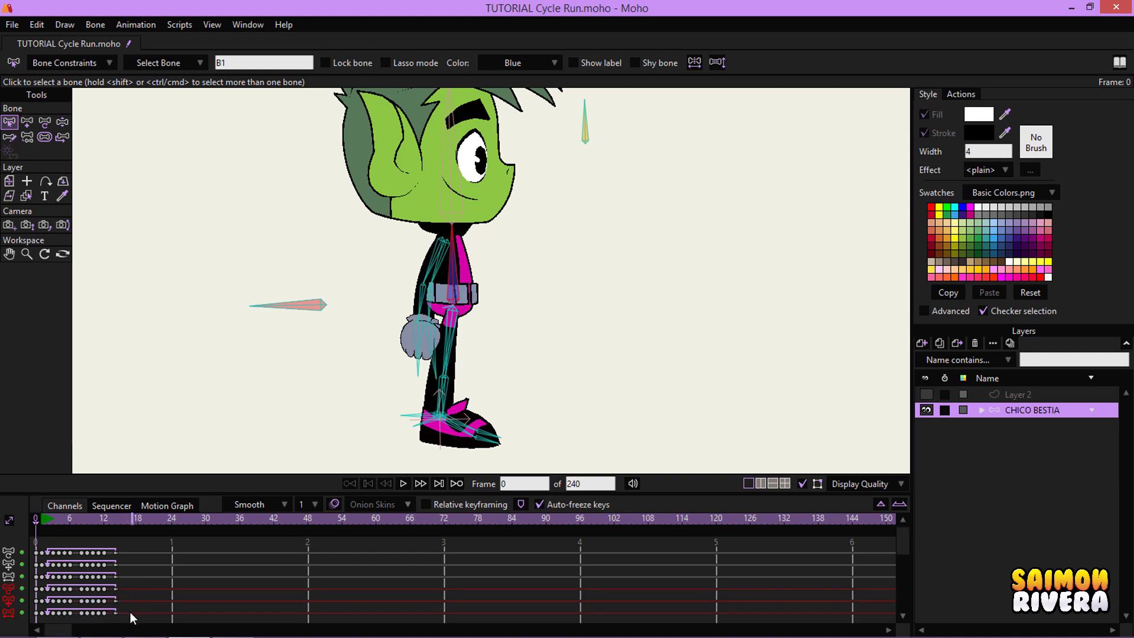
left_click_drag(130, 613, 40, 585)
key("Delete")
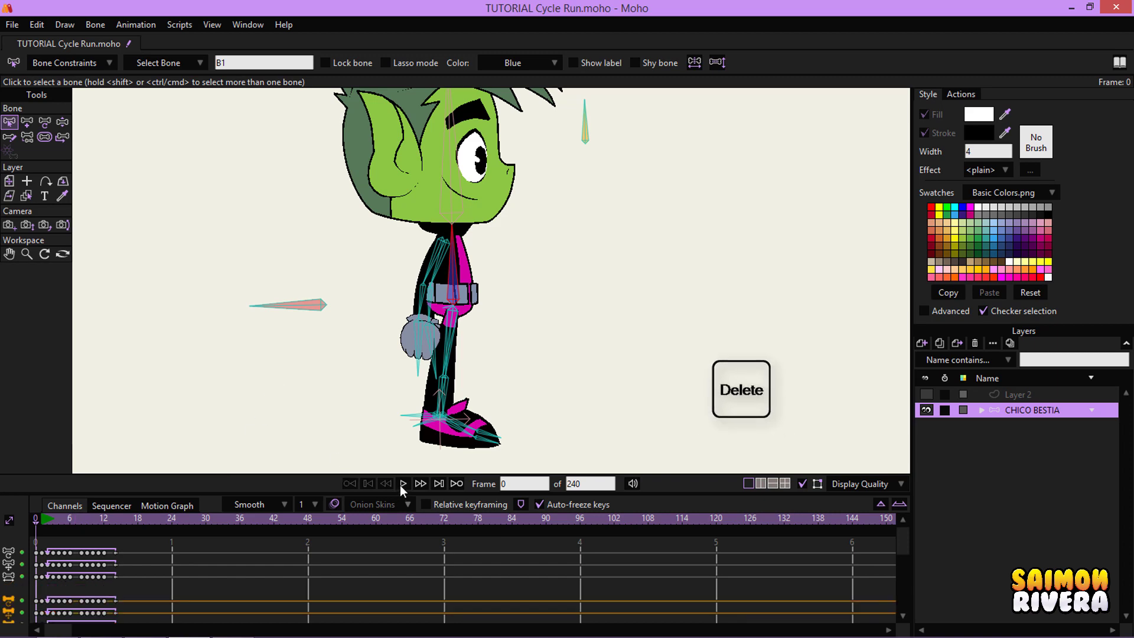
left_click(401, 484)
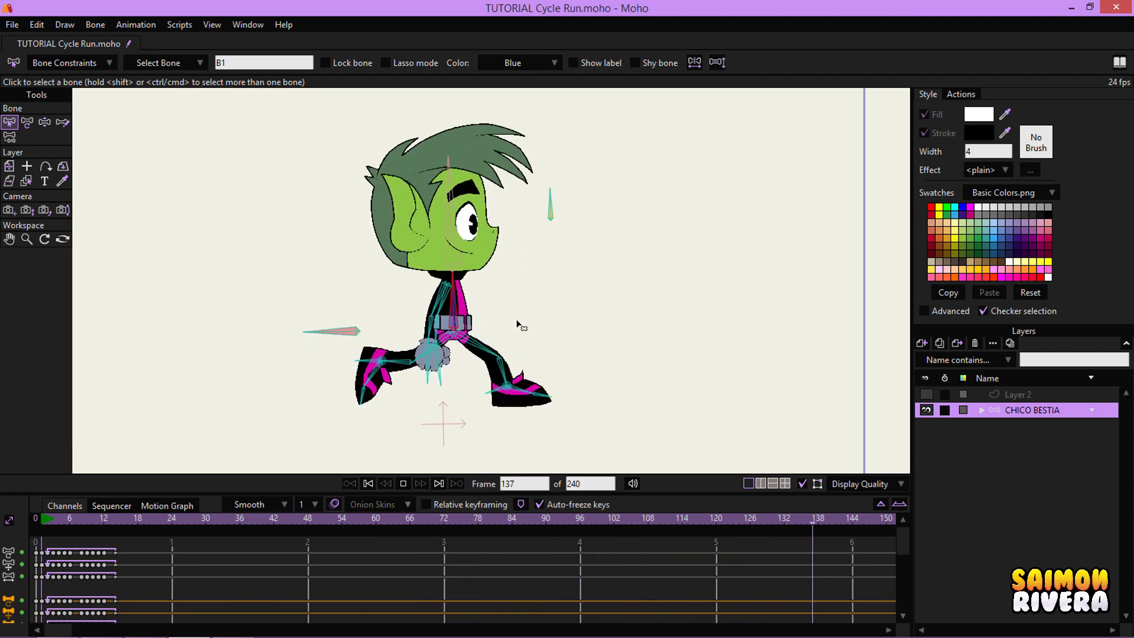
left_click(370, 483)
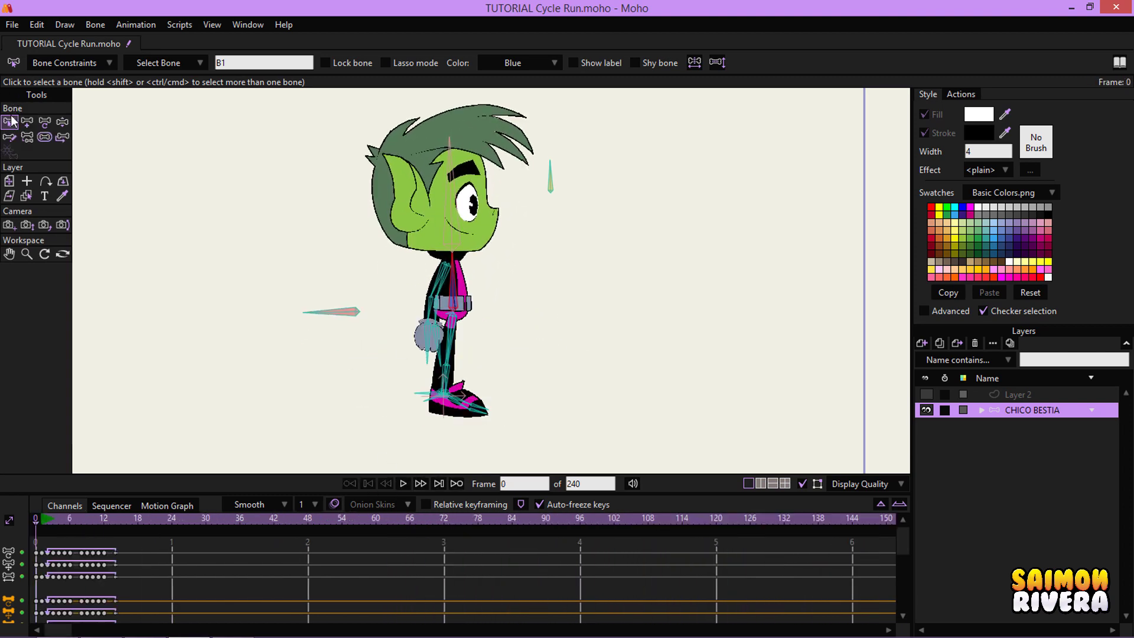
- Check head bone B2's Bone dynamics settings in its constraints and briefly play the cycle again
left_click(453, 218)
left_click(65, 63)
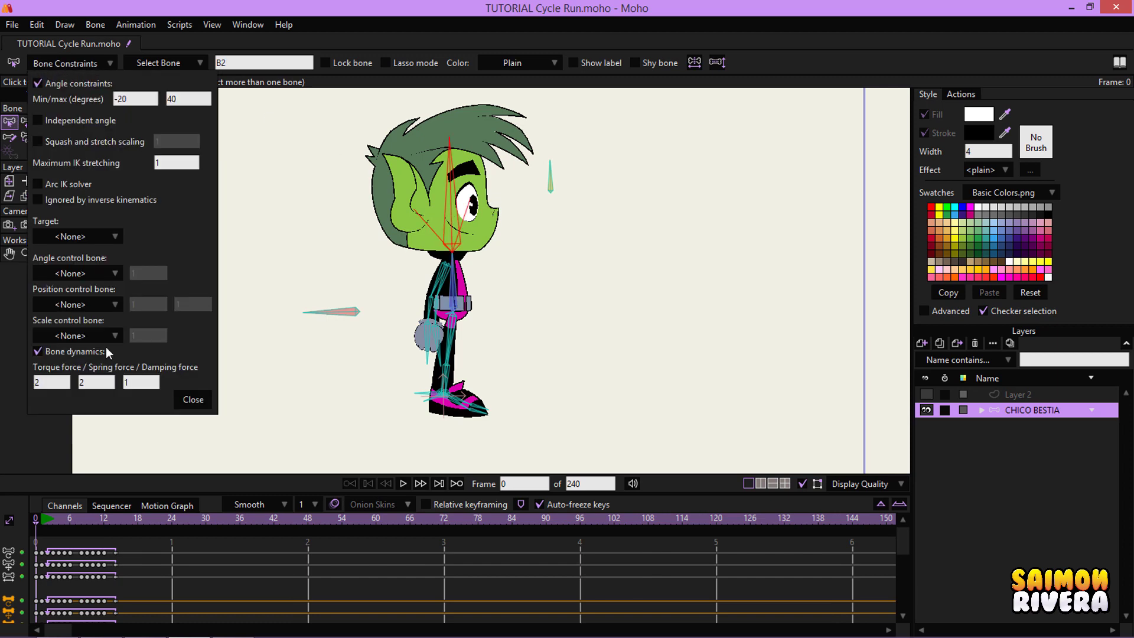
left_click(191, 400)
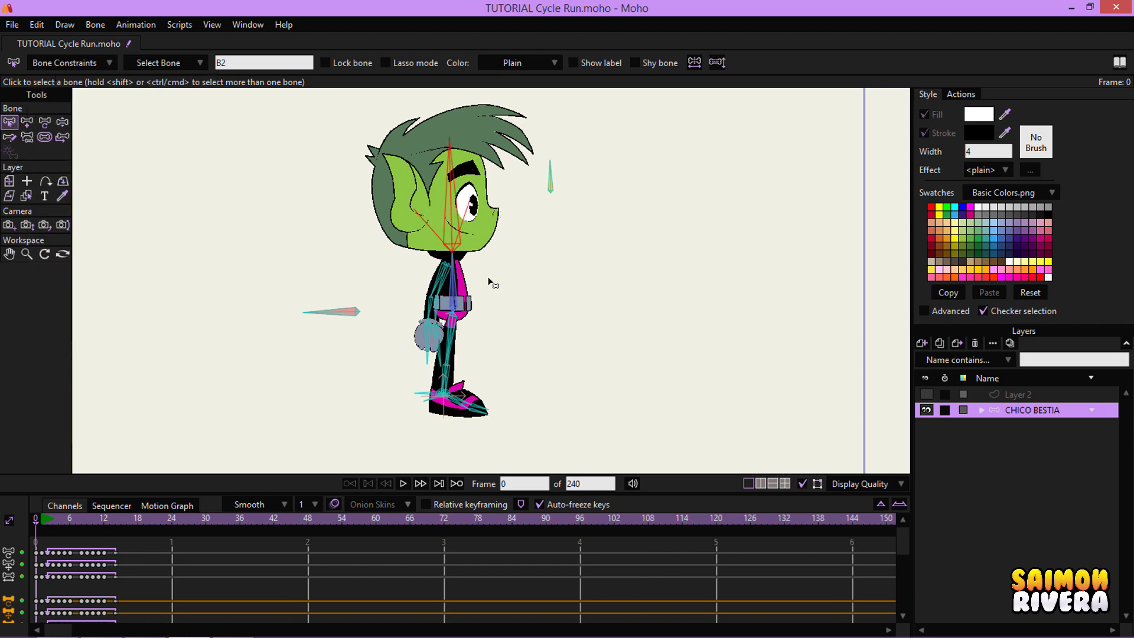
left_click(402, 485)
left_click(403, 484)
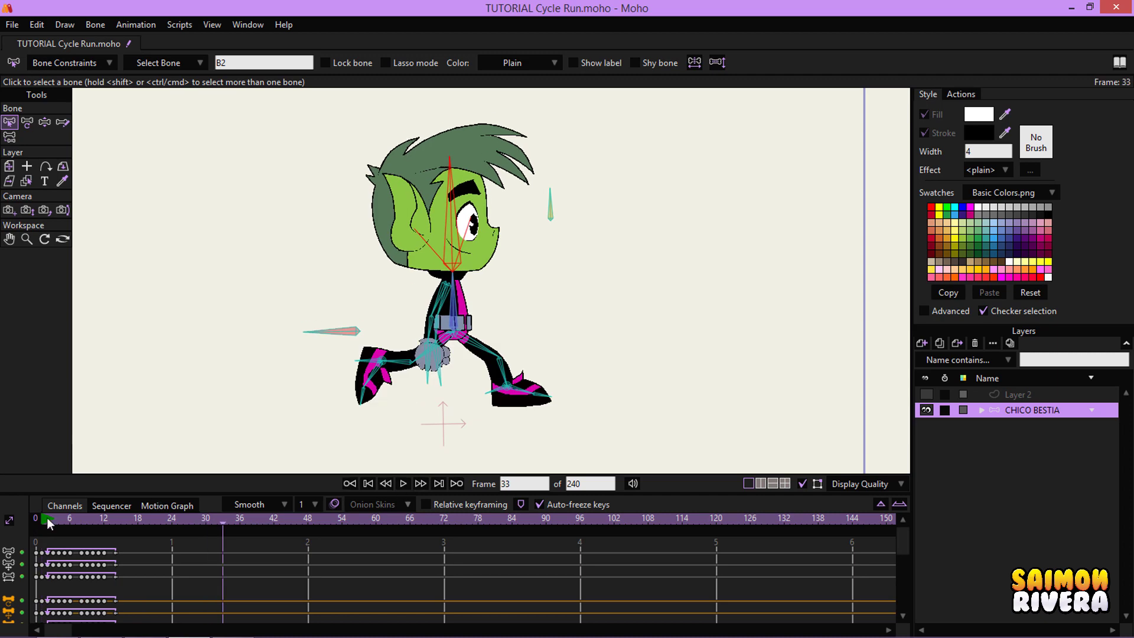
- At frame 1, lean the torso bone forward, bring the head back upright, and swing both arms behind the body
left_click(45, 518)
left_click(44, 122)
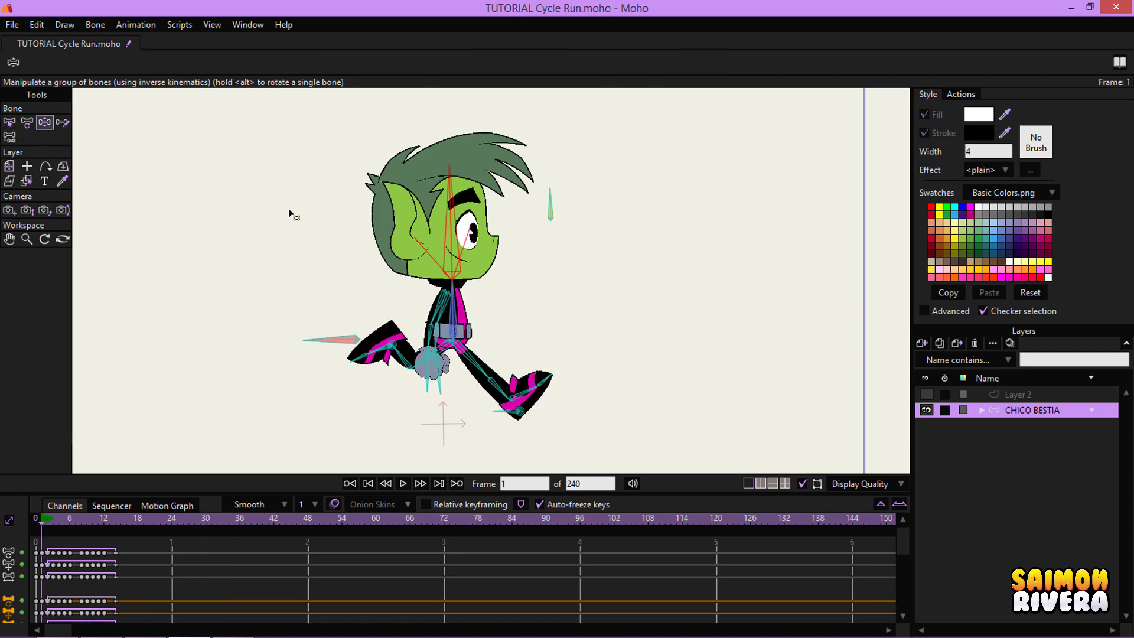
scroll(539, 301, "up", 1)
left_click_drag(432, 314, 466, 317)
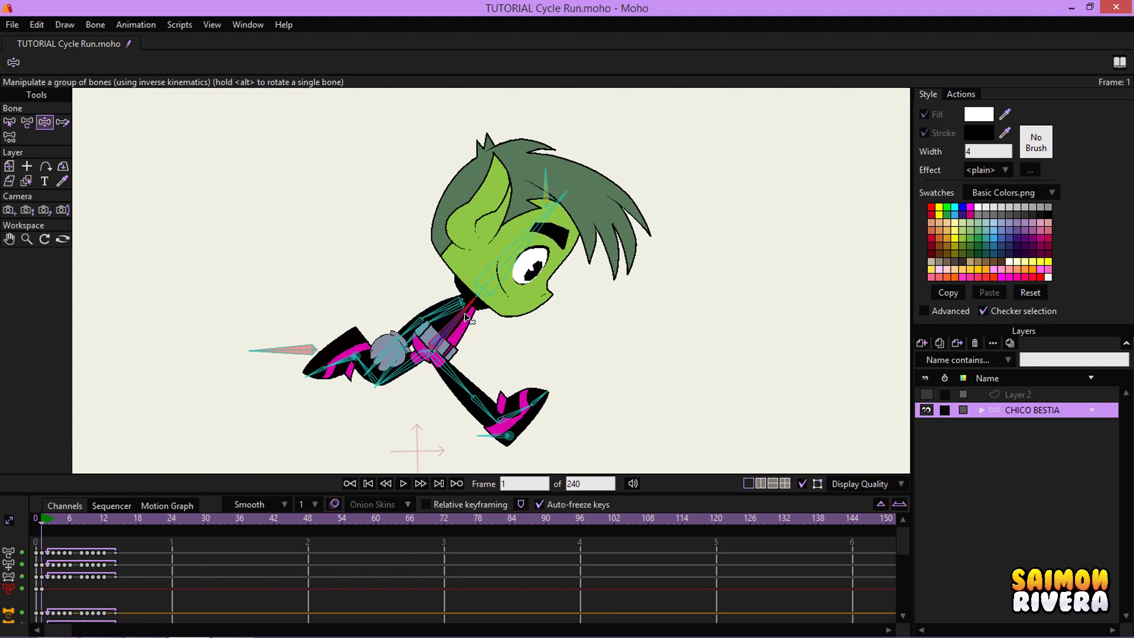
left_click_drag(522, 257, 488, 238)
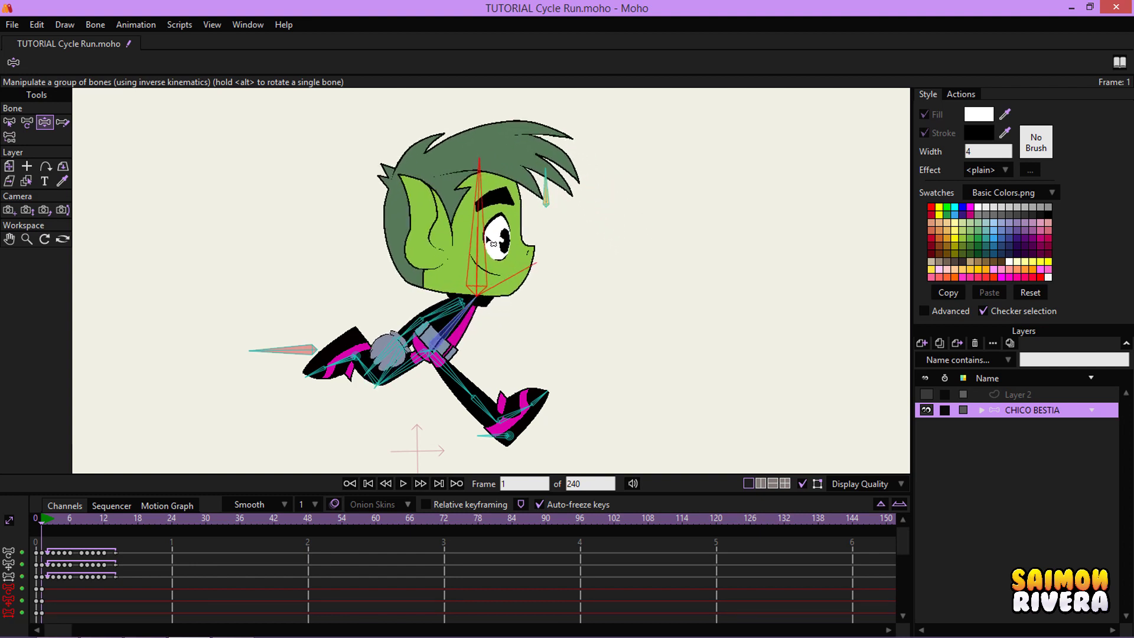
left_click_drag(458, 306, 429, 302)
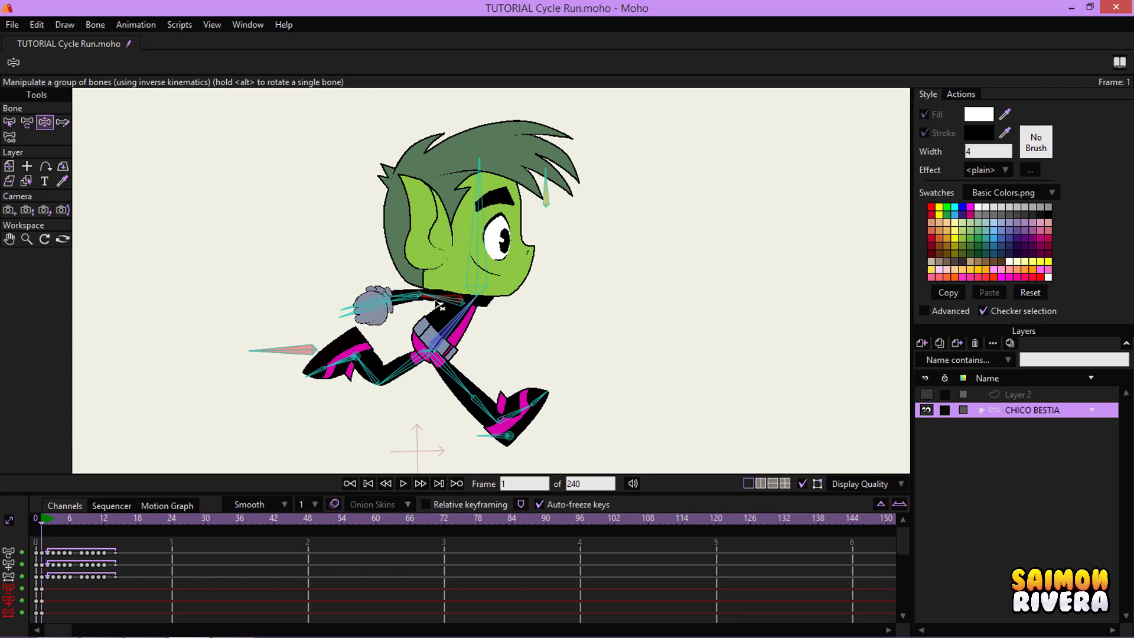
- Play the cycle to preview the new upper-body pose, and review head bone B2's constraints at frame 0
scroll(615, 342, "down", 2)
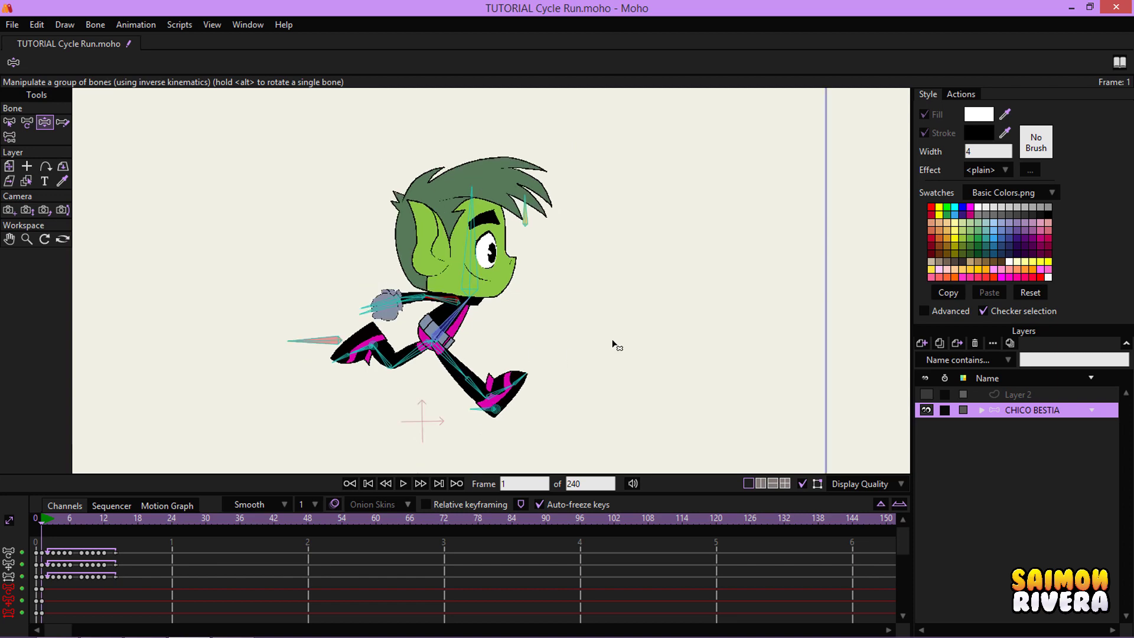
left_click(404, 484)
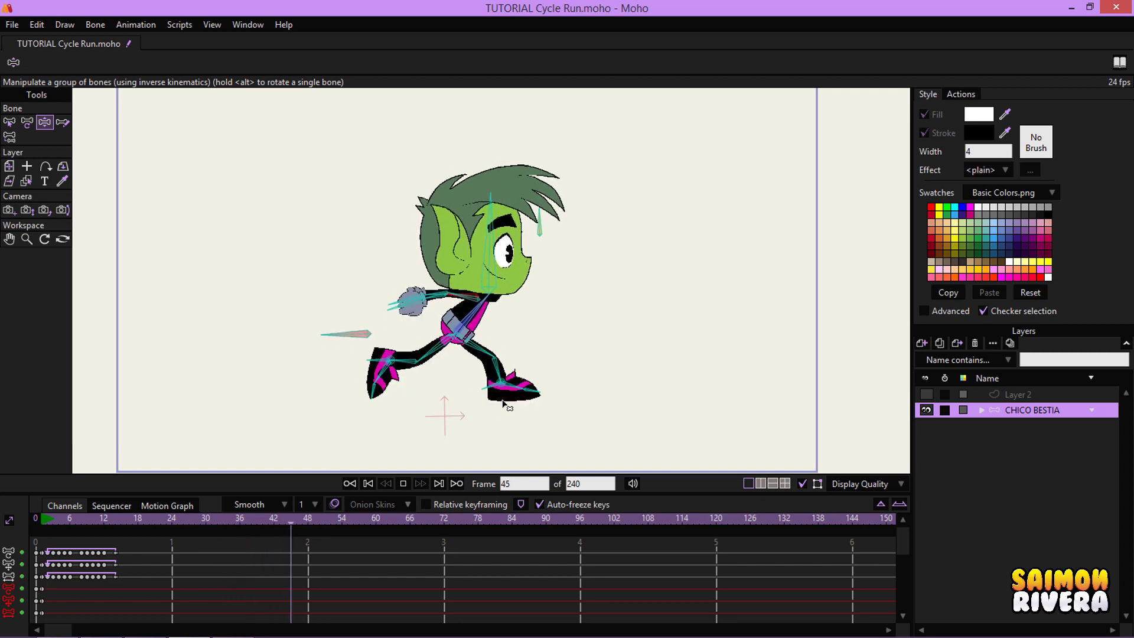
left_click(403, 484)
left_click(367, 483)
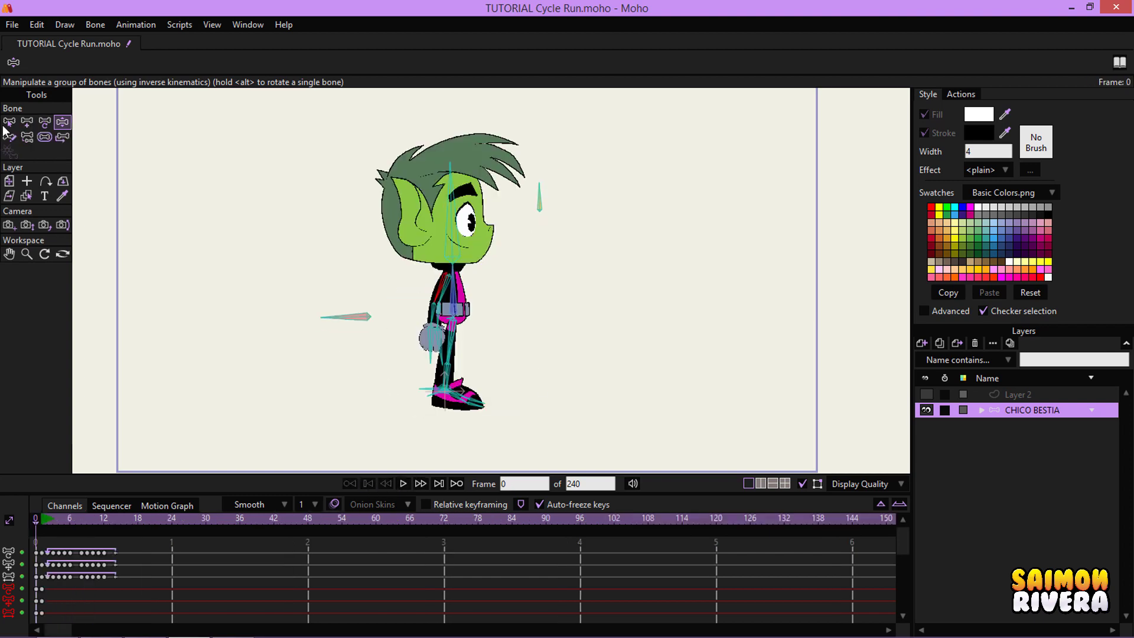
left_click(7, 124)
left_click(457, 228)
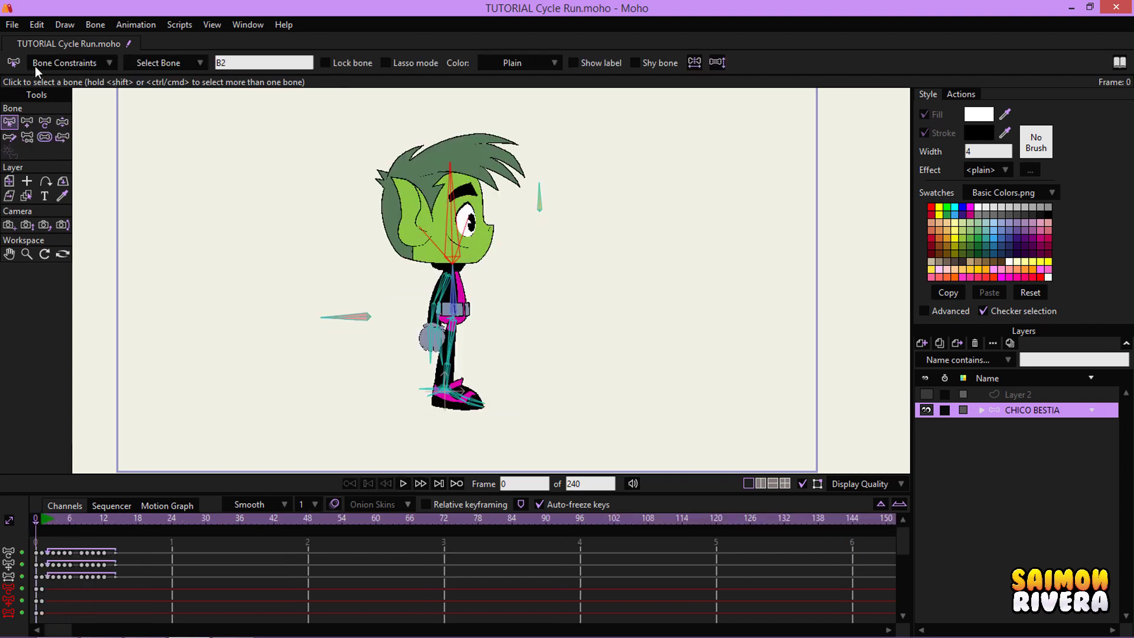
left_click(58, 63)
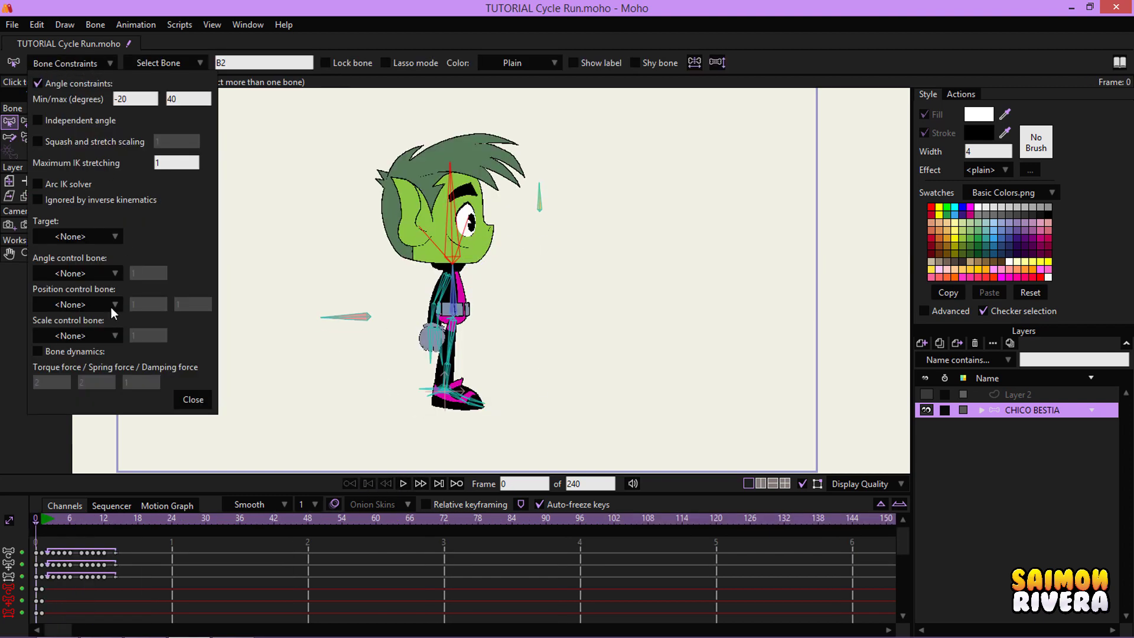
left_click(193, 400)
- Select both upper-arm bones at the shoulders together and enable Bone dynamics in their constraints
scroll(516, 278, "up", 5)
left_click_drag(332, 282, 359, 314)
left_click(89, 62)
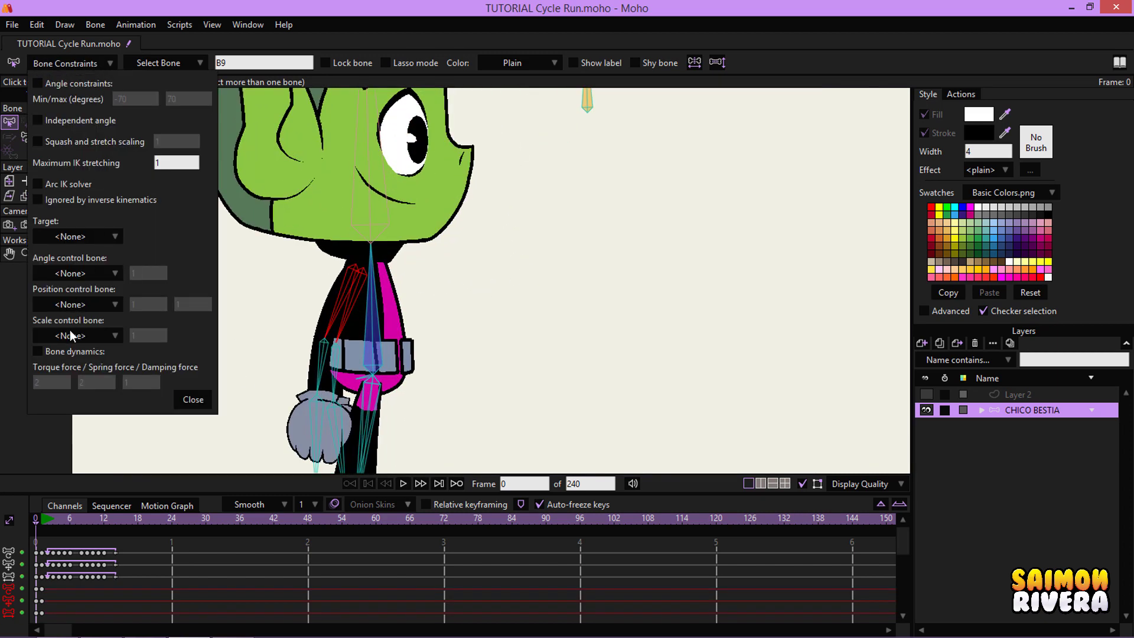
left_click(38, 351)
left_click(189, 399)
- Play the cycle to check the arm movement, and review the upper-arm bones' dynamics forces at frame 0
left_click(403, 483)
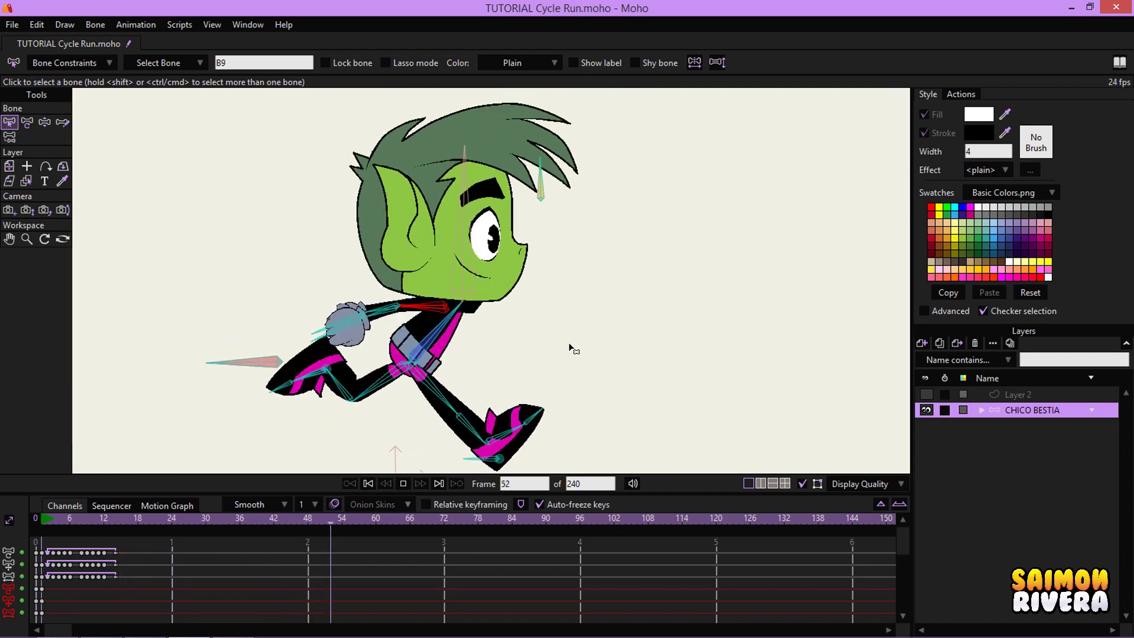
left_click(399, 483)
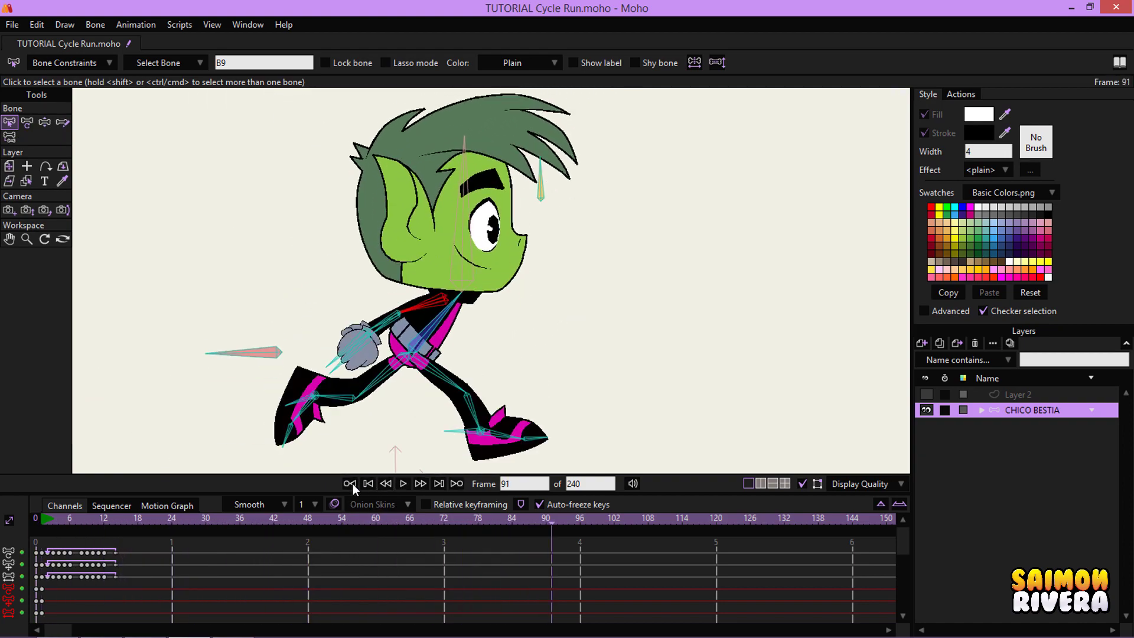
left_click(353, 484)
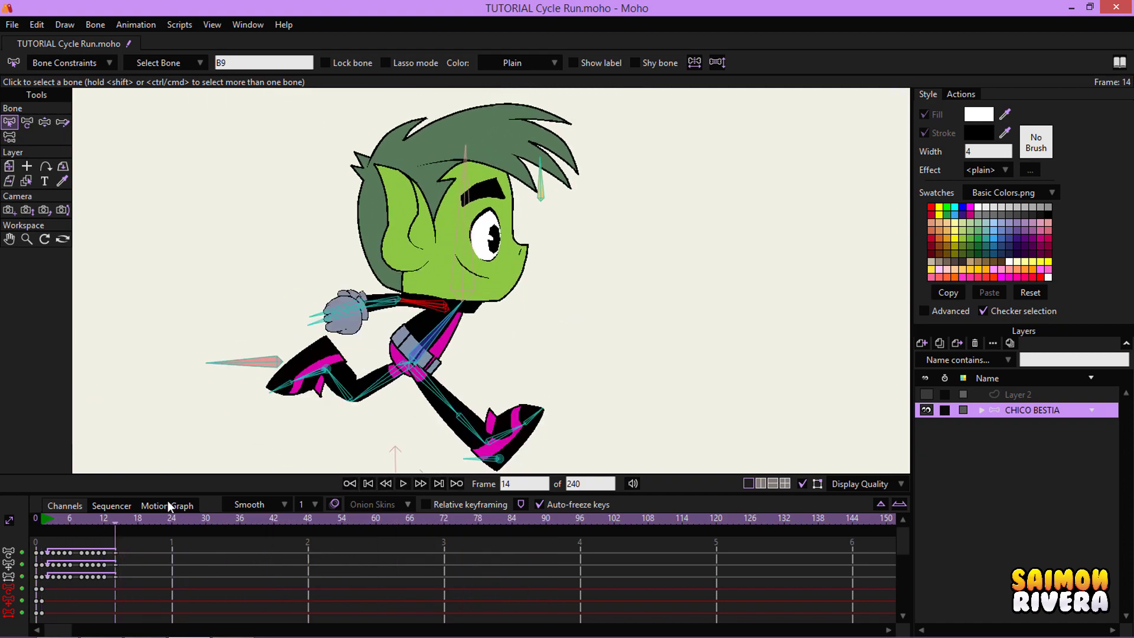
left_click(37, 520)
left_click(70, 63)
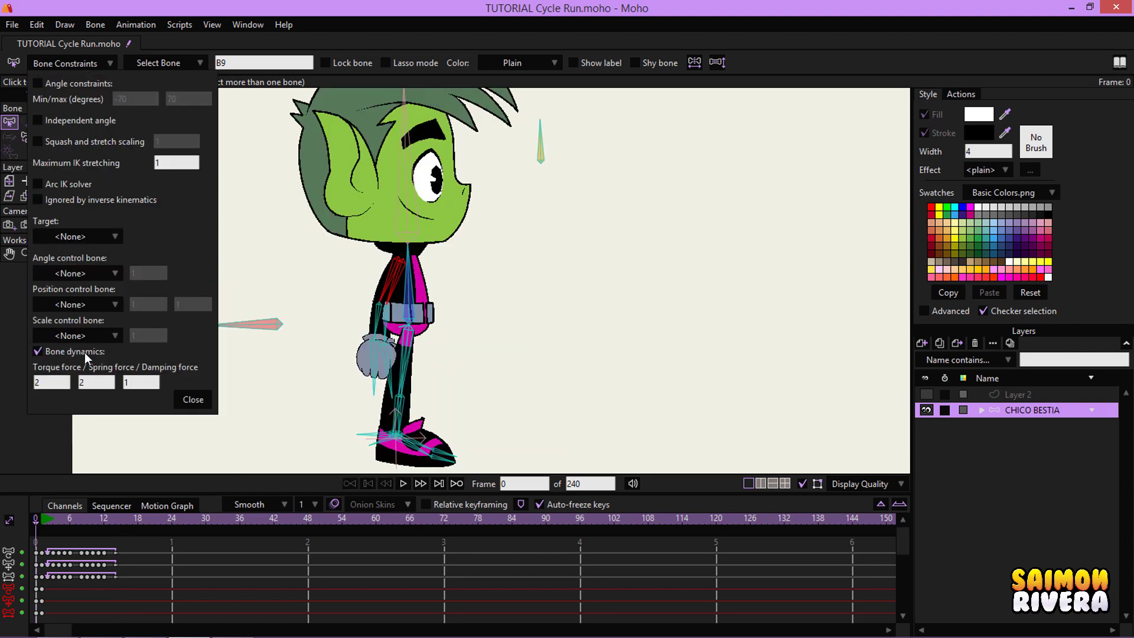
left_click(194, 400)
- Select both hand bones together and enable Bone dynamics in their constraints
scroll(401, 387, "up", 2)
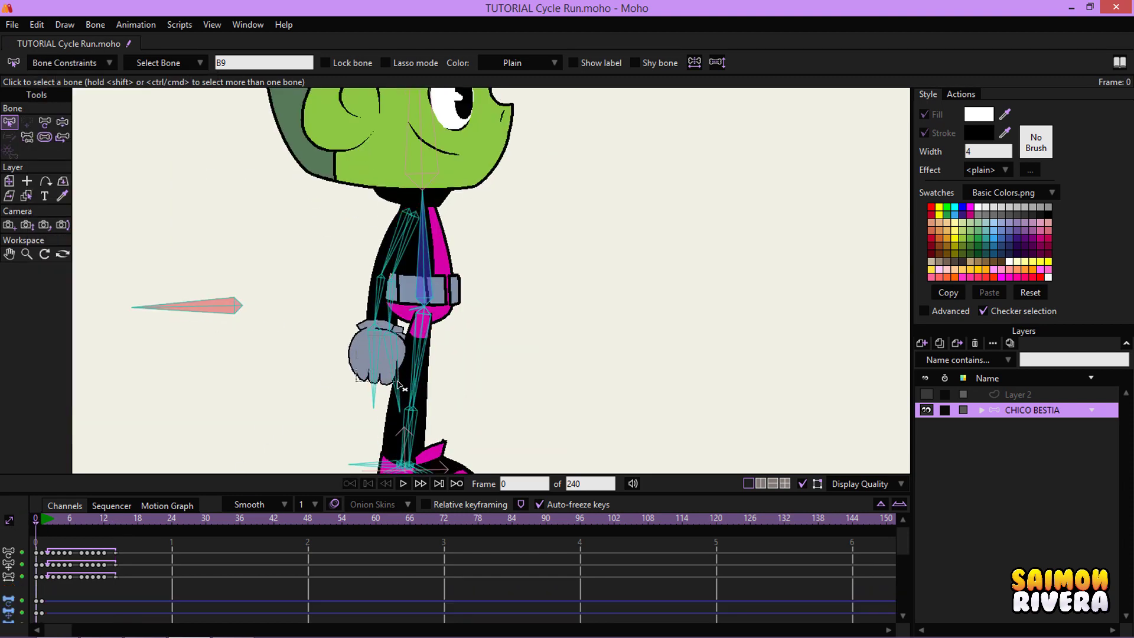
left_click(366, 372)
left_click(109, 62)
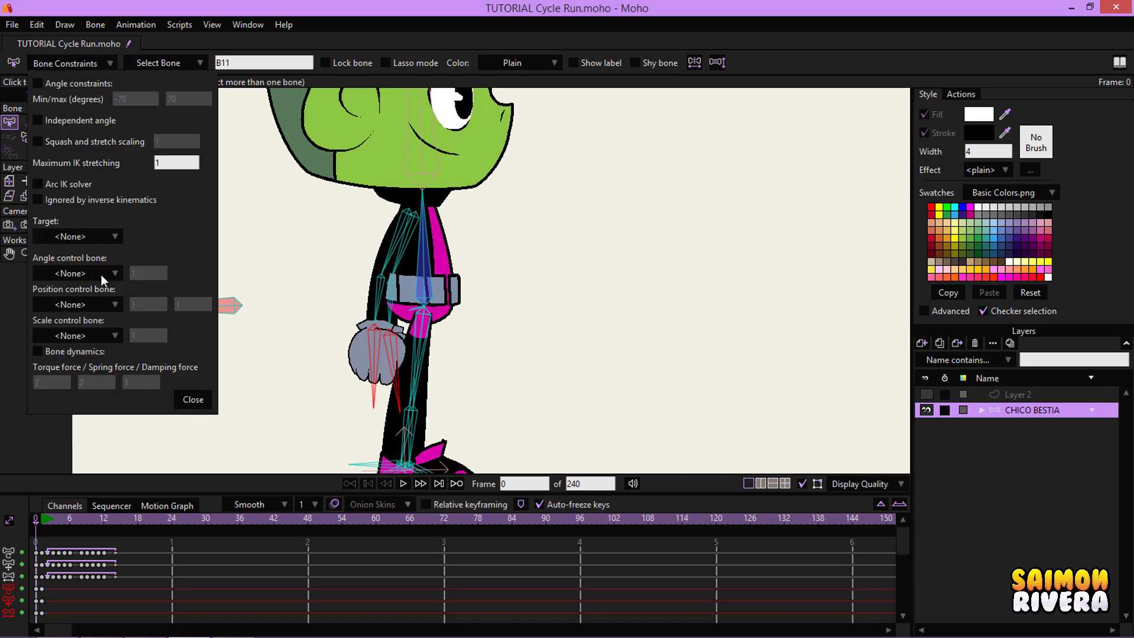
left_click(84, 350)
left_click(193, 399)
- Preview the run cycle with the bone overlay hidden, return to frame 0, and show the bones again with none selected
scroll(437, 470, "down", 2)
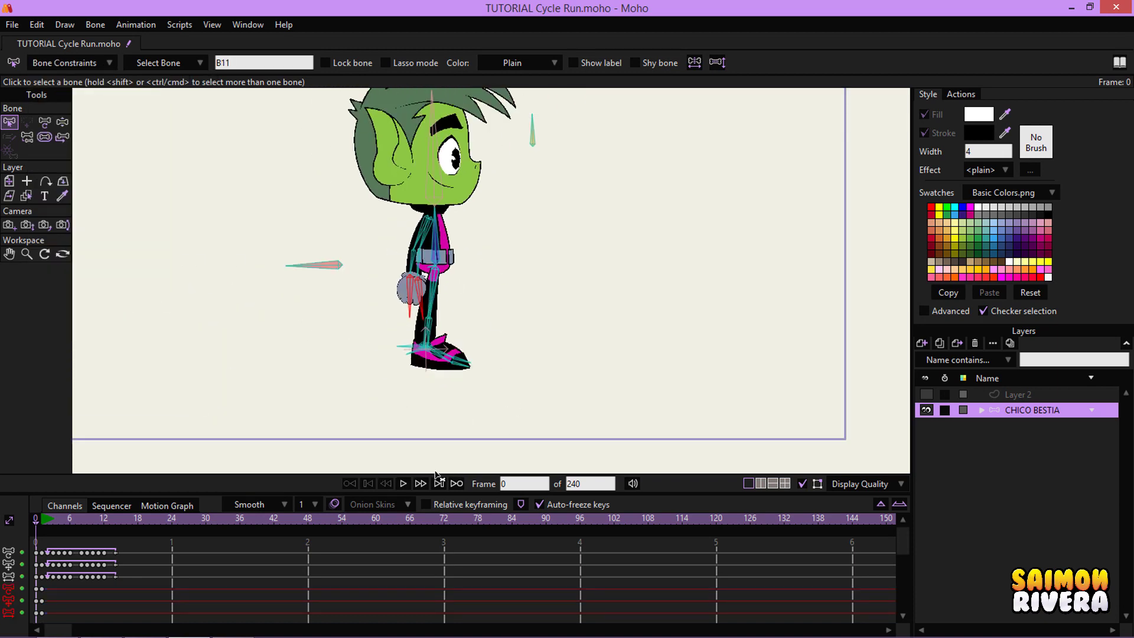
left_click(404, 483)
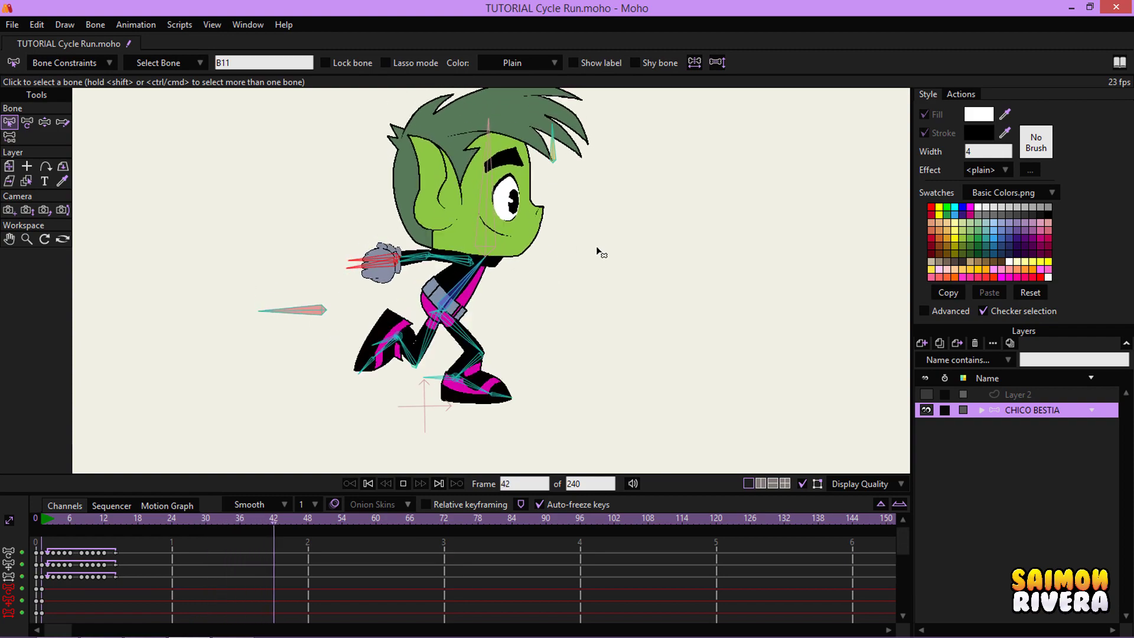
scroll(567, 255, "down", 1)
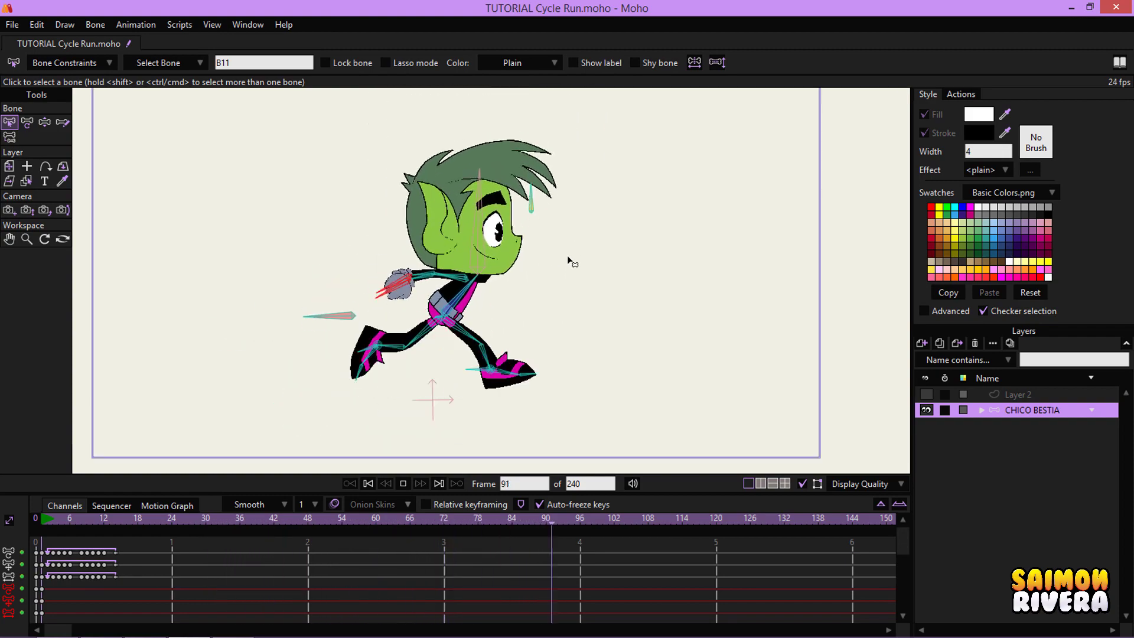
left_click(806, 482)
scroll(576, 285, "down", 1)
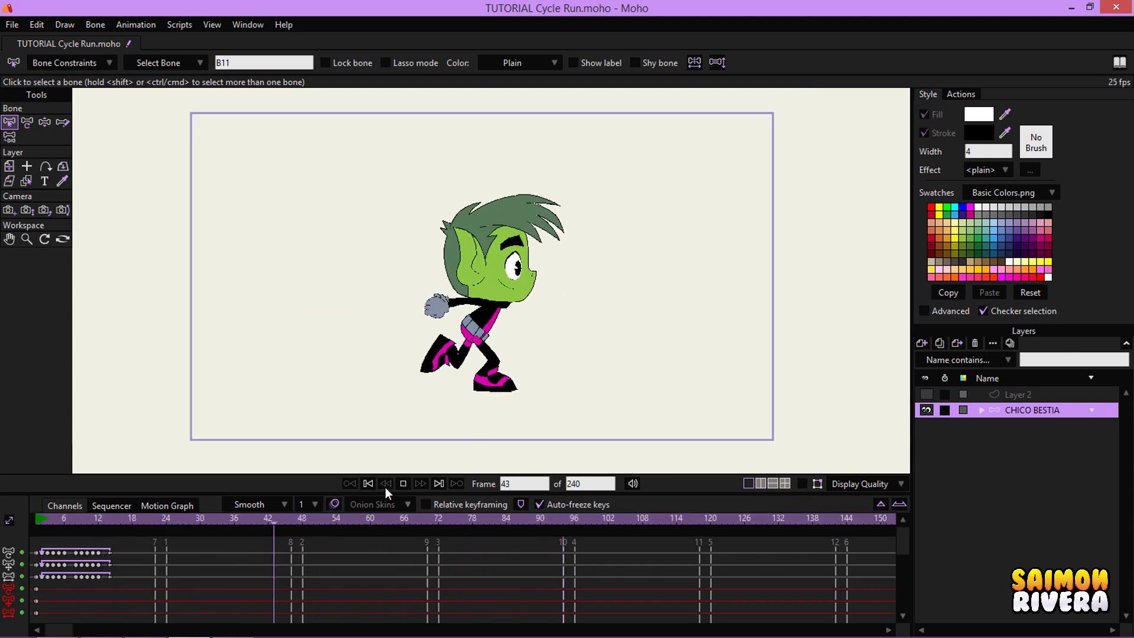
left_click(403, 483)
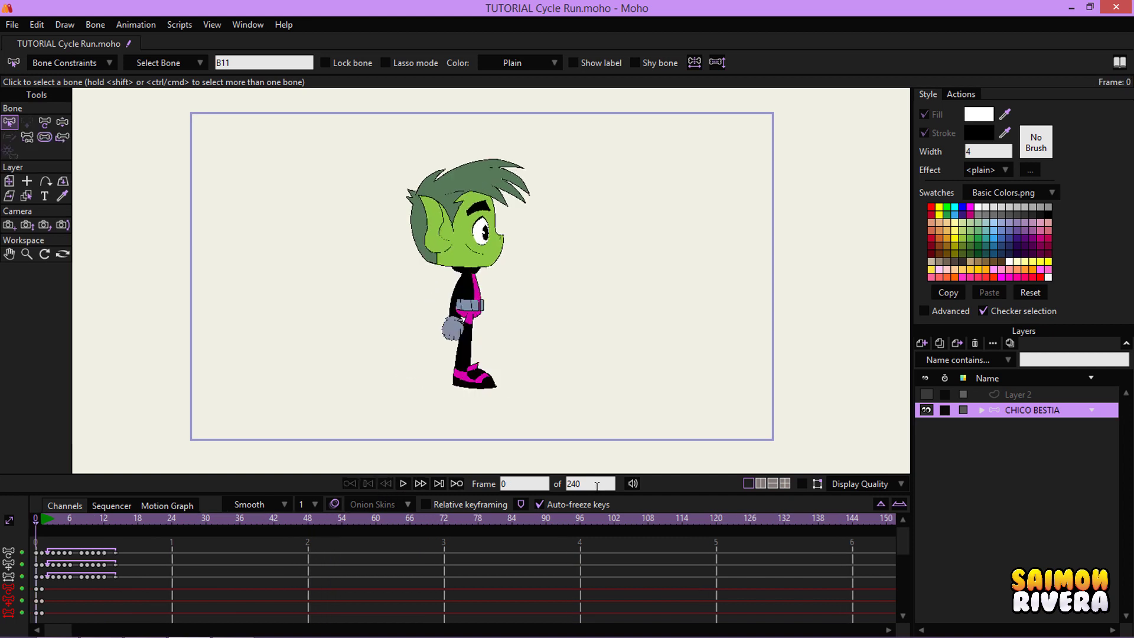
left_click(802, 483)
left_click(116, 184)
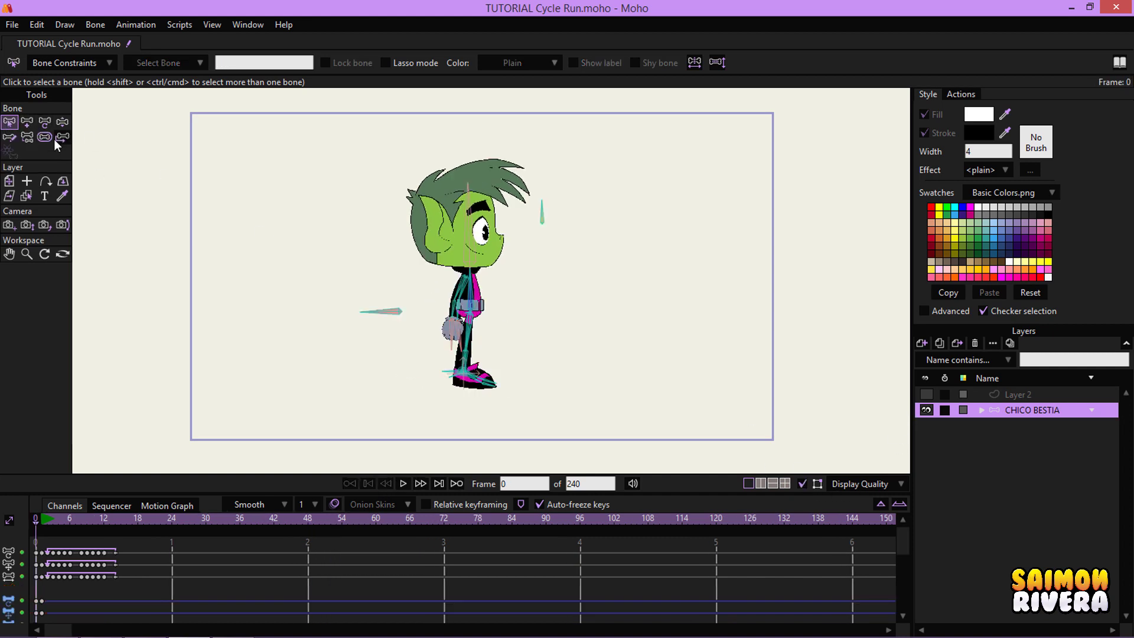
- Test the eye control bone in front of the face by rotating it to close the eye and returning it upright
left_click(59, 124)
scroll(511, 181, "up", 3)
left_click_drag(572, 218, 628, 237)
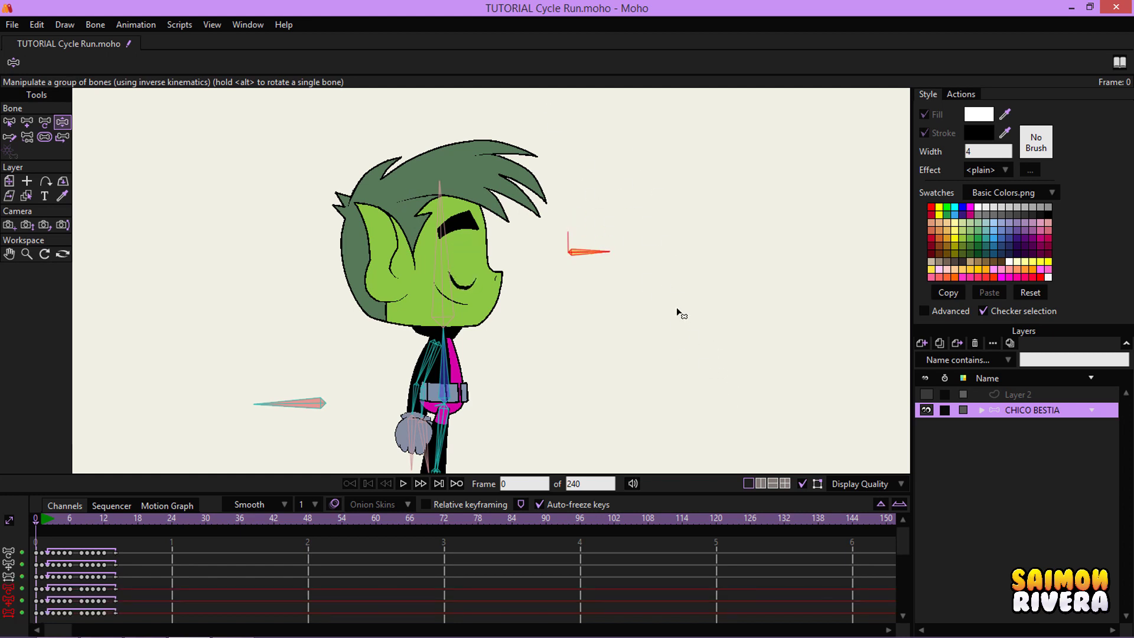
left_click_drag(682, 313, 529, 105)
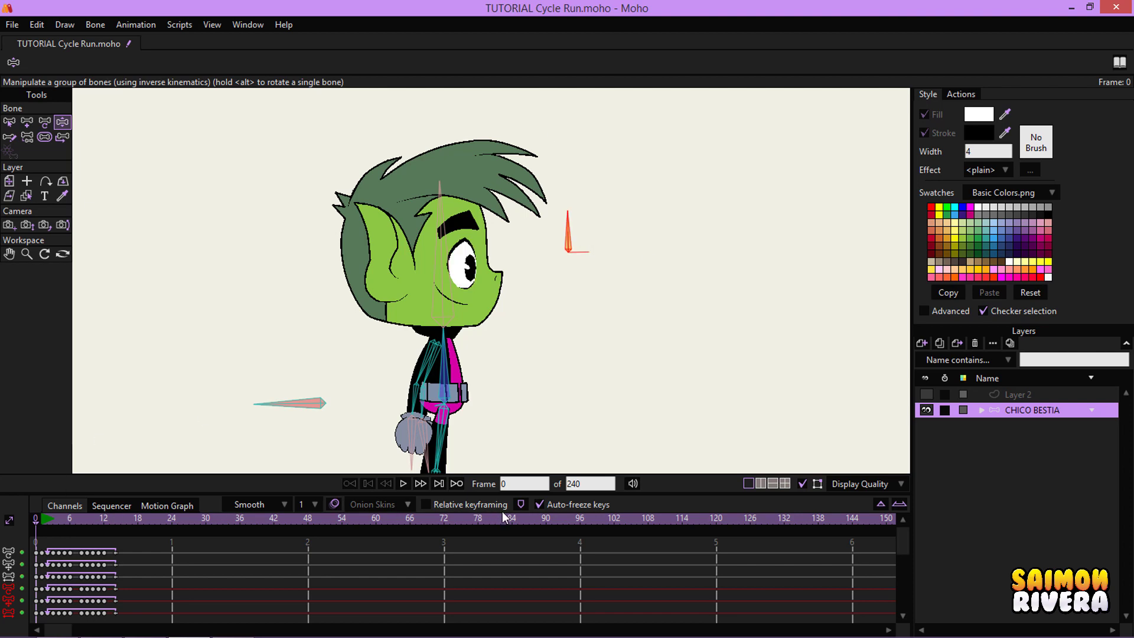
- Turn off automatic key freezing for the timeline
left_click(542, 504)
scroll(556, 274, "down", 2)
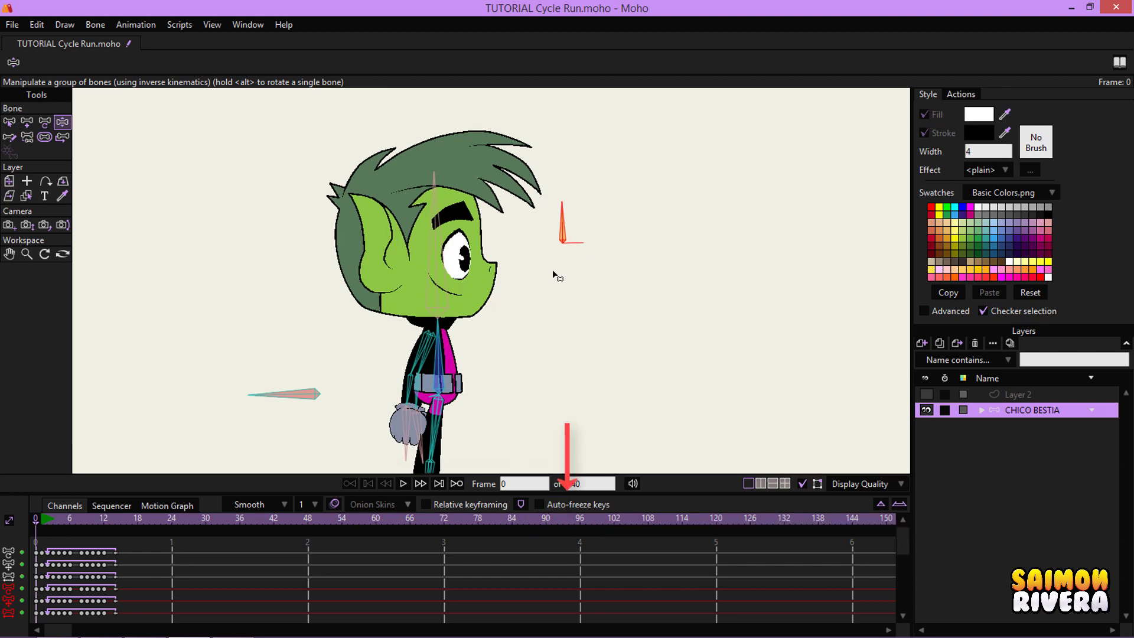
scroll(626, 263, "up", 1)
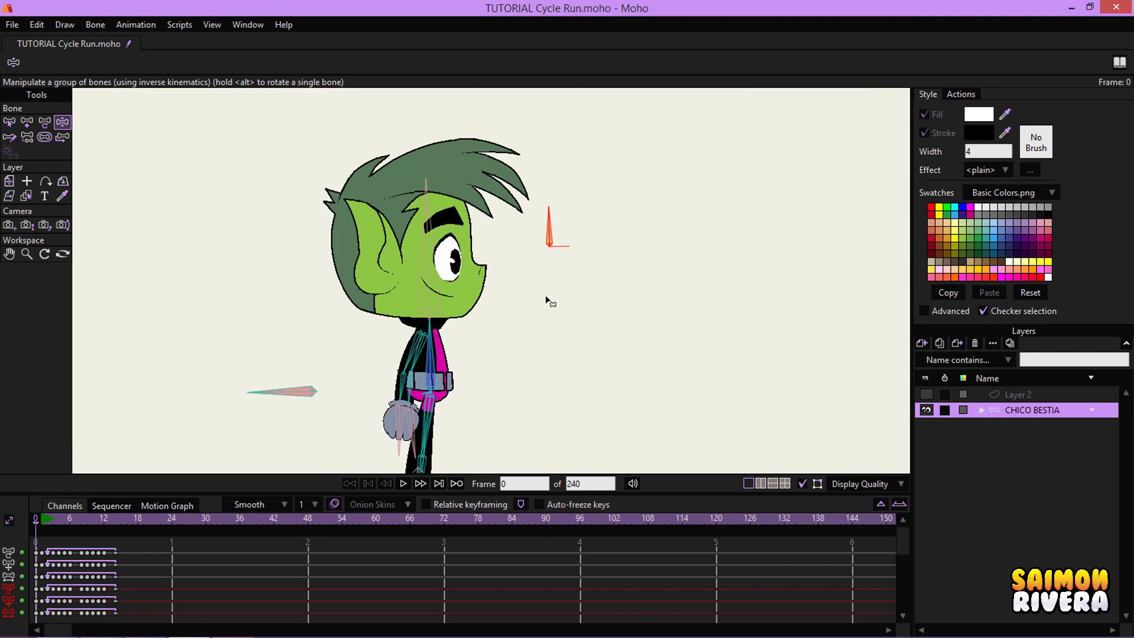
- Set a keyframe at frame 42 on the upright eye control bone to hold the eye open
left_click_drag(140, 518, 359, 520)
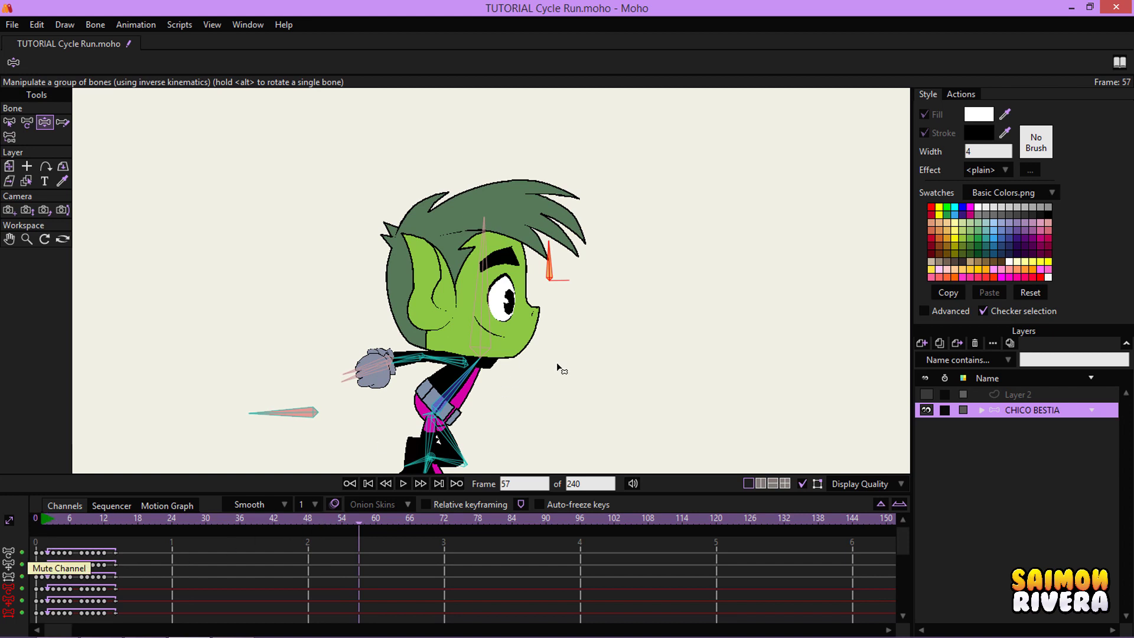
left_click_drag(556, 362, 565, 316)
left_click_drag(152, 519, 272, 520)
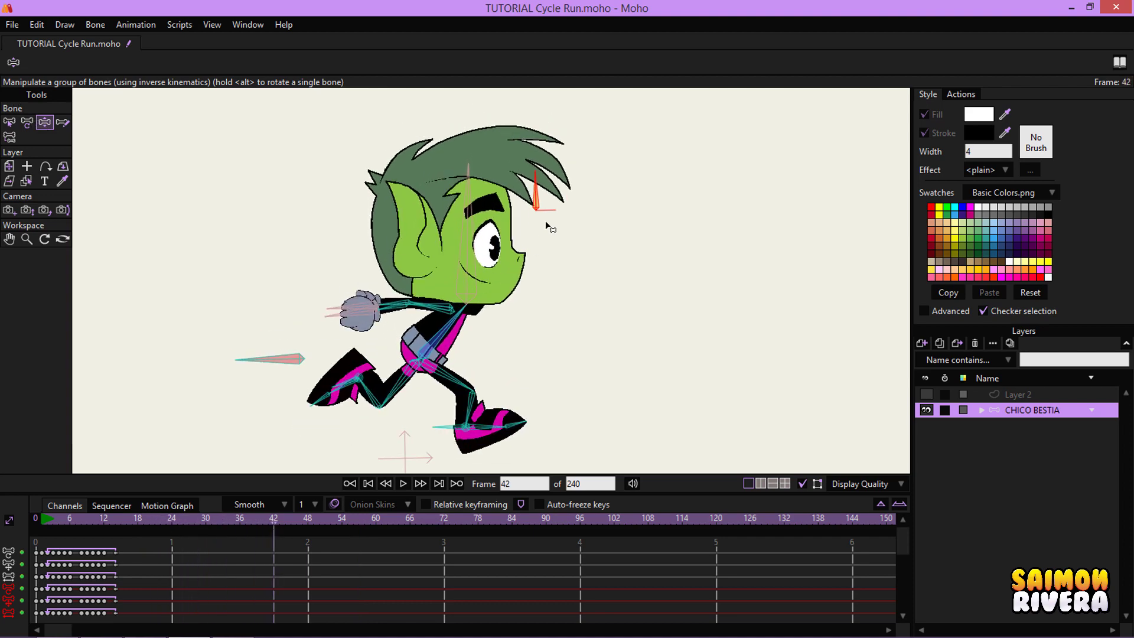
left_click(538, 205)
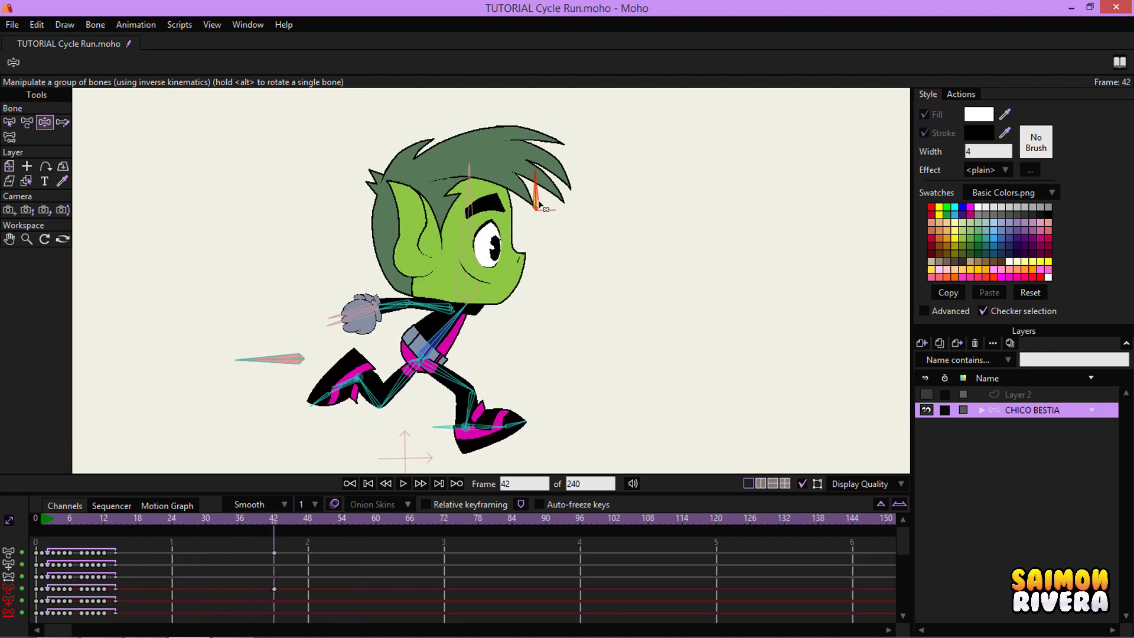
- Animate a blink with the eye control bone, closing the eye at frame 48 and reopening it at frame 54
left_click(310, 518)
left_click_drag(530, 170, 572, 210)
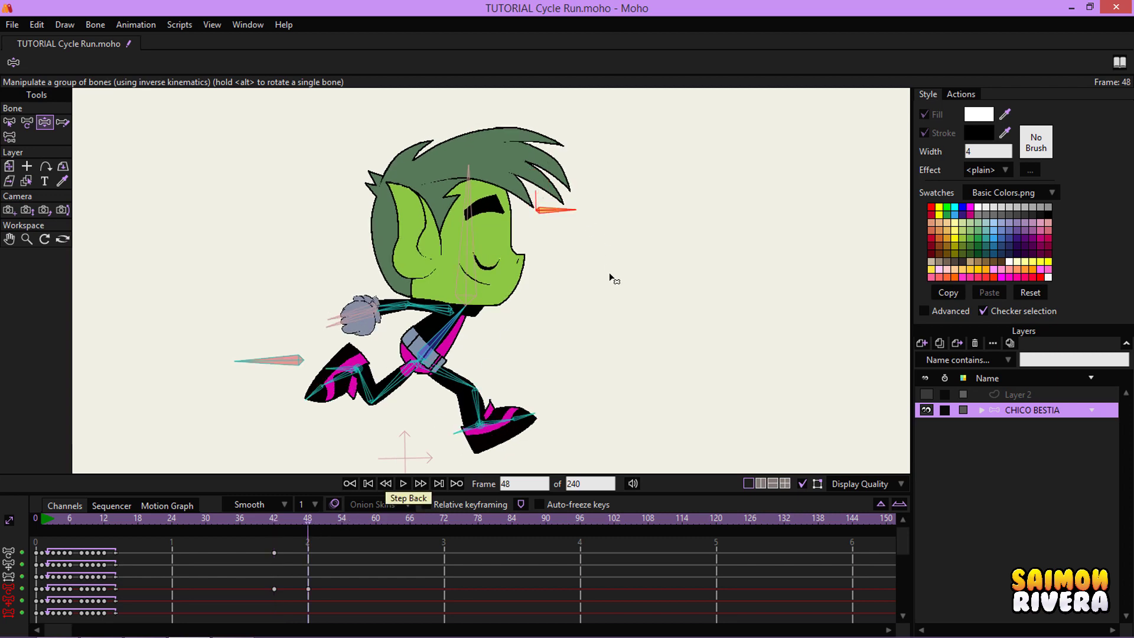
left_click(342, 519)
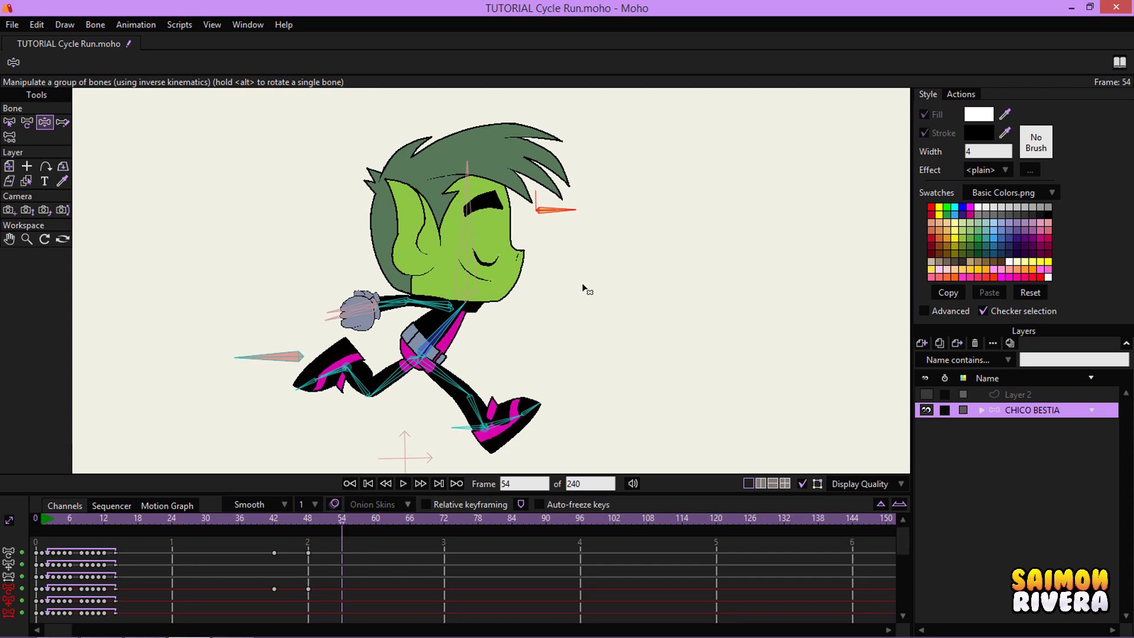
left_click_drag(573, 209, 544, 167)
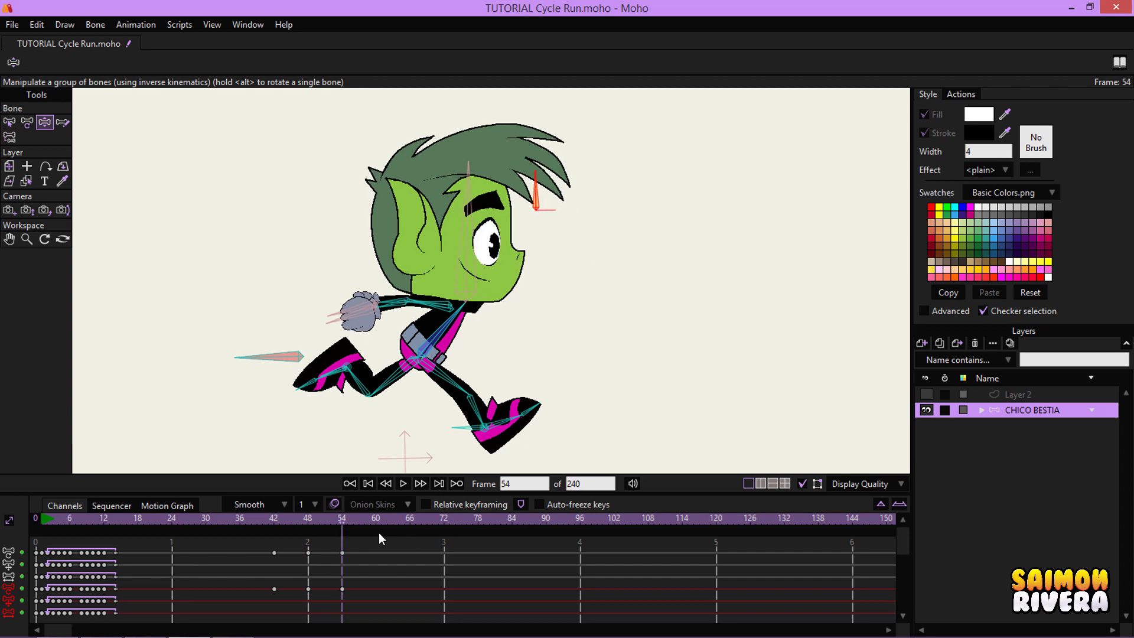
- Set a keyframe at frame 90 on the upright eye control bone to hold the eye open
left_click_drag(364, 520, 546, 523)
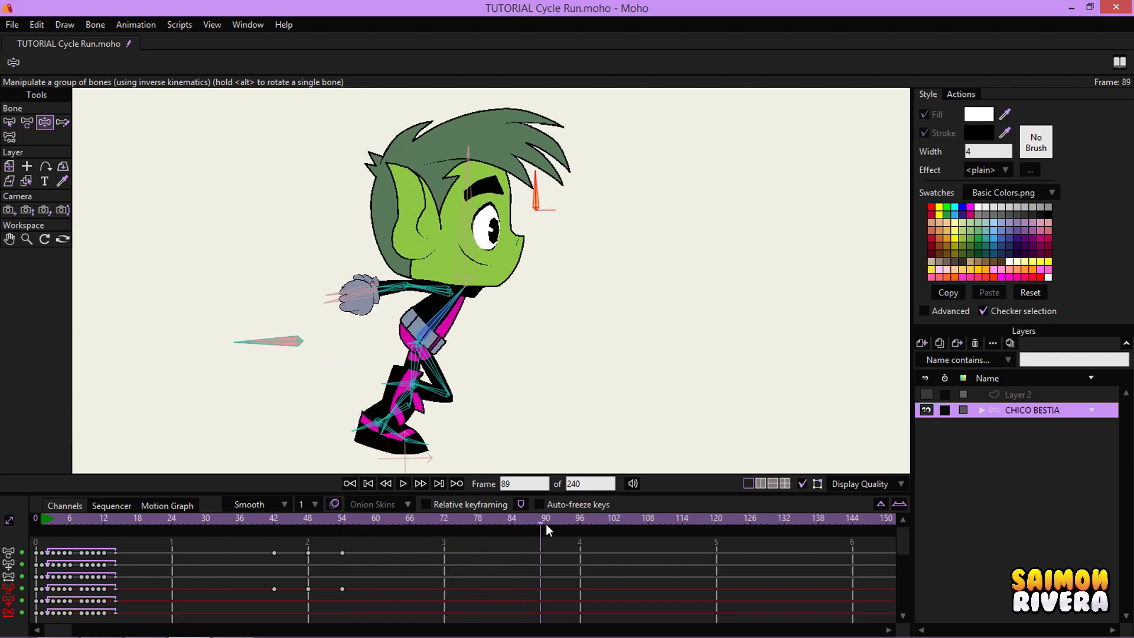
left_click(541, 200)
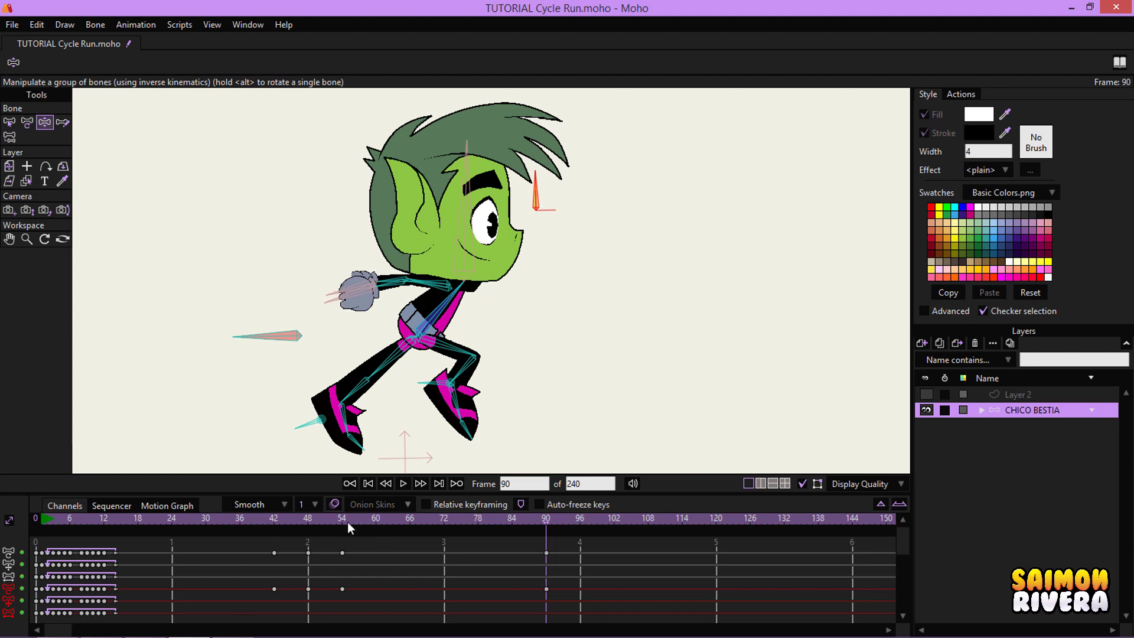
left_click_drag(347, 522, 404, 523)
- Set the frame 90 eye bone keyframe to Cycle interpolation, looping back to absolute frame 43 with a relative value of 47
left_click(544, 553)
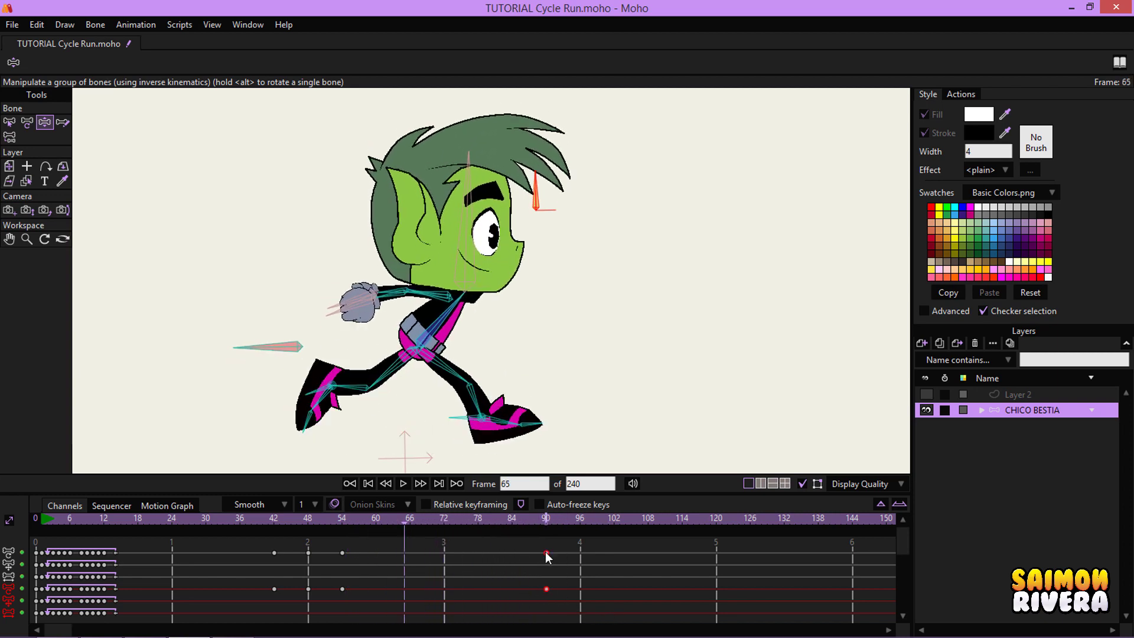
right_click(544, 554)
left_click(582, 531)
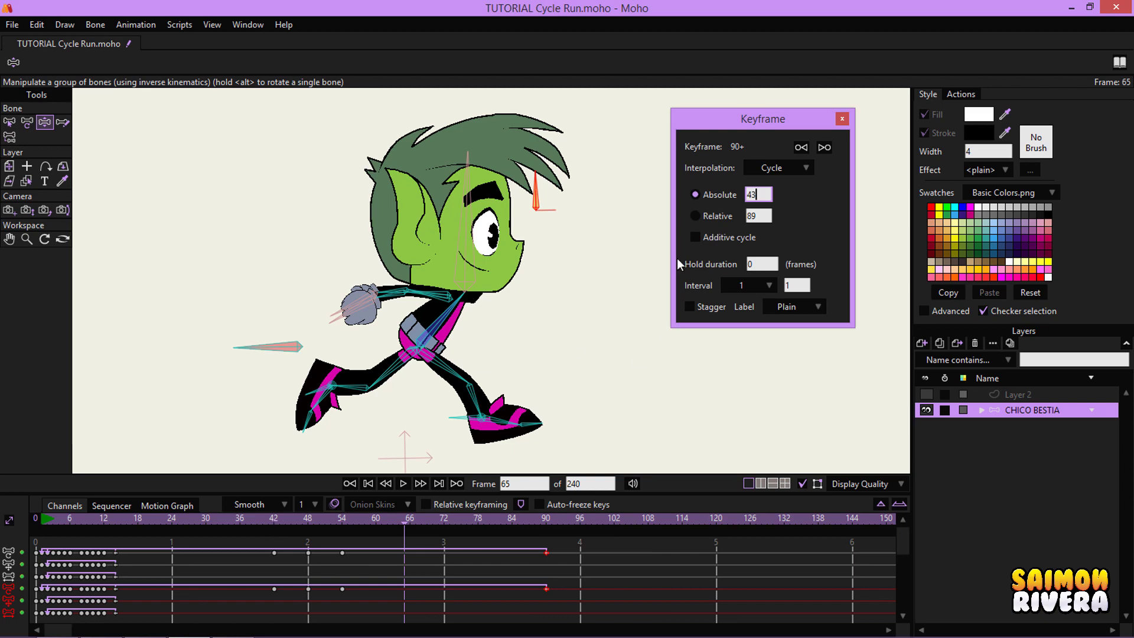
left_click(768, 216)
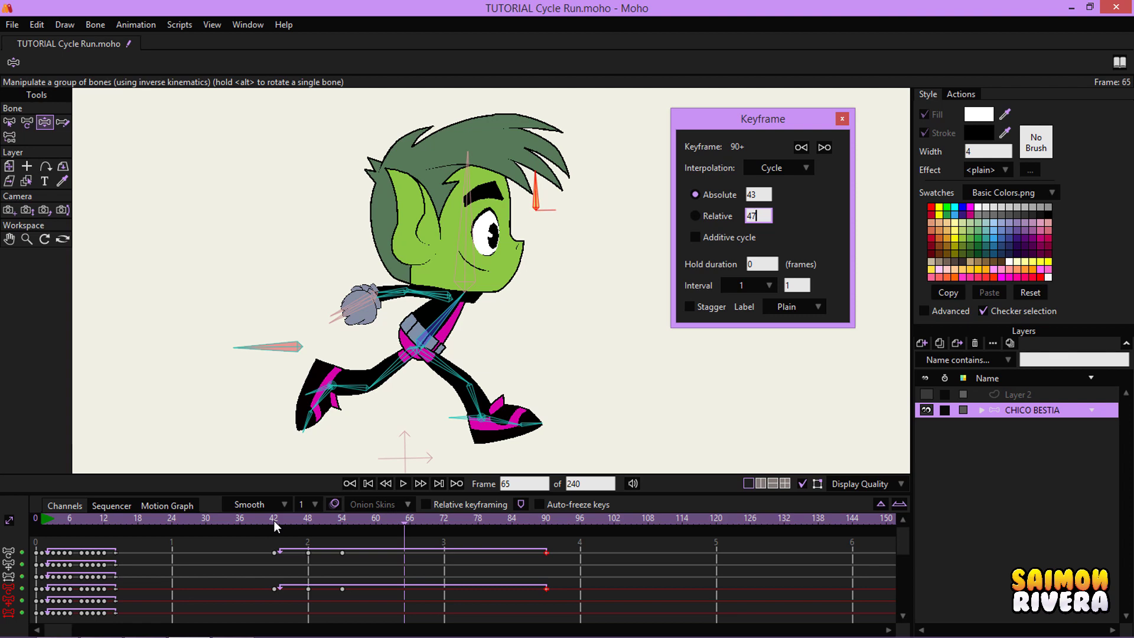
left_click(842, 120)
- Play the animation from the start several times with the full frame in view to check the run cycle and repeating blink
left_click(35, 520)
scroll(426, 330, "down", 3)
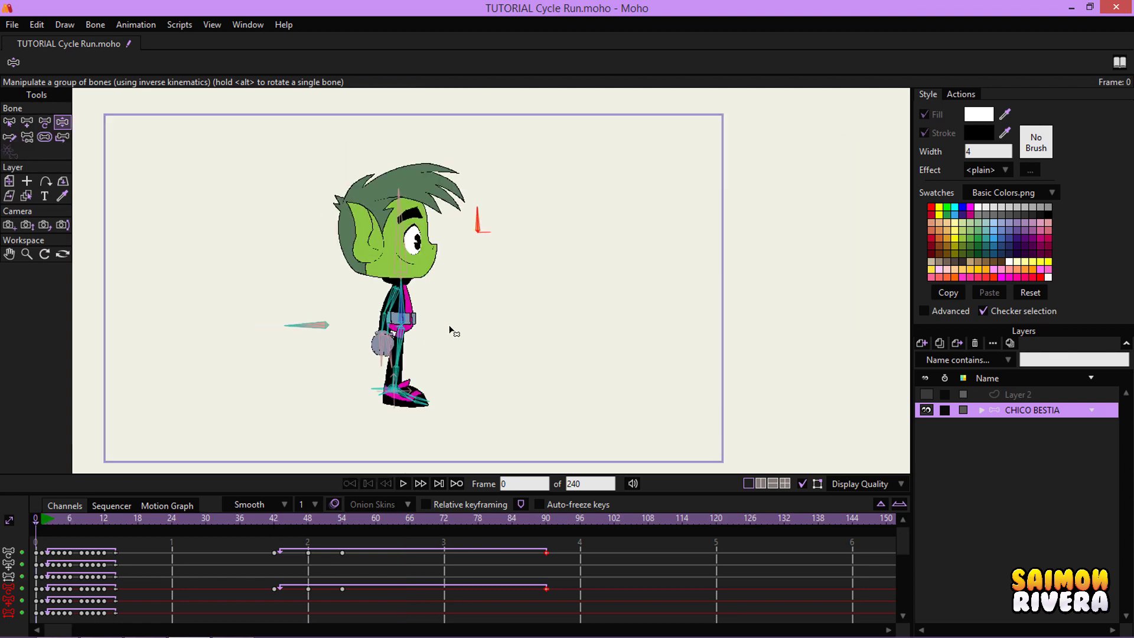
left_click_drag(457, 329, 483, 327)
left_click(404, 482)
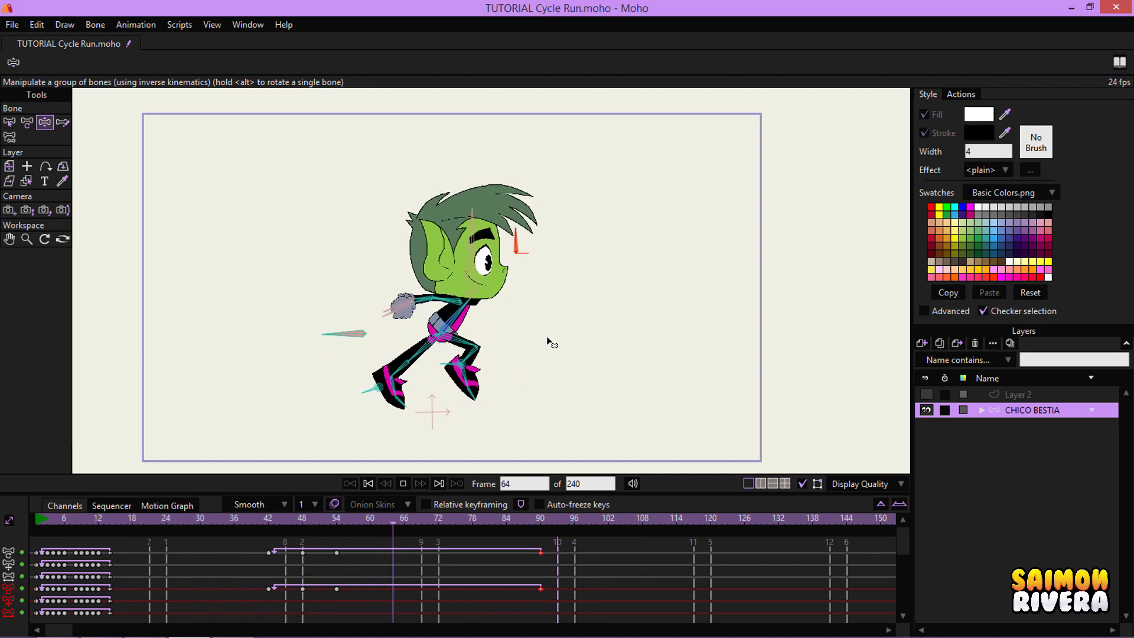
left_click(403, 482)
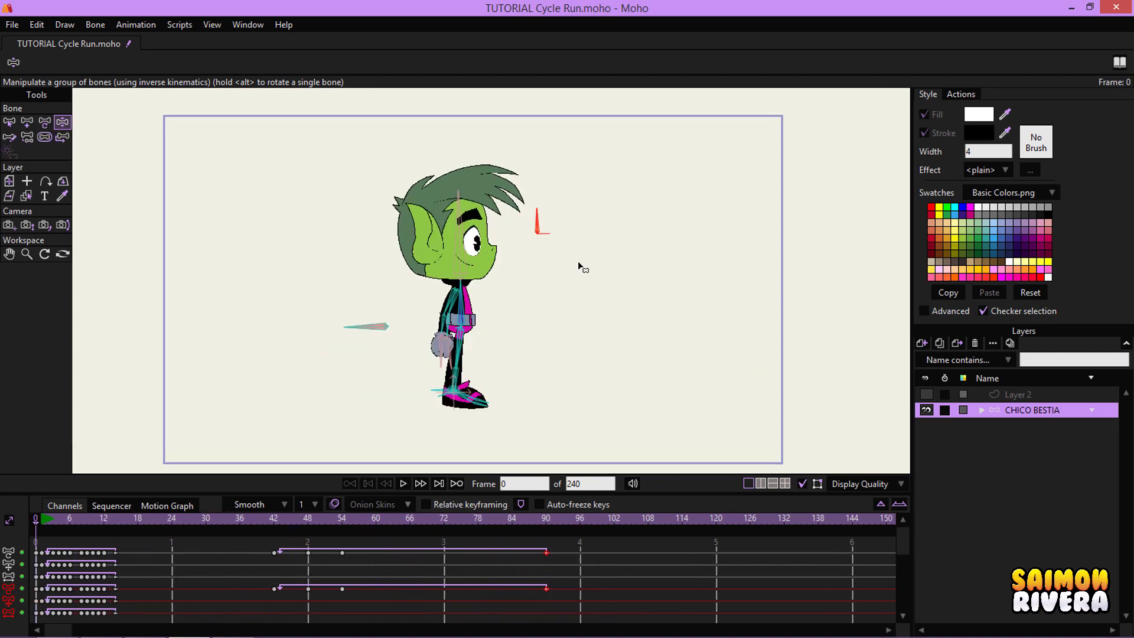
left_click(405, 483)
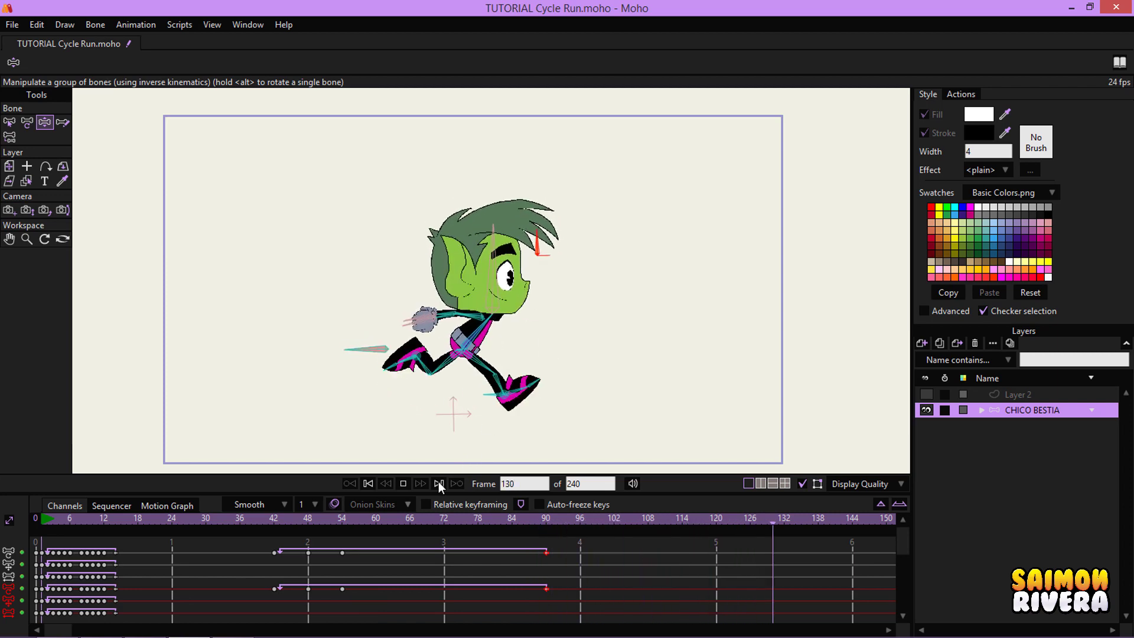
left_click(378, 483)
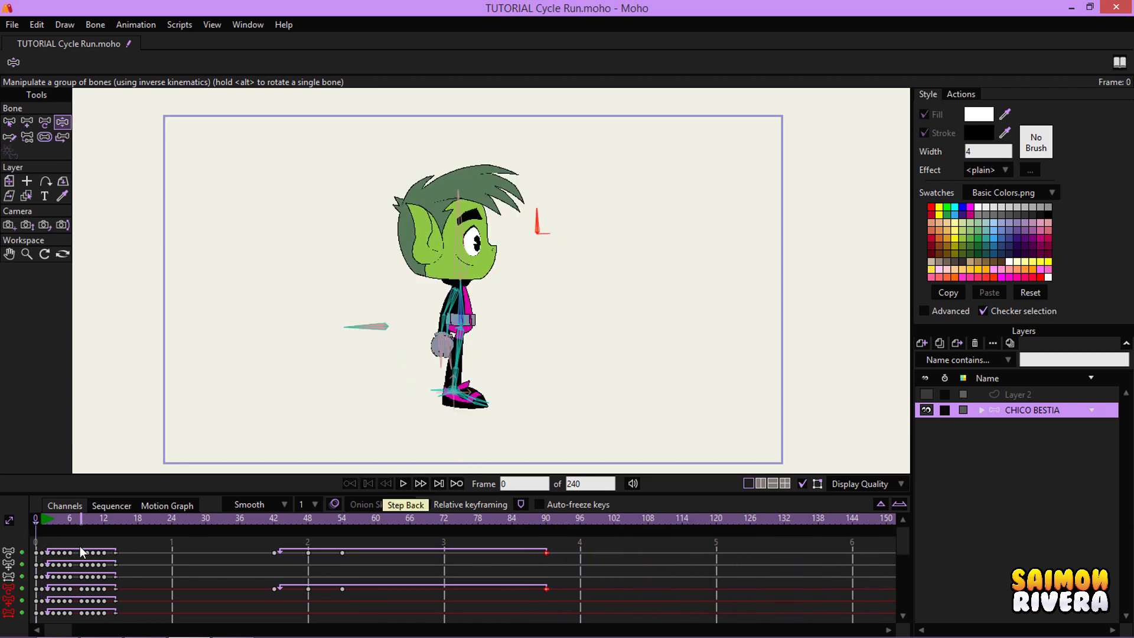
left_click_drag(589, 300, 606, 313)
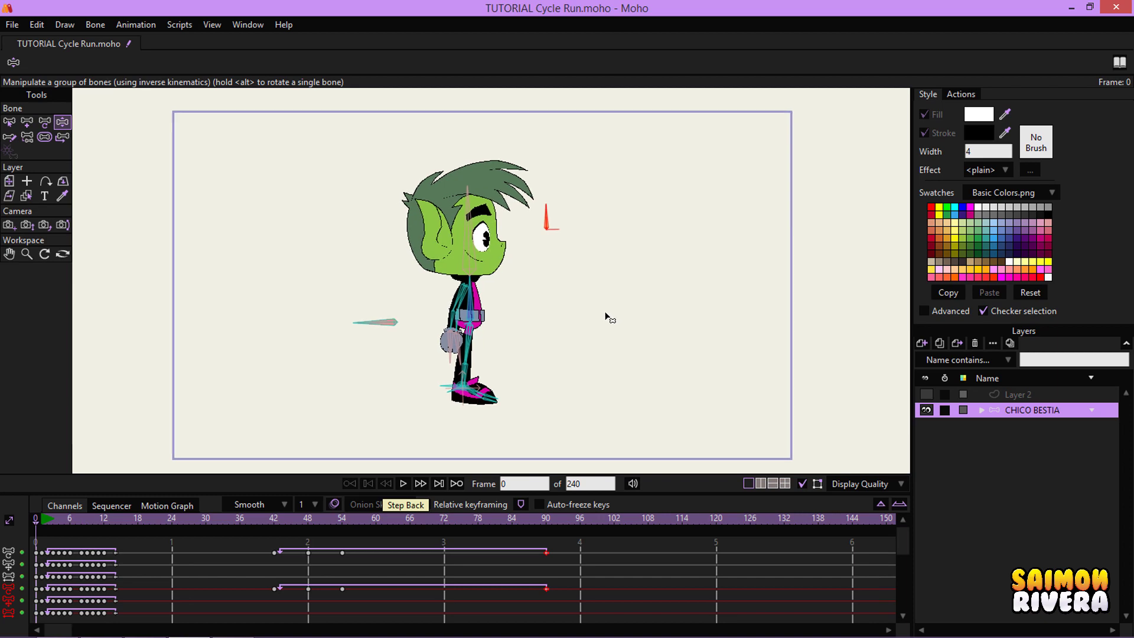
left_click(403, 484)
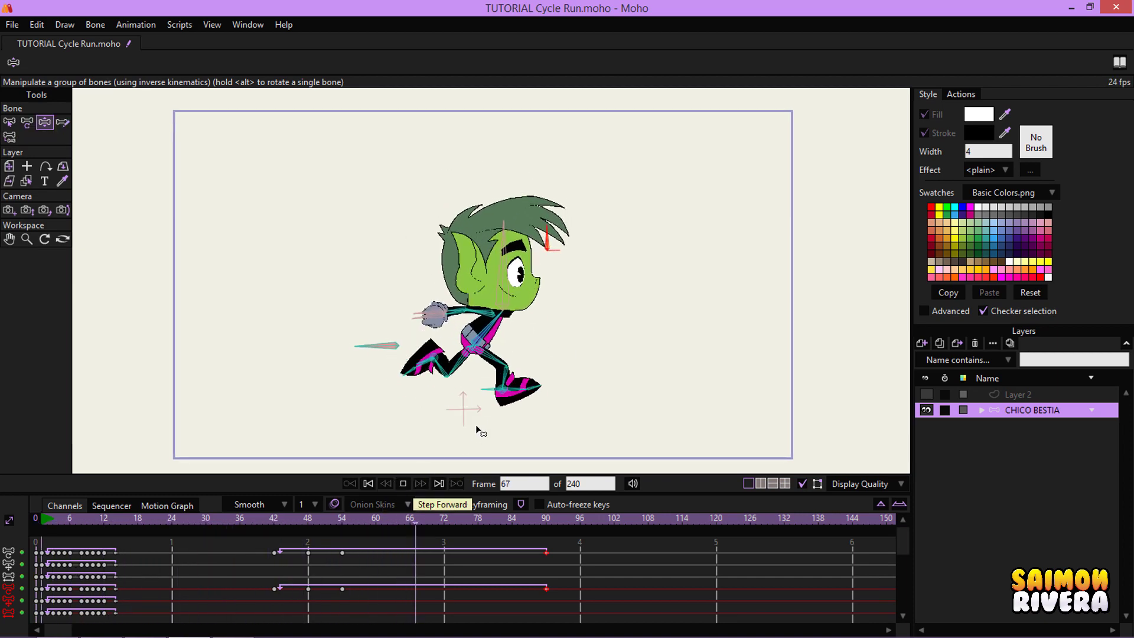
left_click(403, 485)
left_click(369, 484)
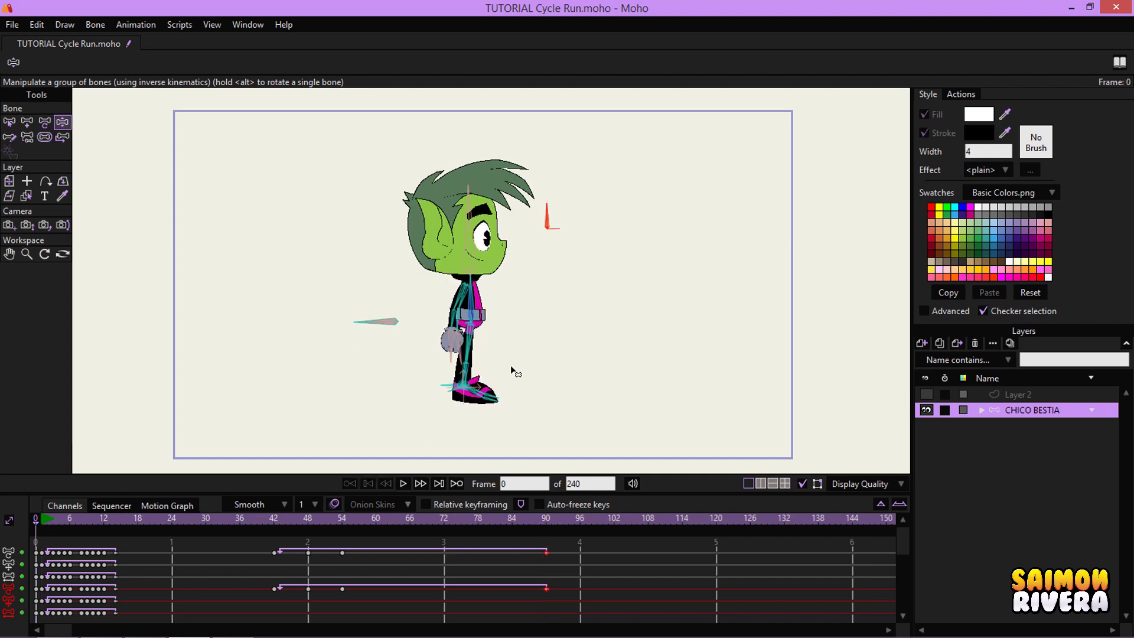
left_click(404, 484)
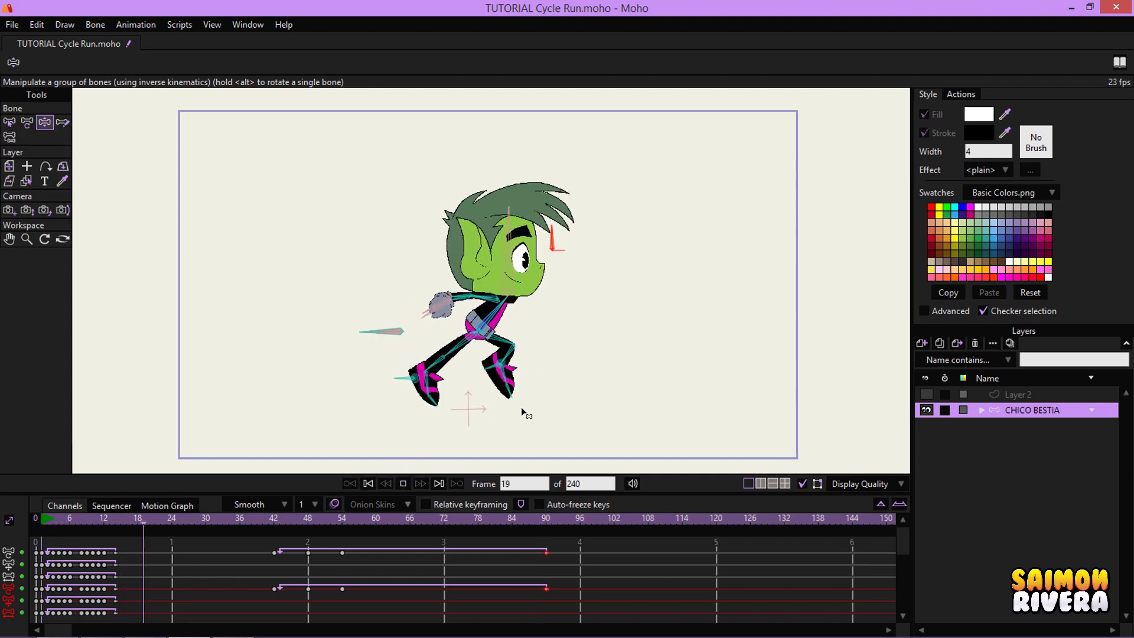
left_click(403, 485)
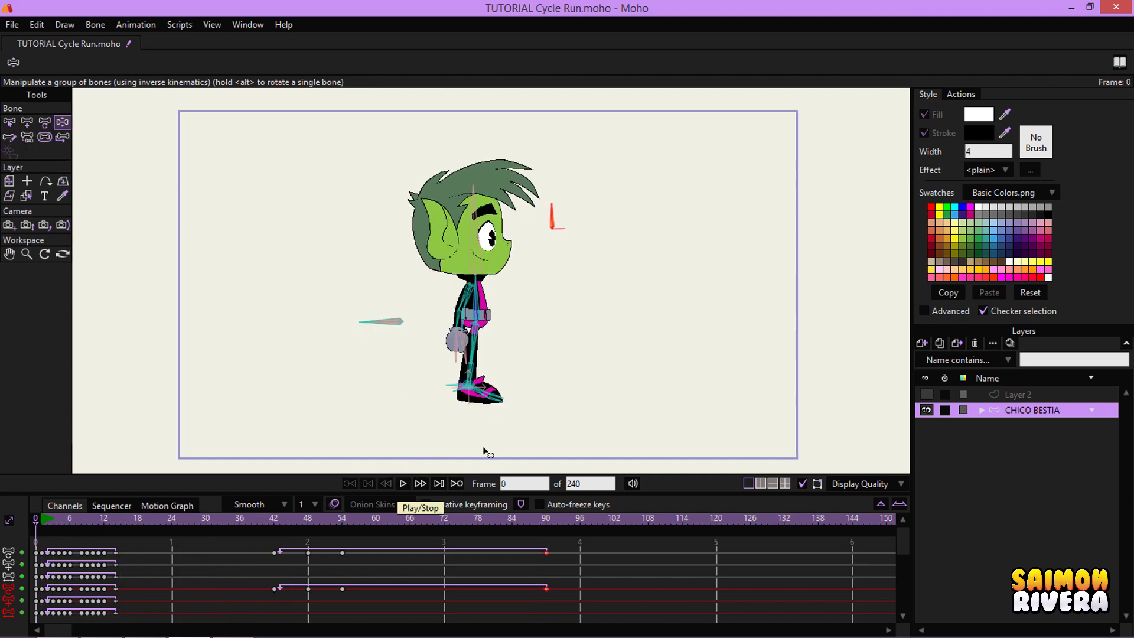
left_click_drag(596, 381, 592, 382)
left_click(406, 482)
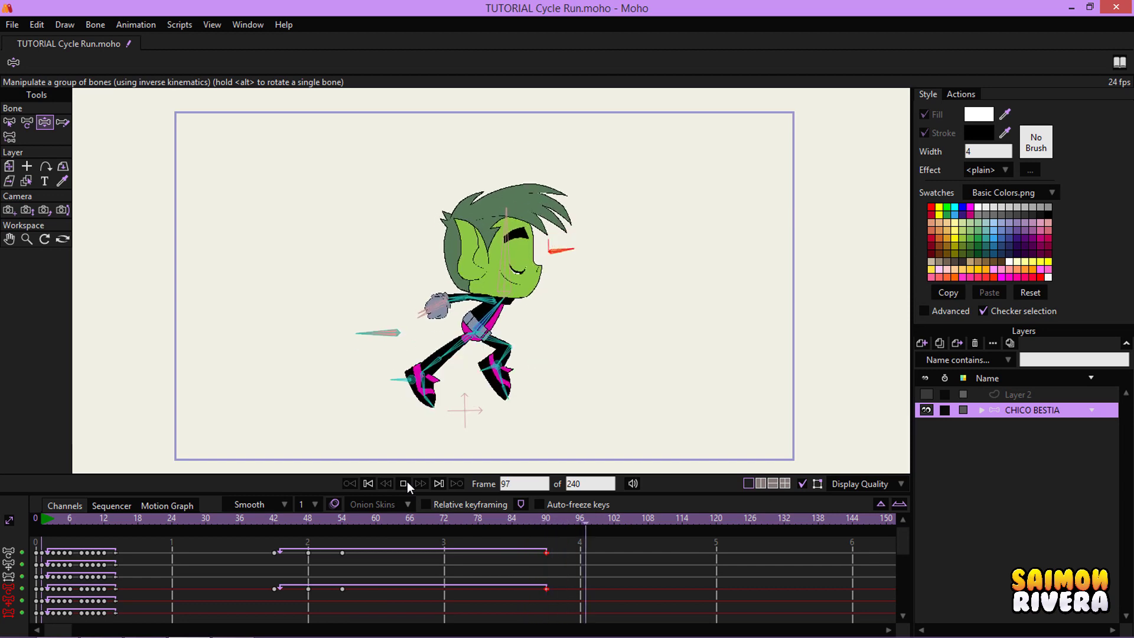
left_click(406, 481)
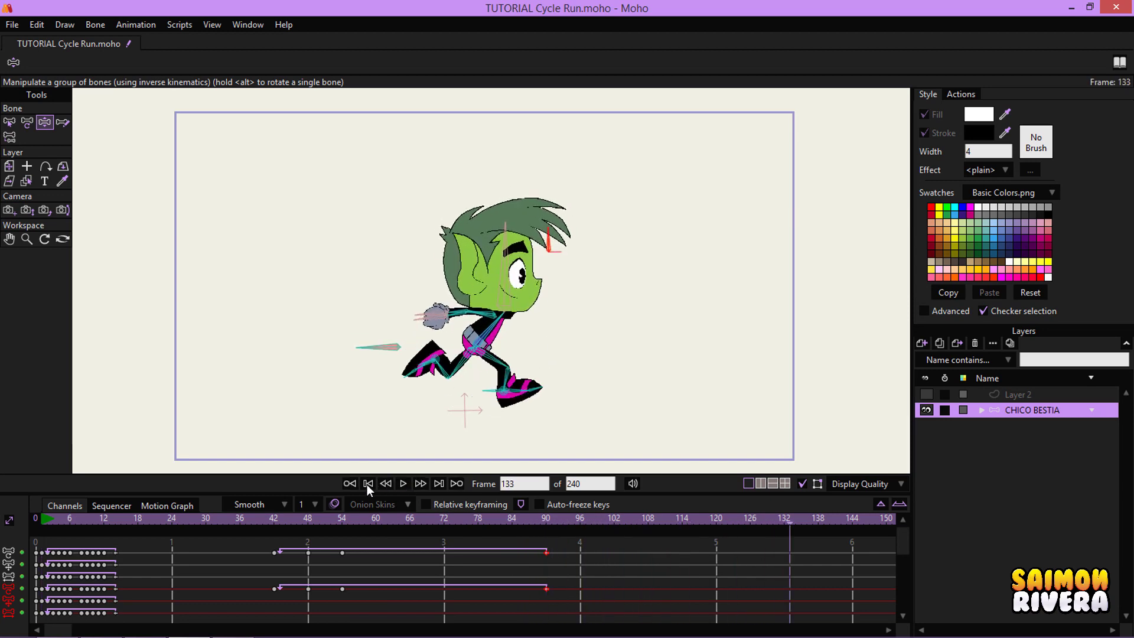
left_click(368, 483)
left_click(403, 483)
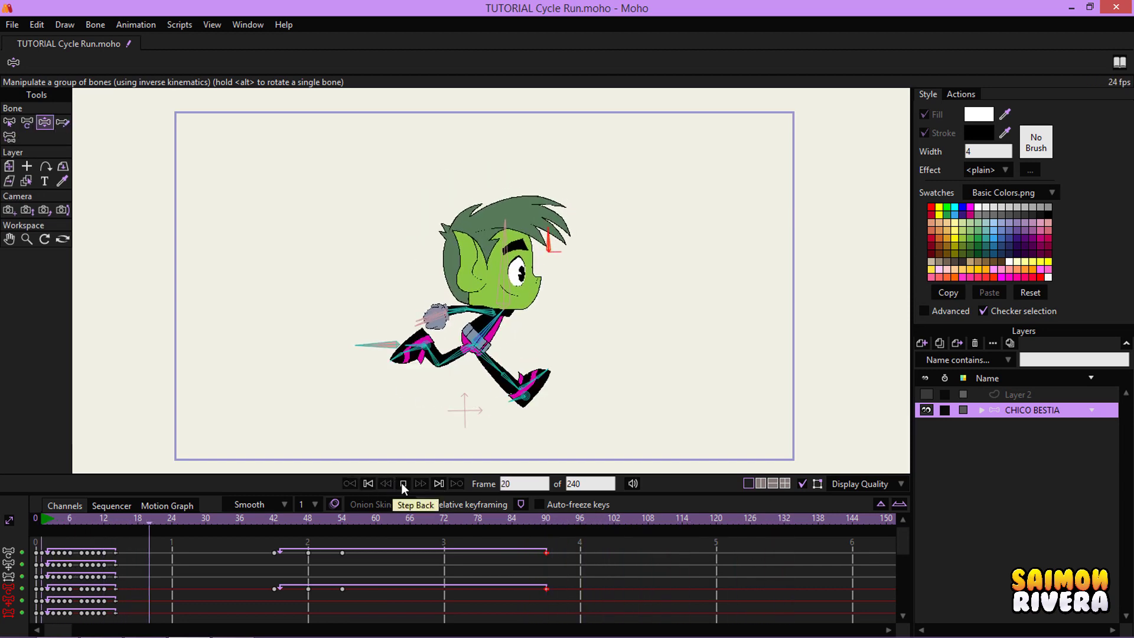
left_click(401, 483)
left_click(365, 485)
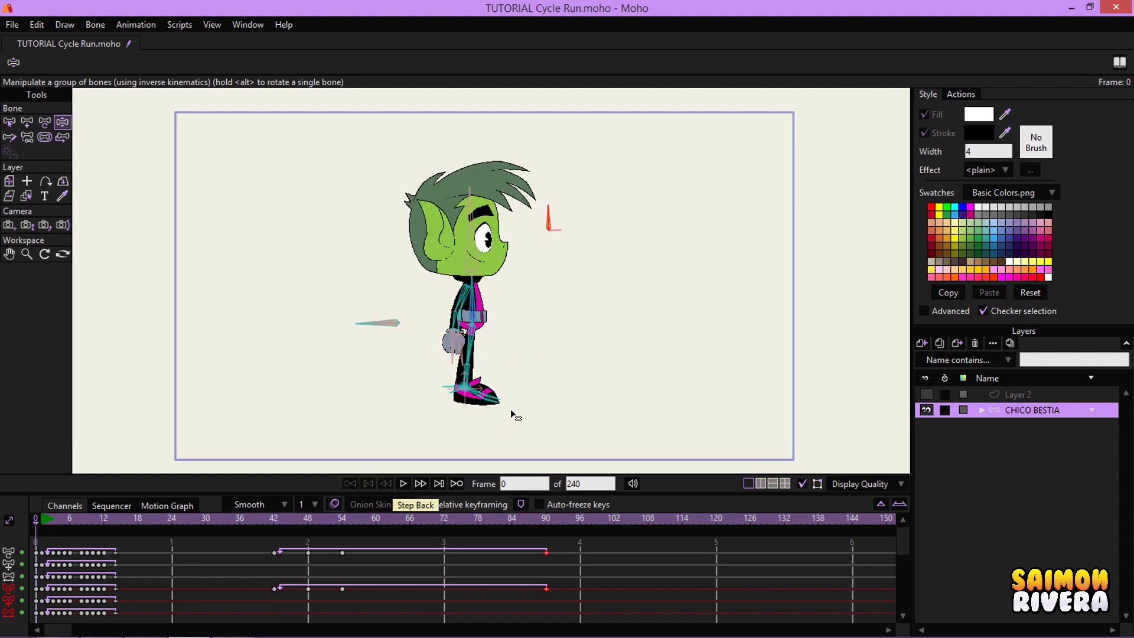